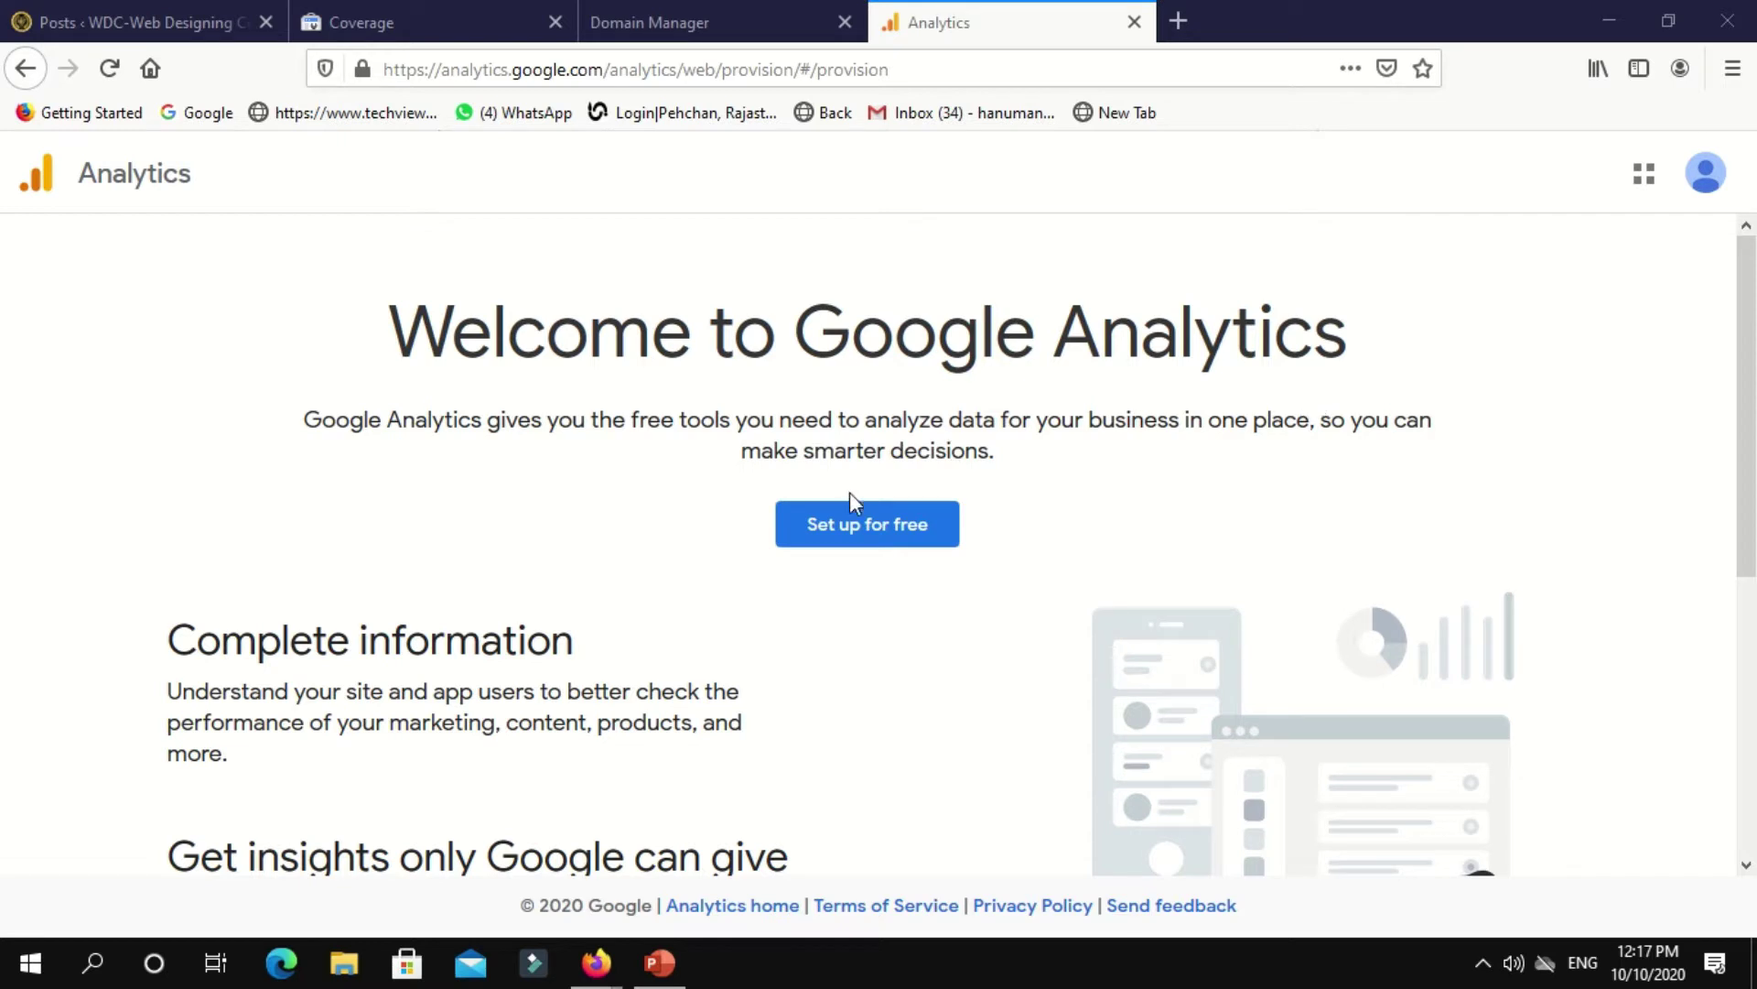
# Start the free Analytics setup, name the account WDC, and continue with the recommended data sharing options.
pyautogui.click(912, 533)
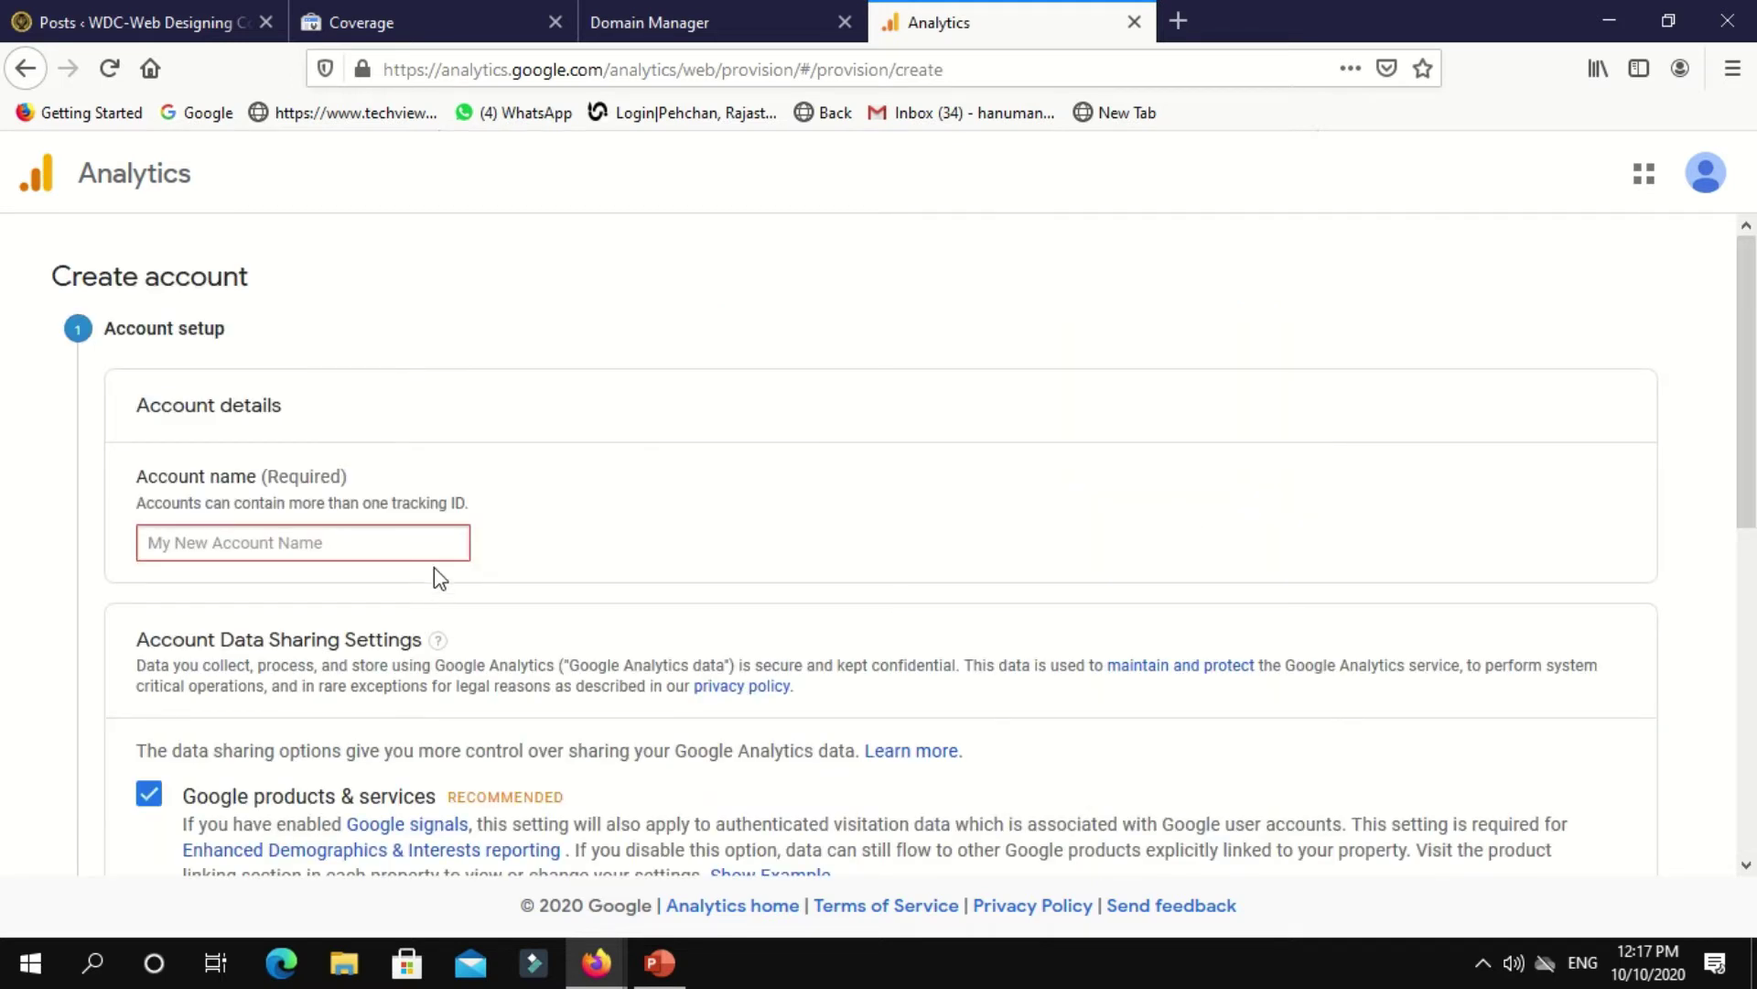
pyautogui.write('WDC')
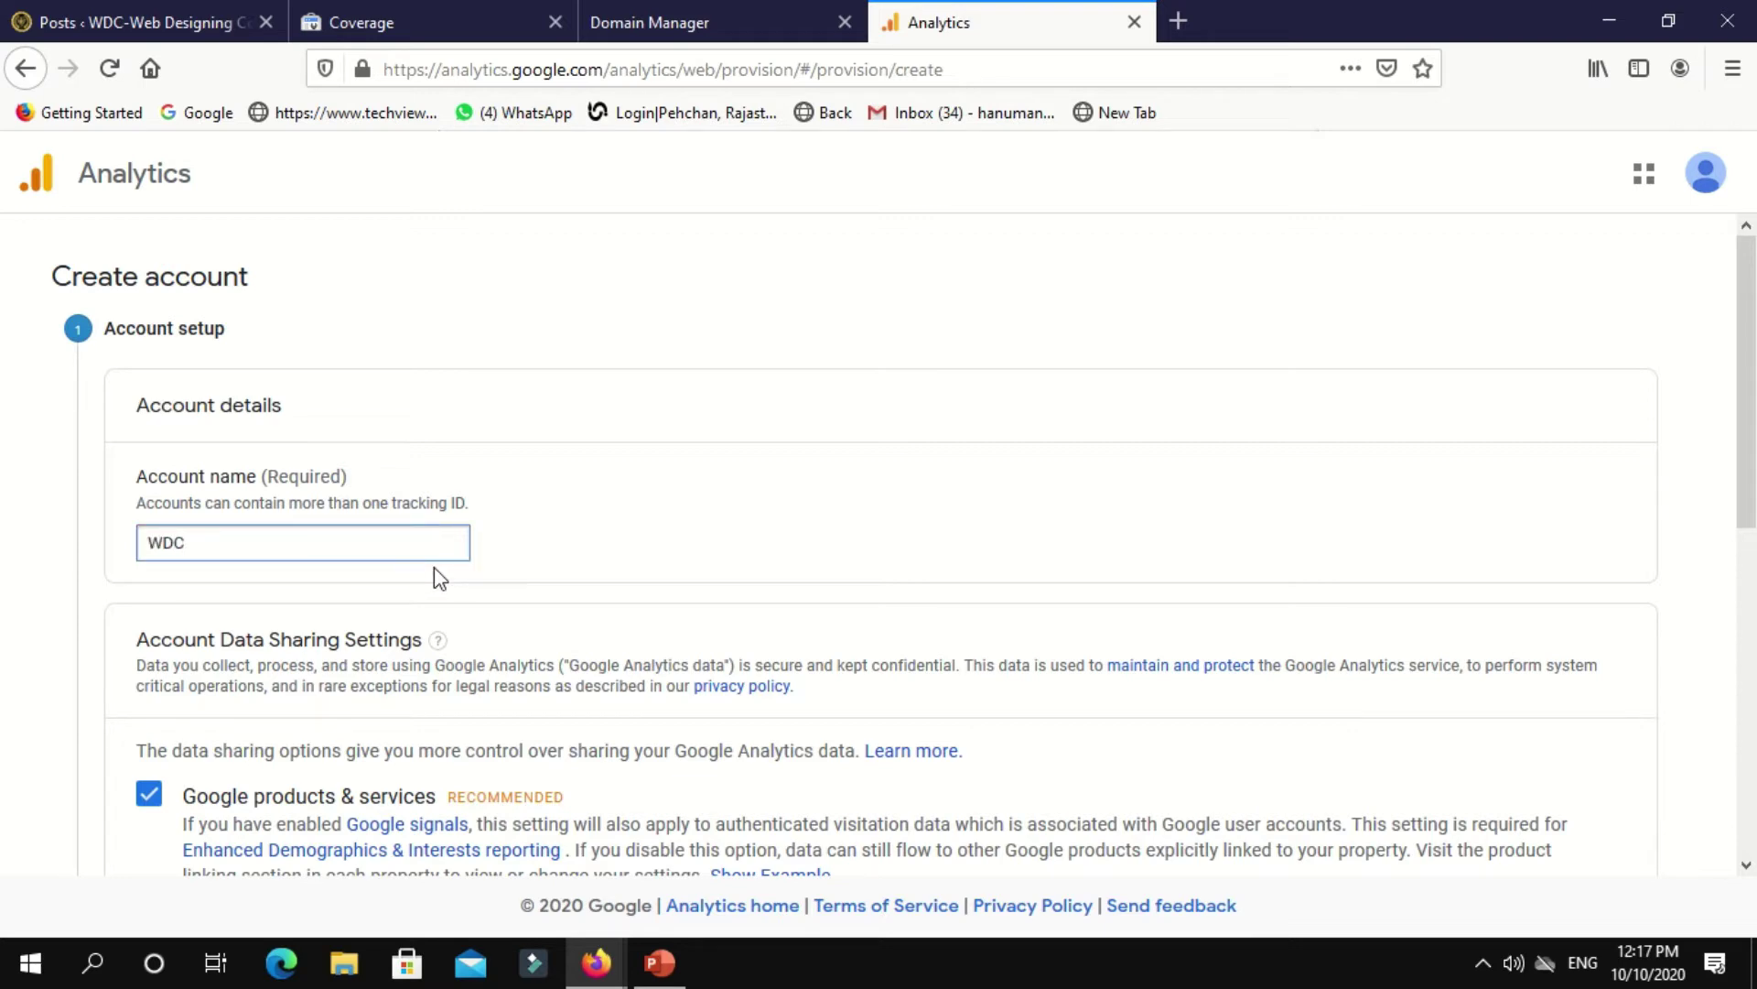
pyautogui.scroll(-5, 1752, 495)
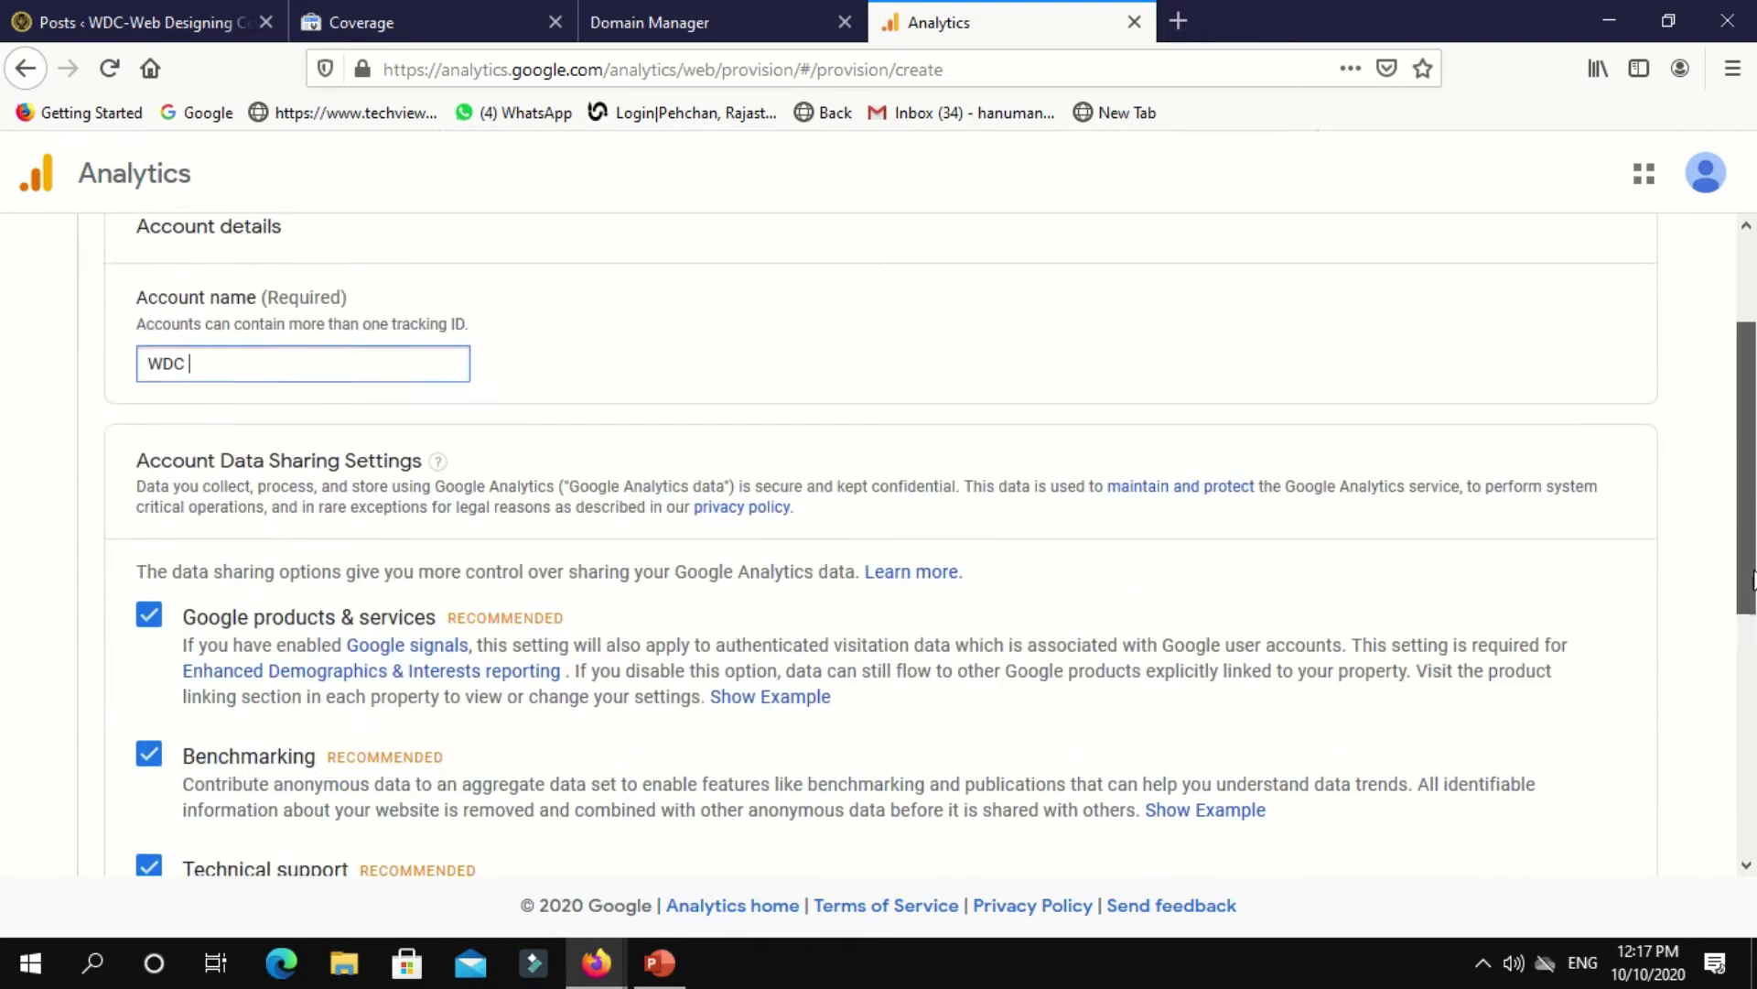
pyautogui.scroll(-3, 1752, 842)
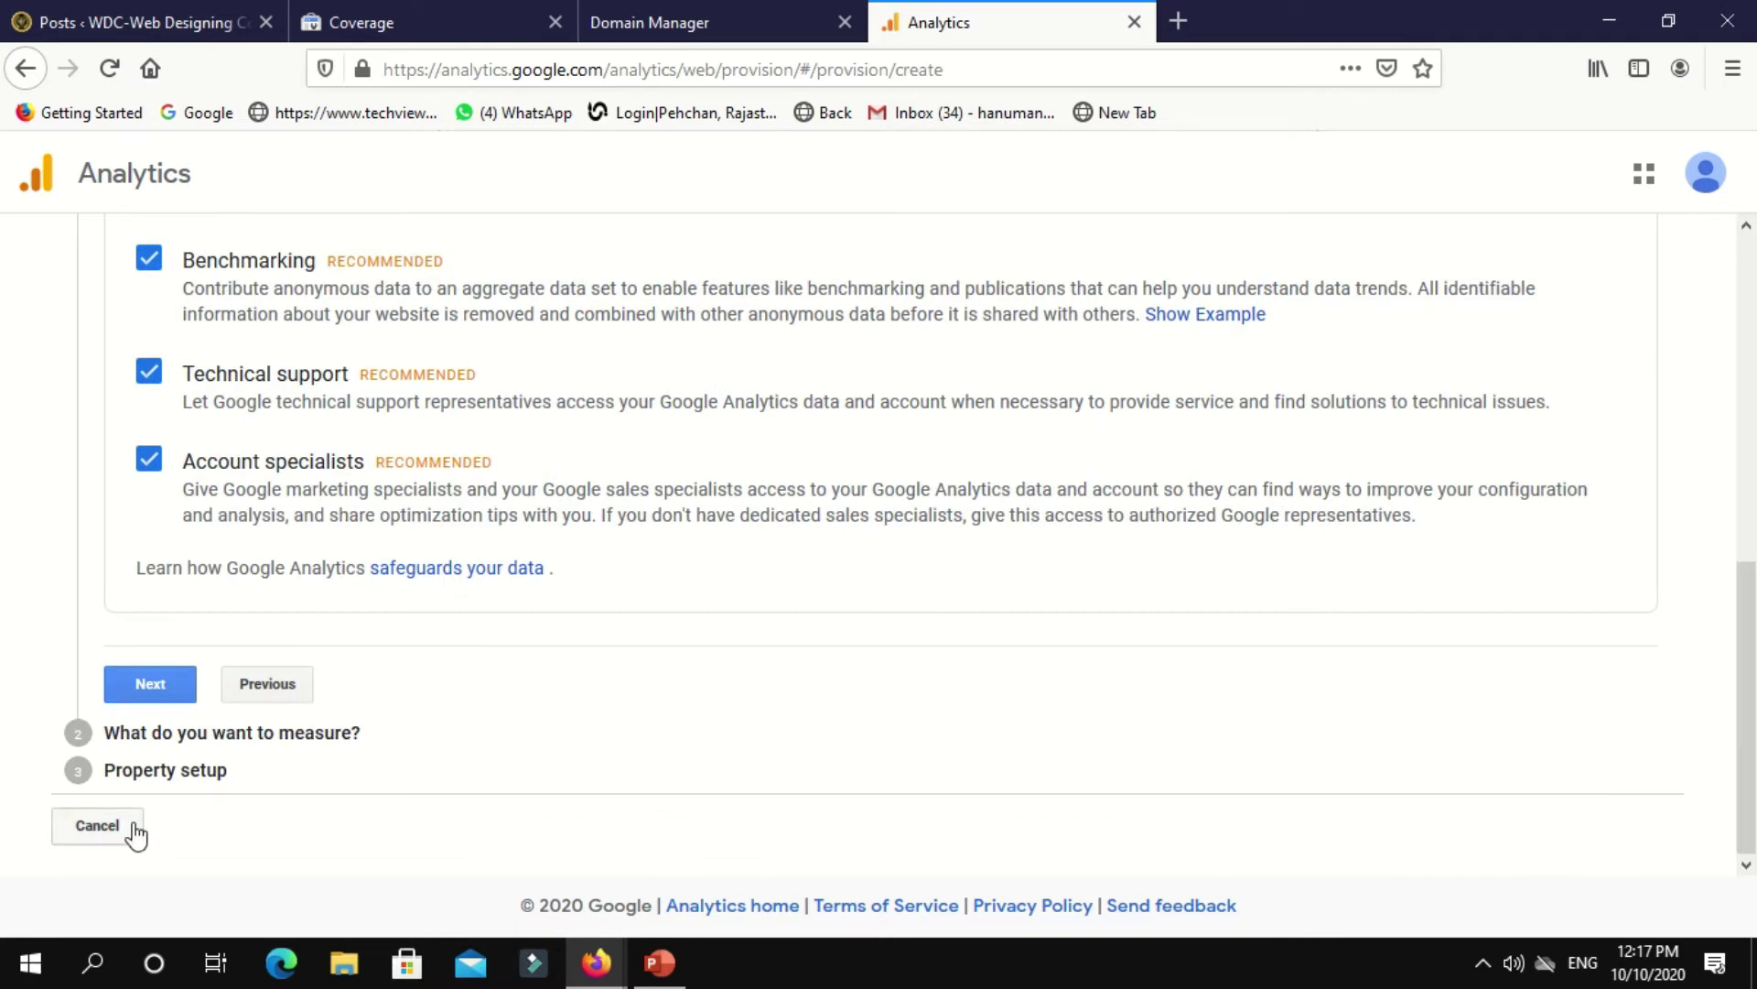
pyautogui.click(152, 686)
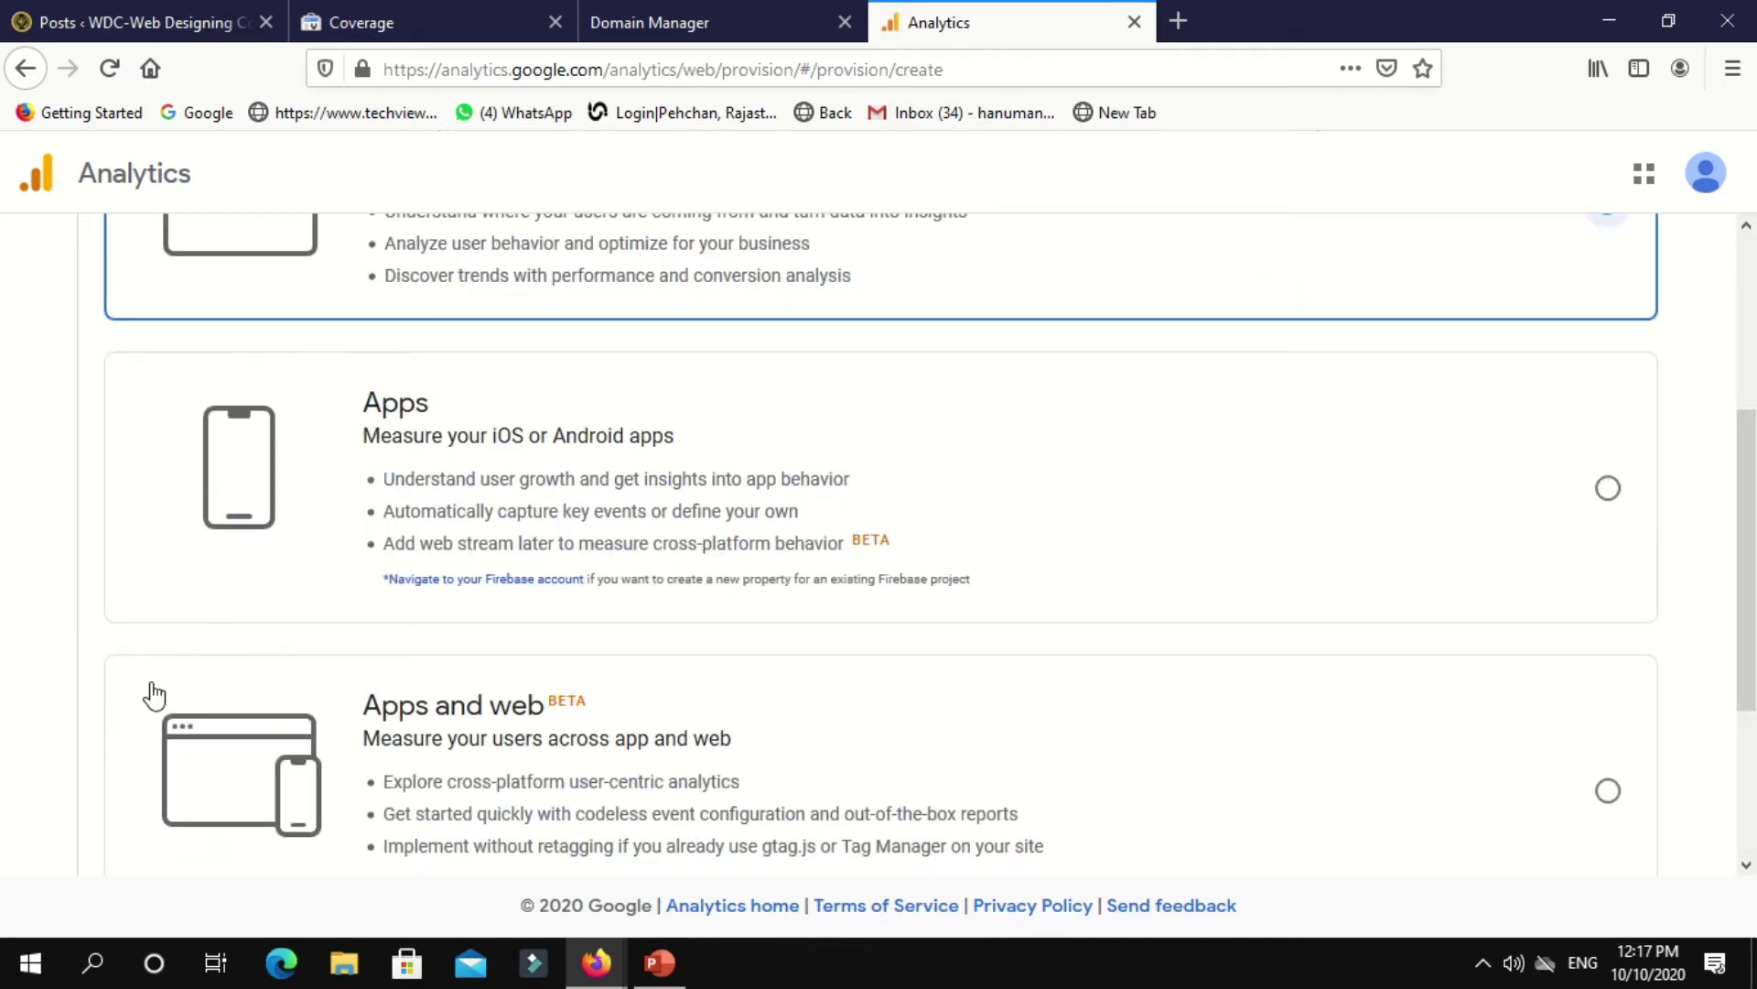
# Review the measurement options and continue to the property setup with Web chosen.
pyautogui.scroll(3, 1752, 462)
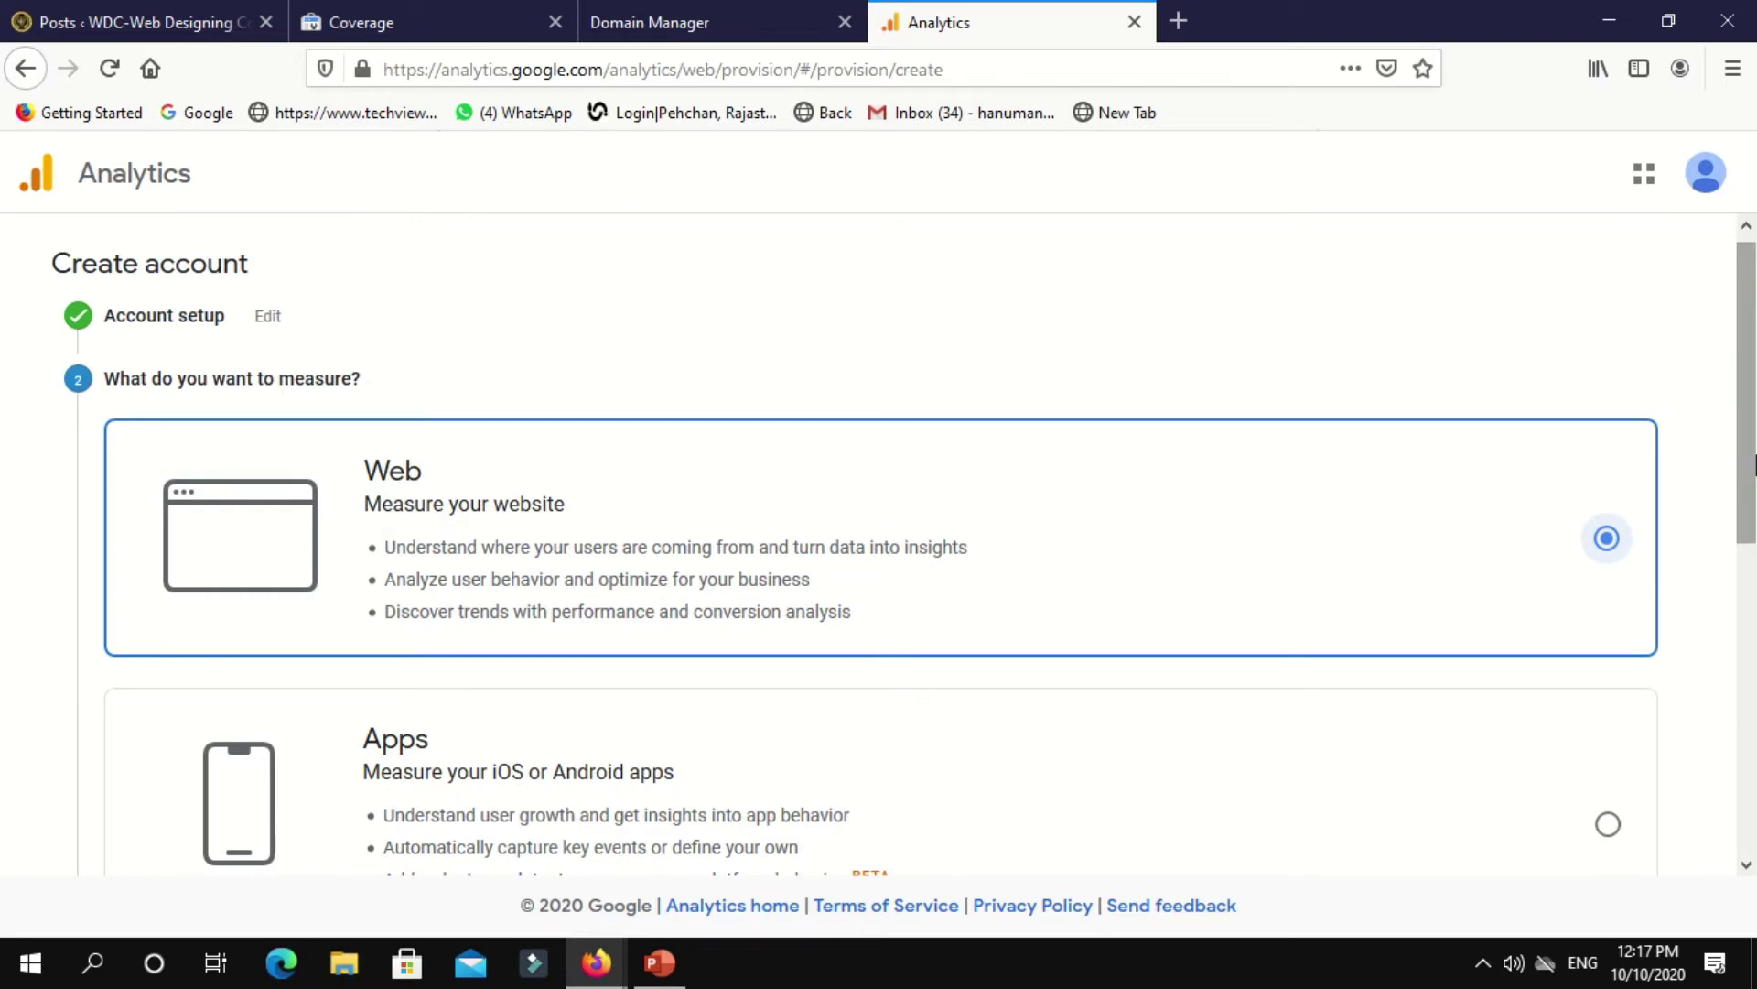
pyautogui.moveTo(1752, 465); pyautogui.dragTo(1752, 723)
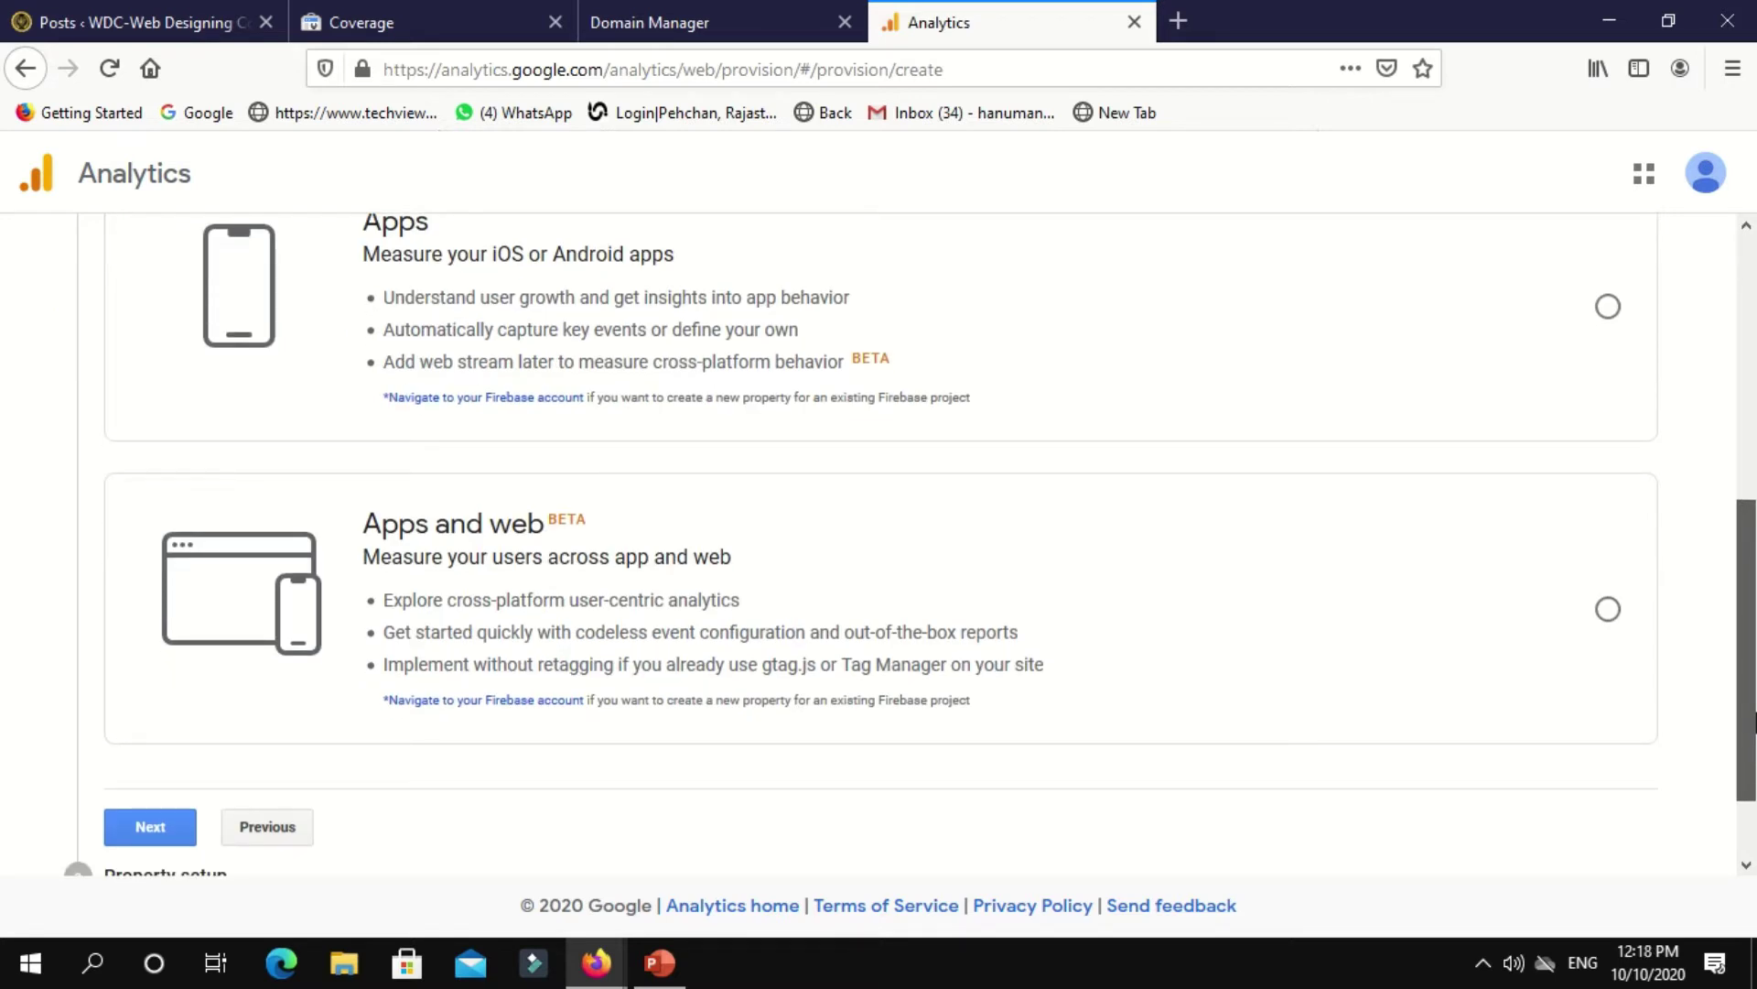
pyautogui.moveTo(1754, 723); pyautogui.dragTo(1754, 485)
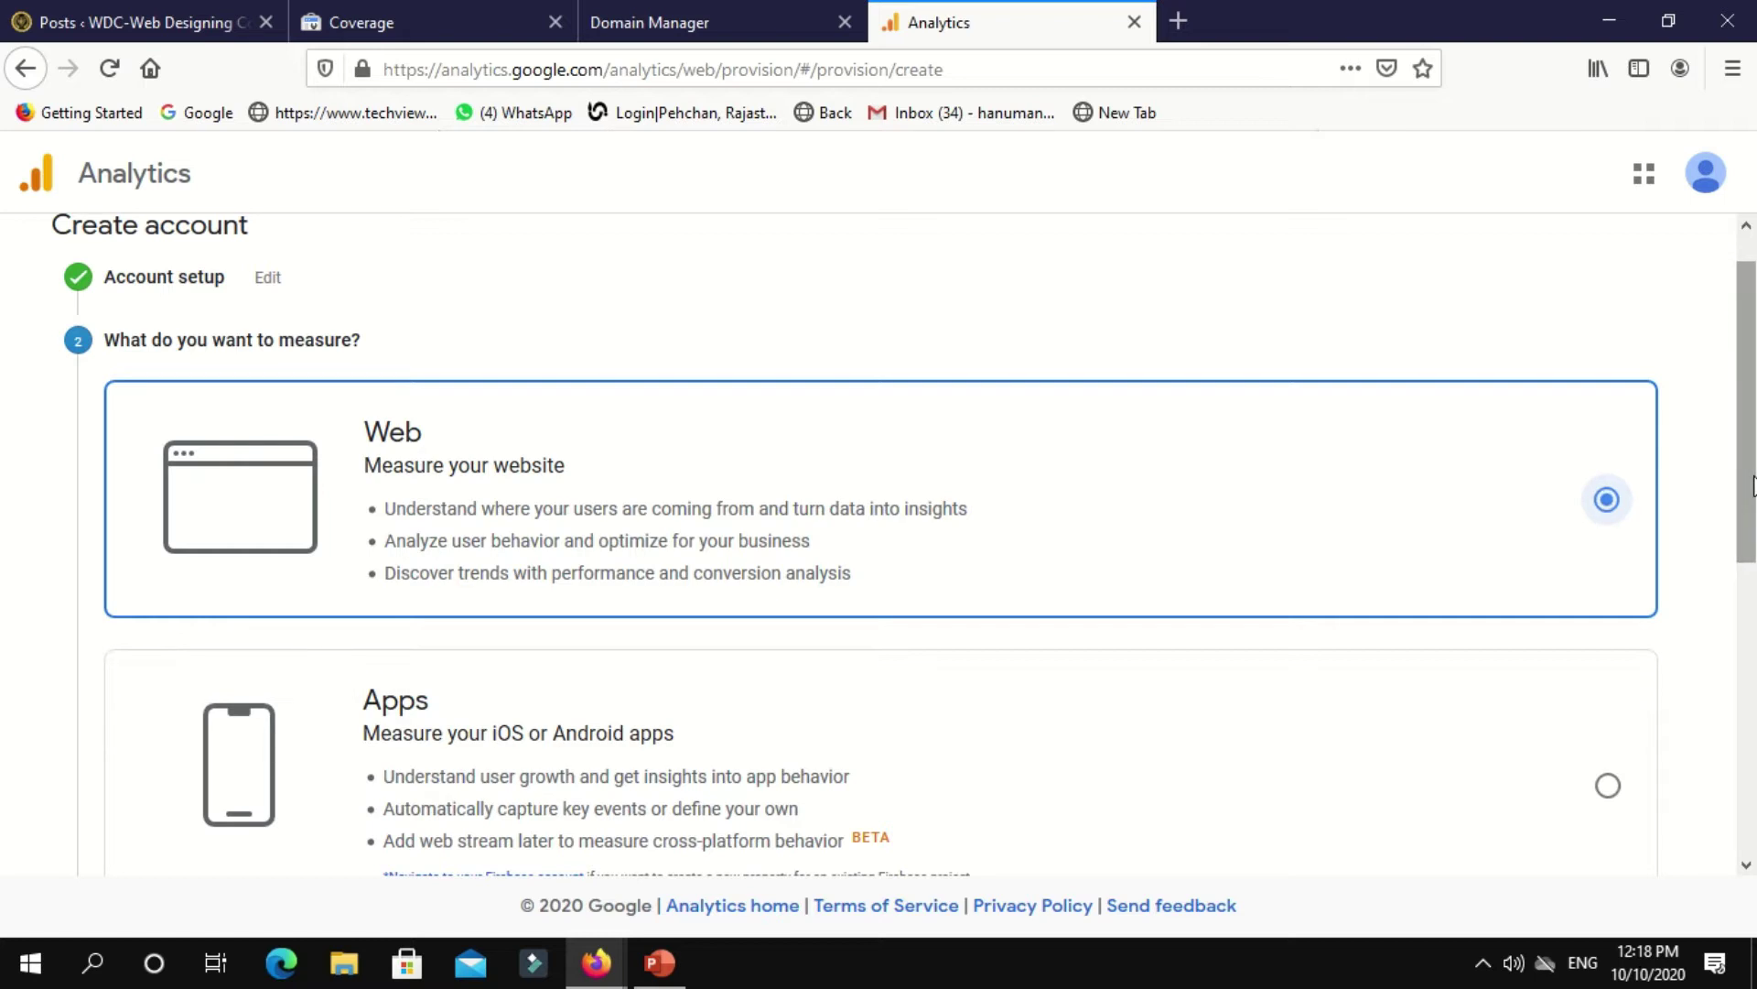
pyautogui.moveTo(1751, 485); pyautogui.dragTo(1752, 714)
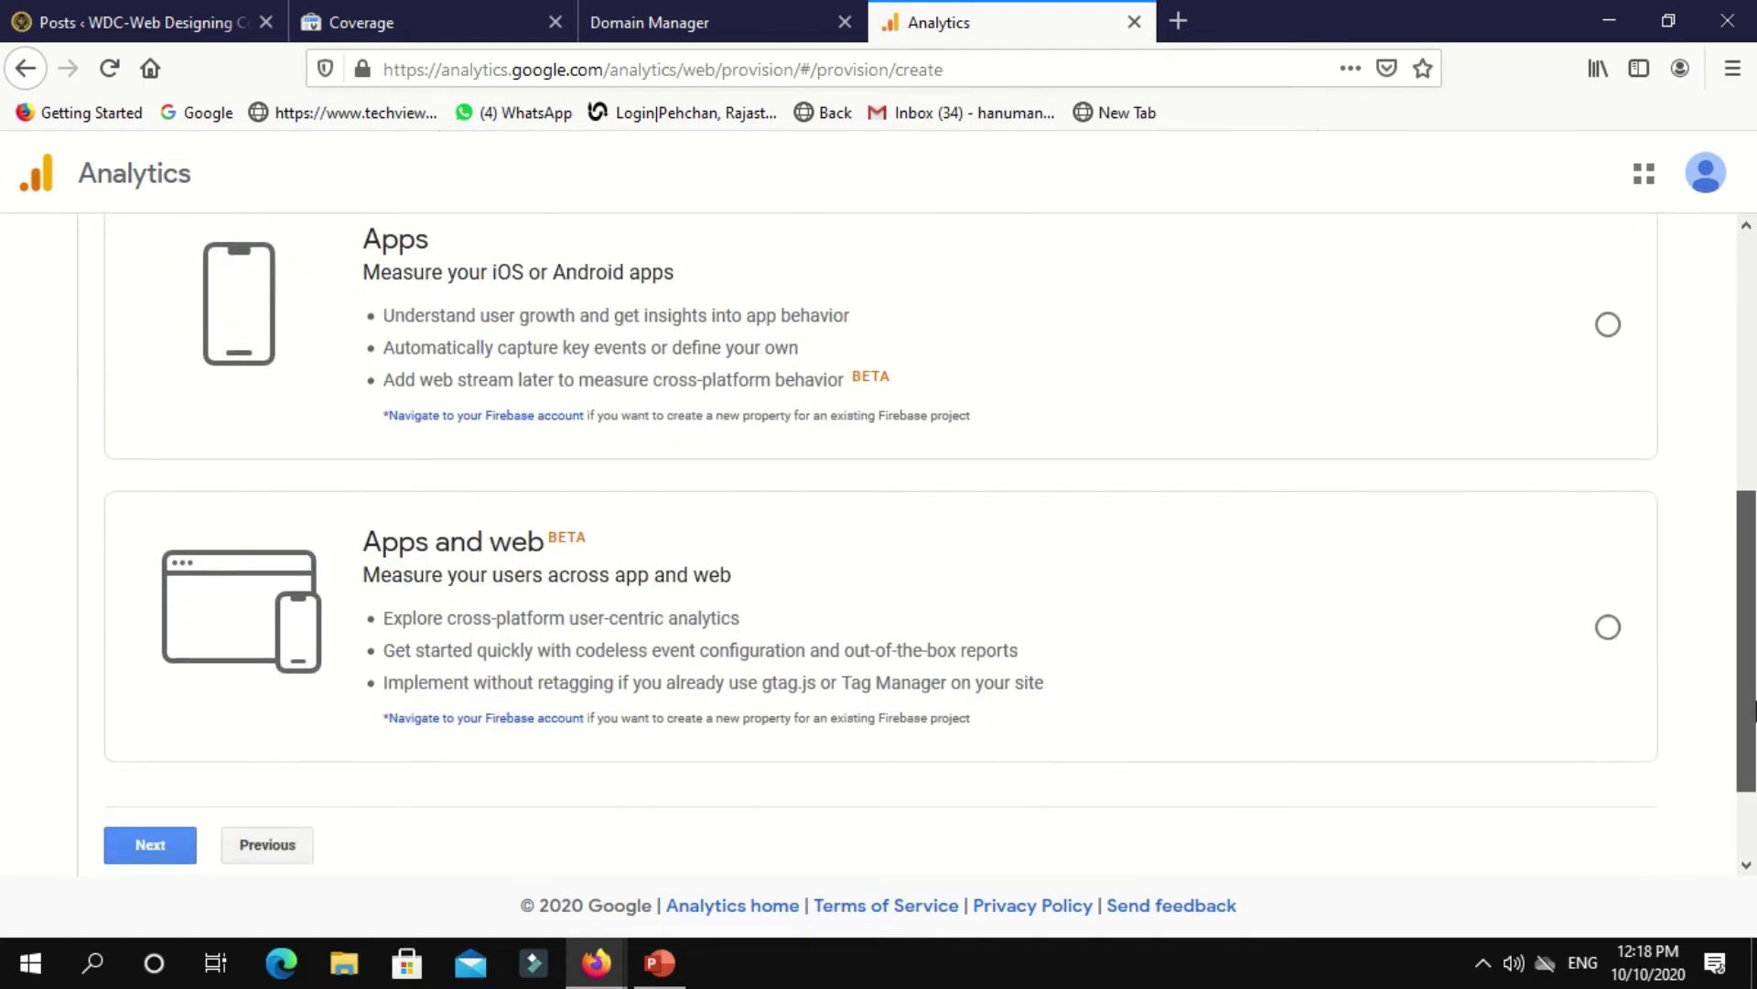
pyautogui.click(169, 844)
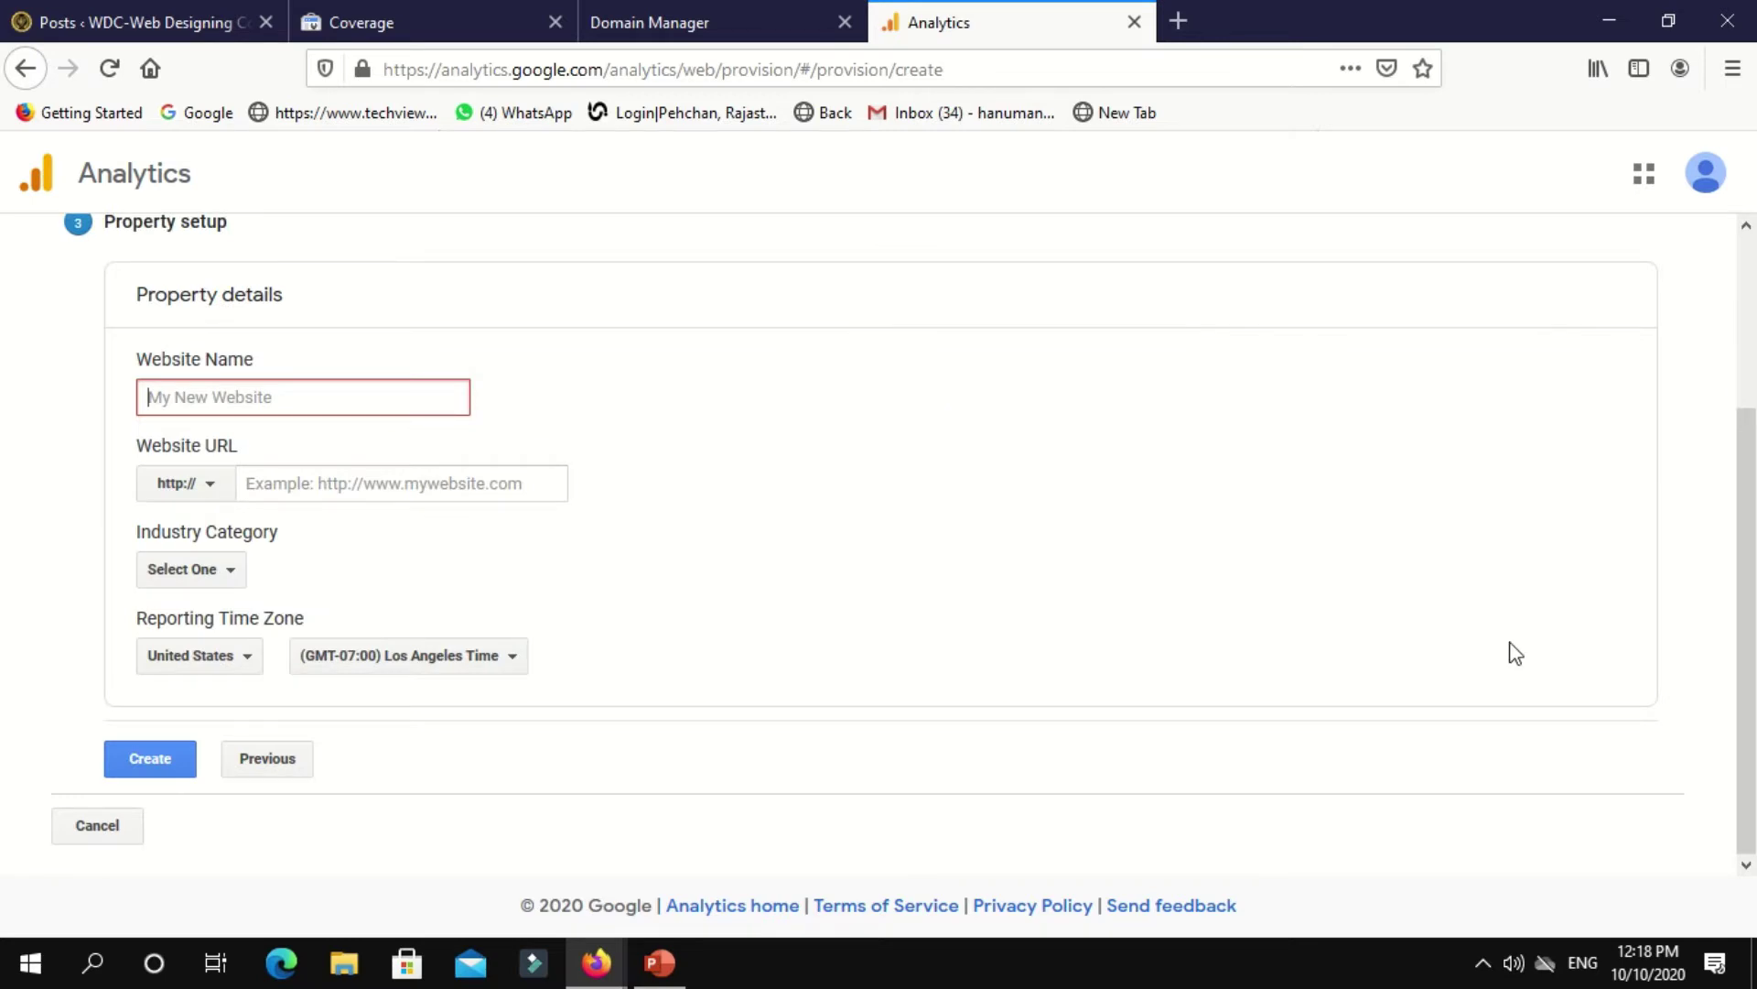
# Name the website WDC BLOG and enter the blog's domain as the website URL.
pyautogui.write('WDC')
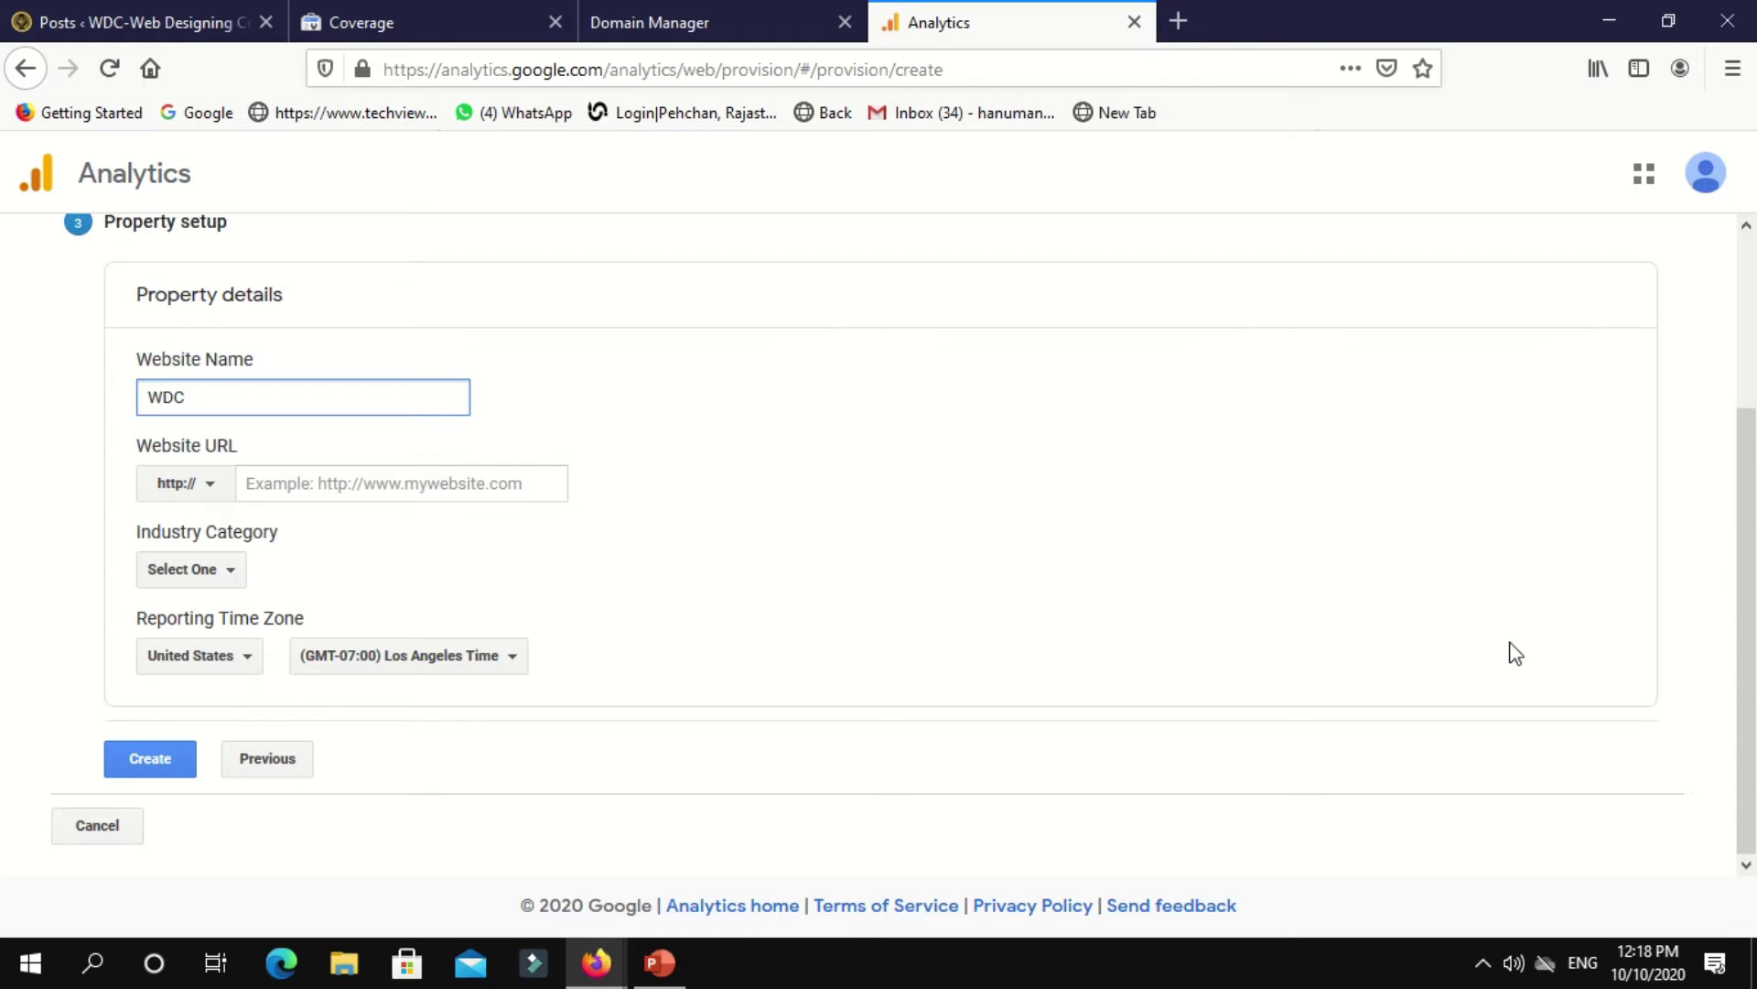
pyautogui.write(' BLOG')
pyautogui.click(430, 485)
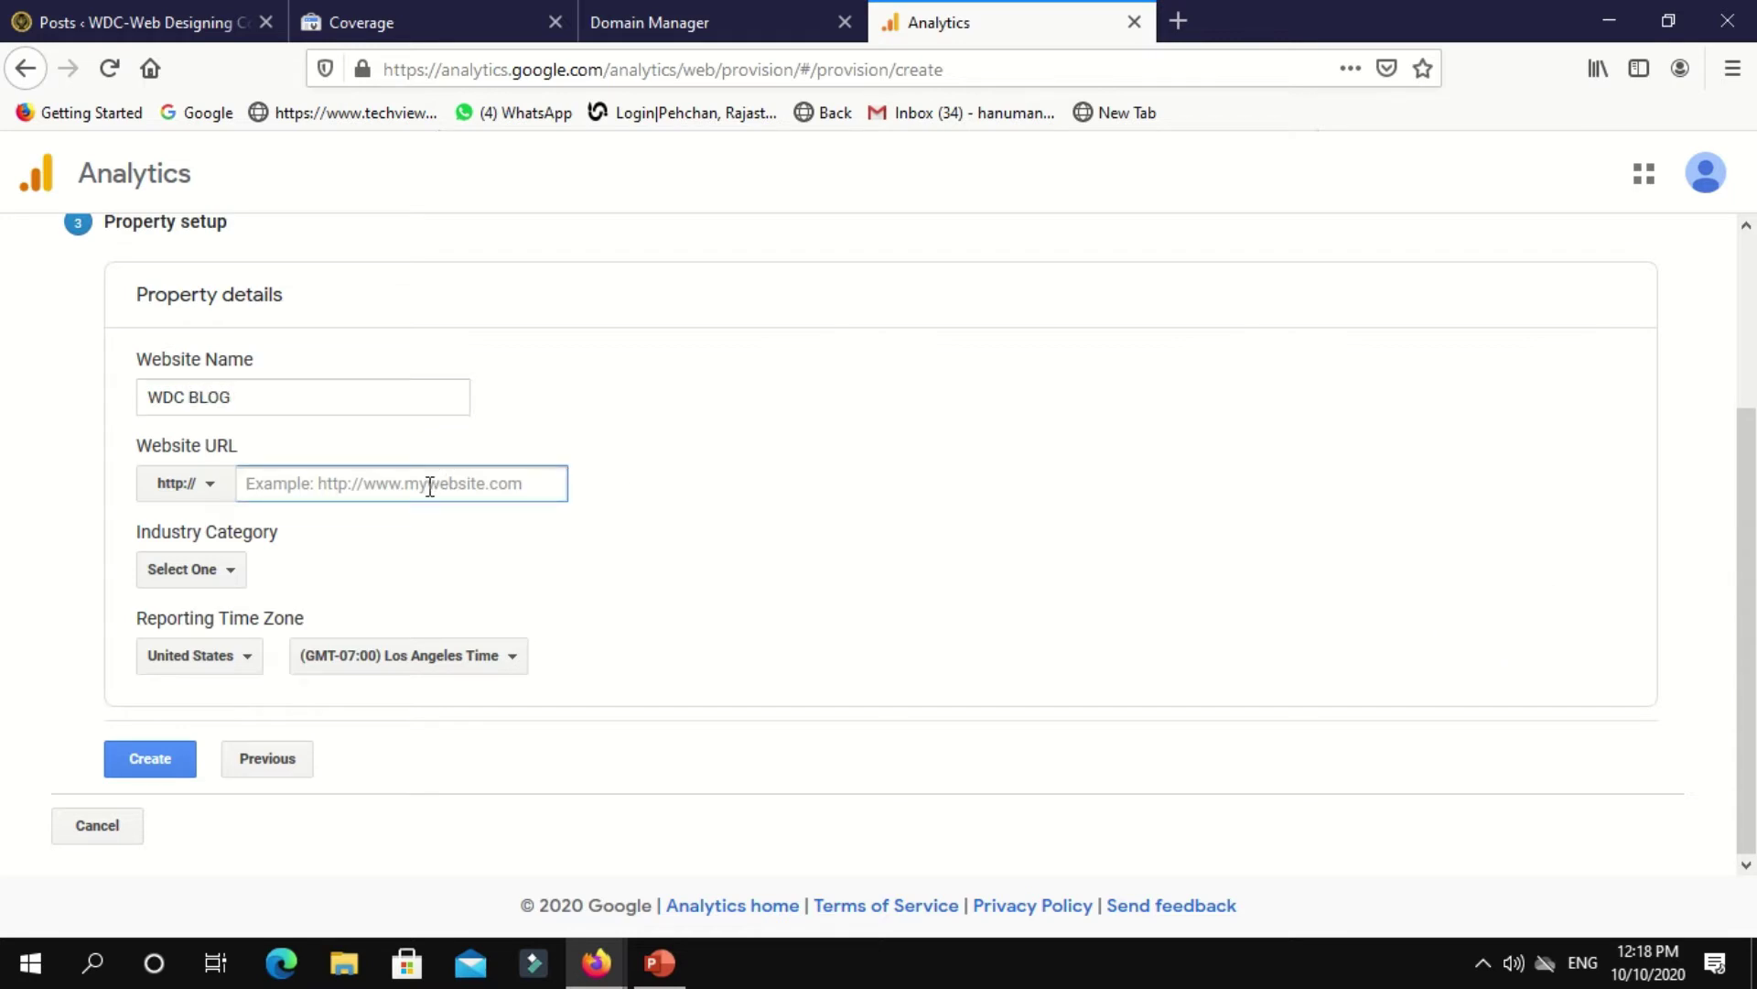
pyautogui.write('wdc.su')
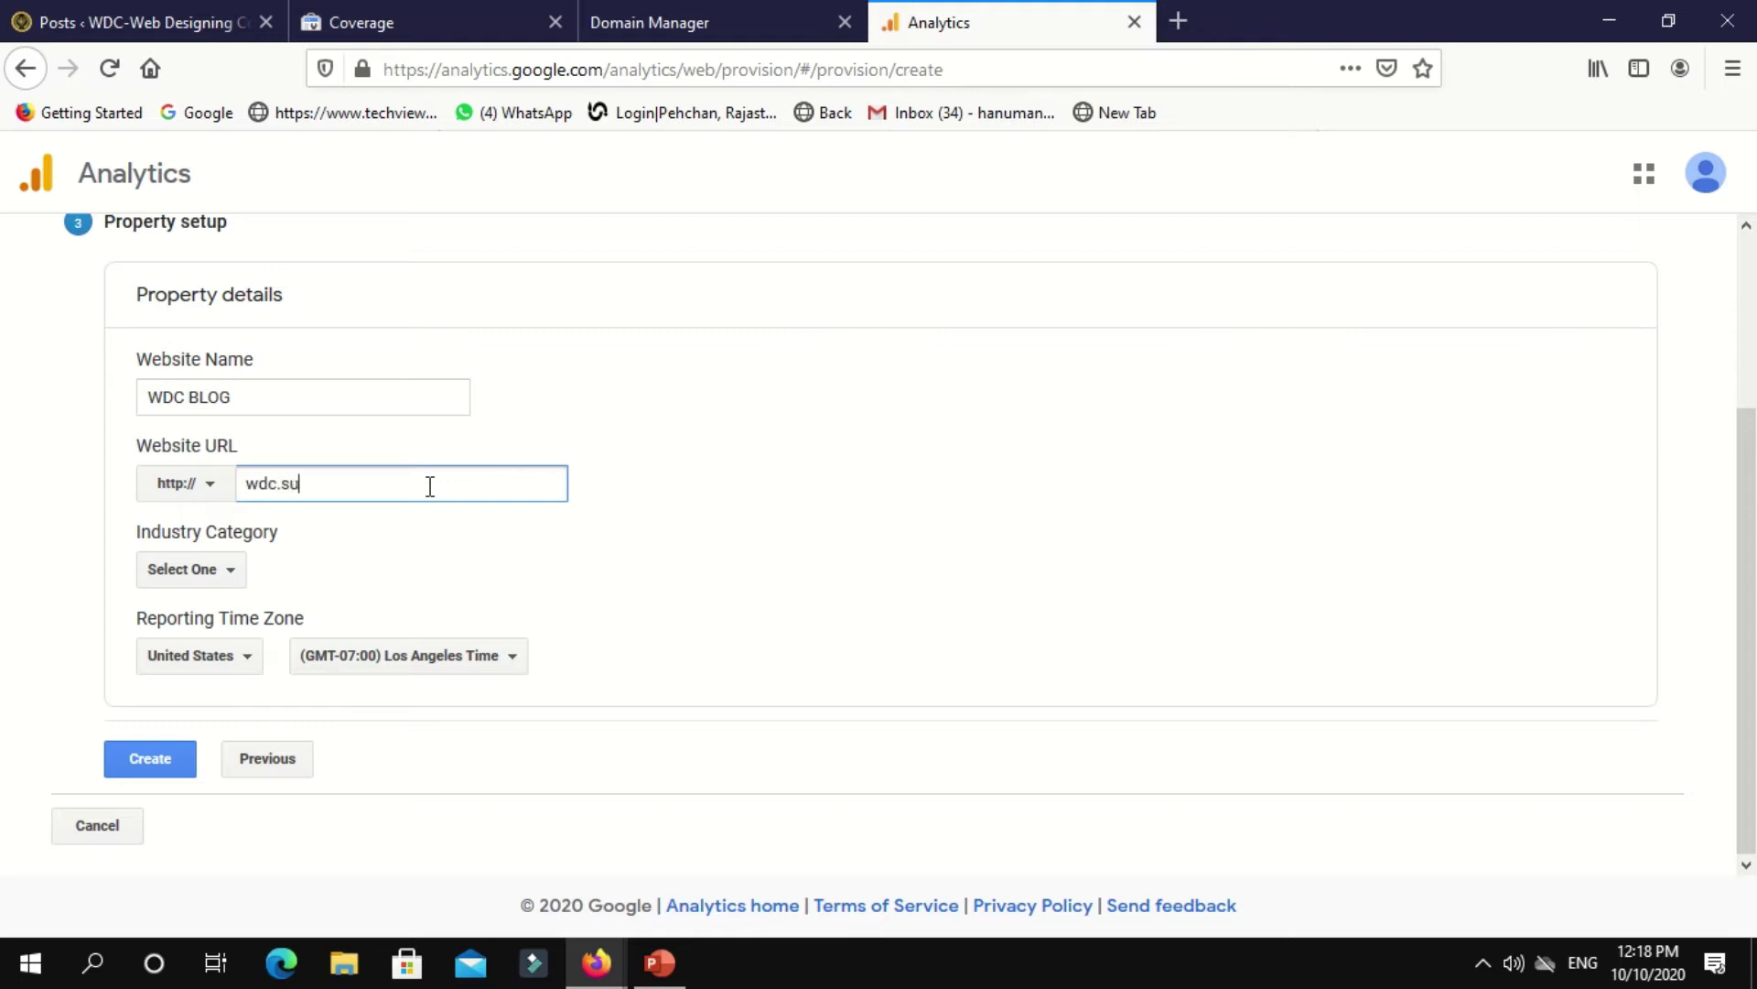
pyautogui.write('nildutt.in')
# Set the property's industry category to Computers and Electronics.
pyautogui.click(210, 570)
pyautogui.click(210, 569)
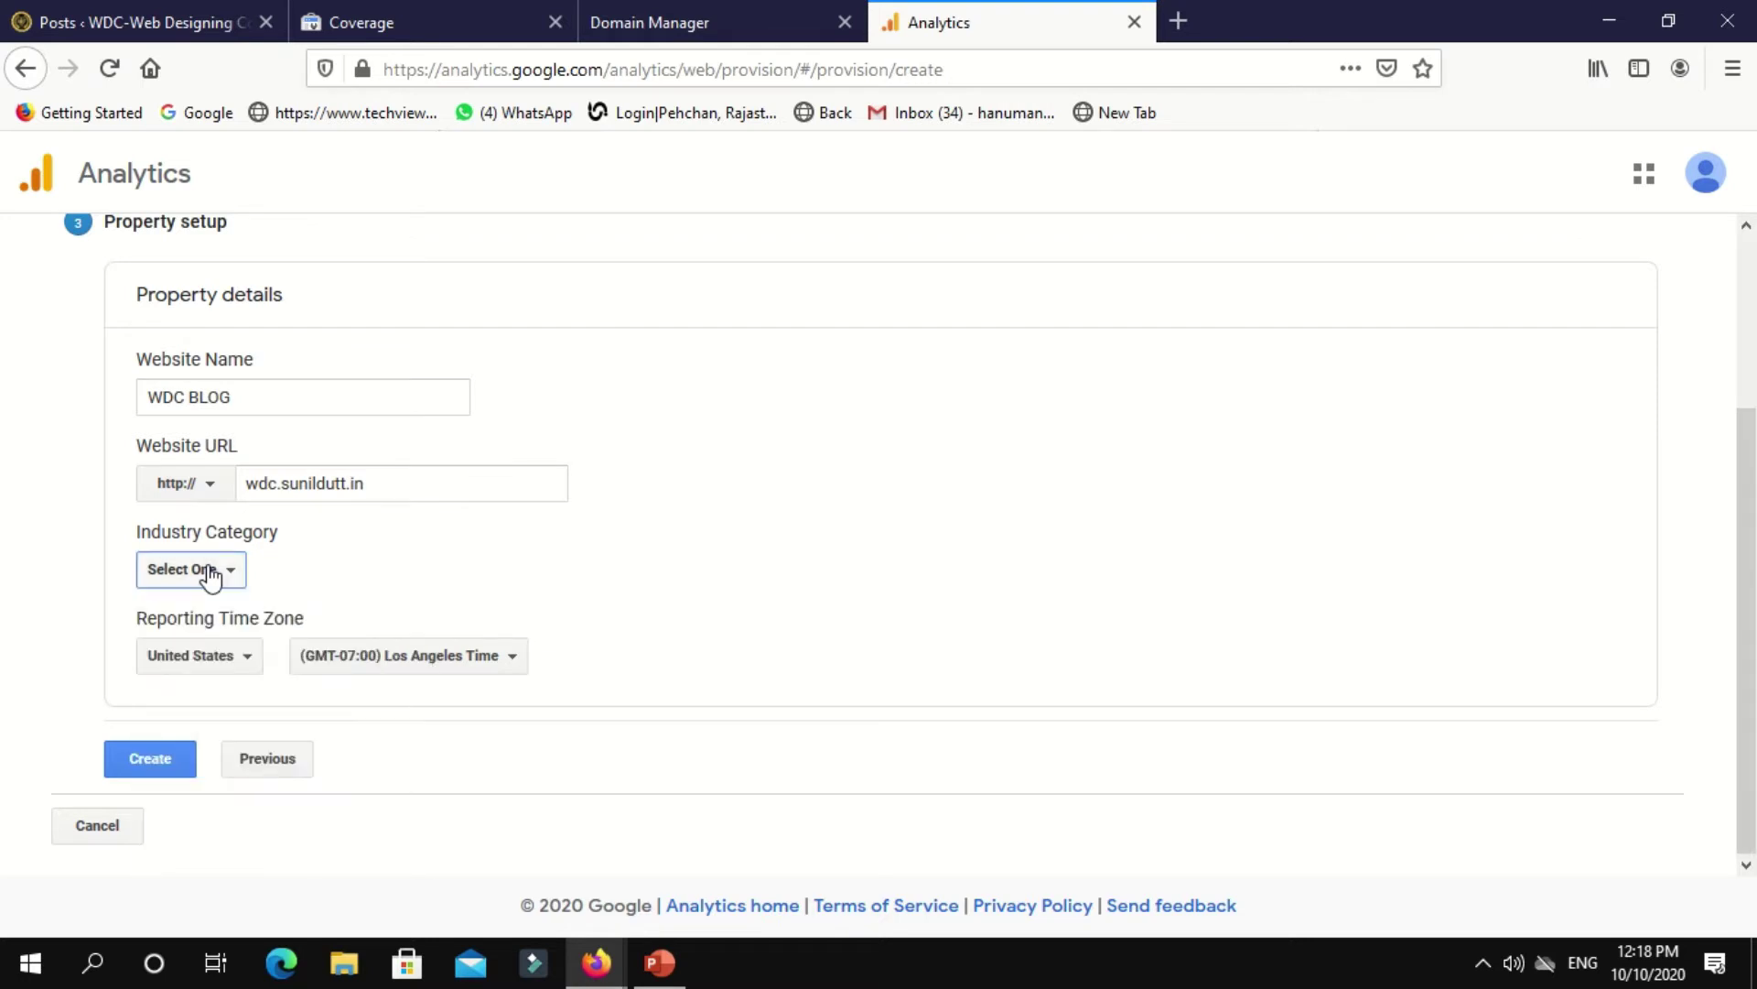
pyautogui.click(209, 569)
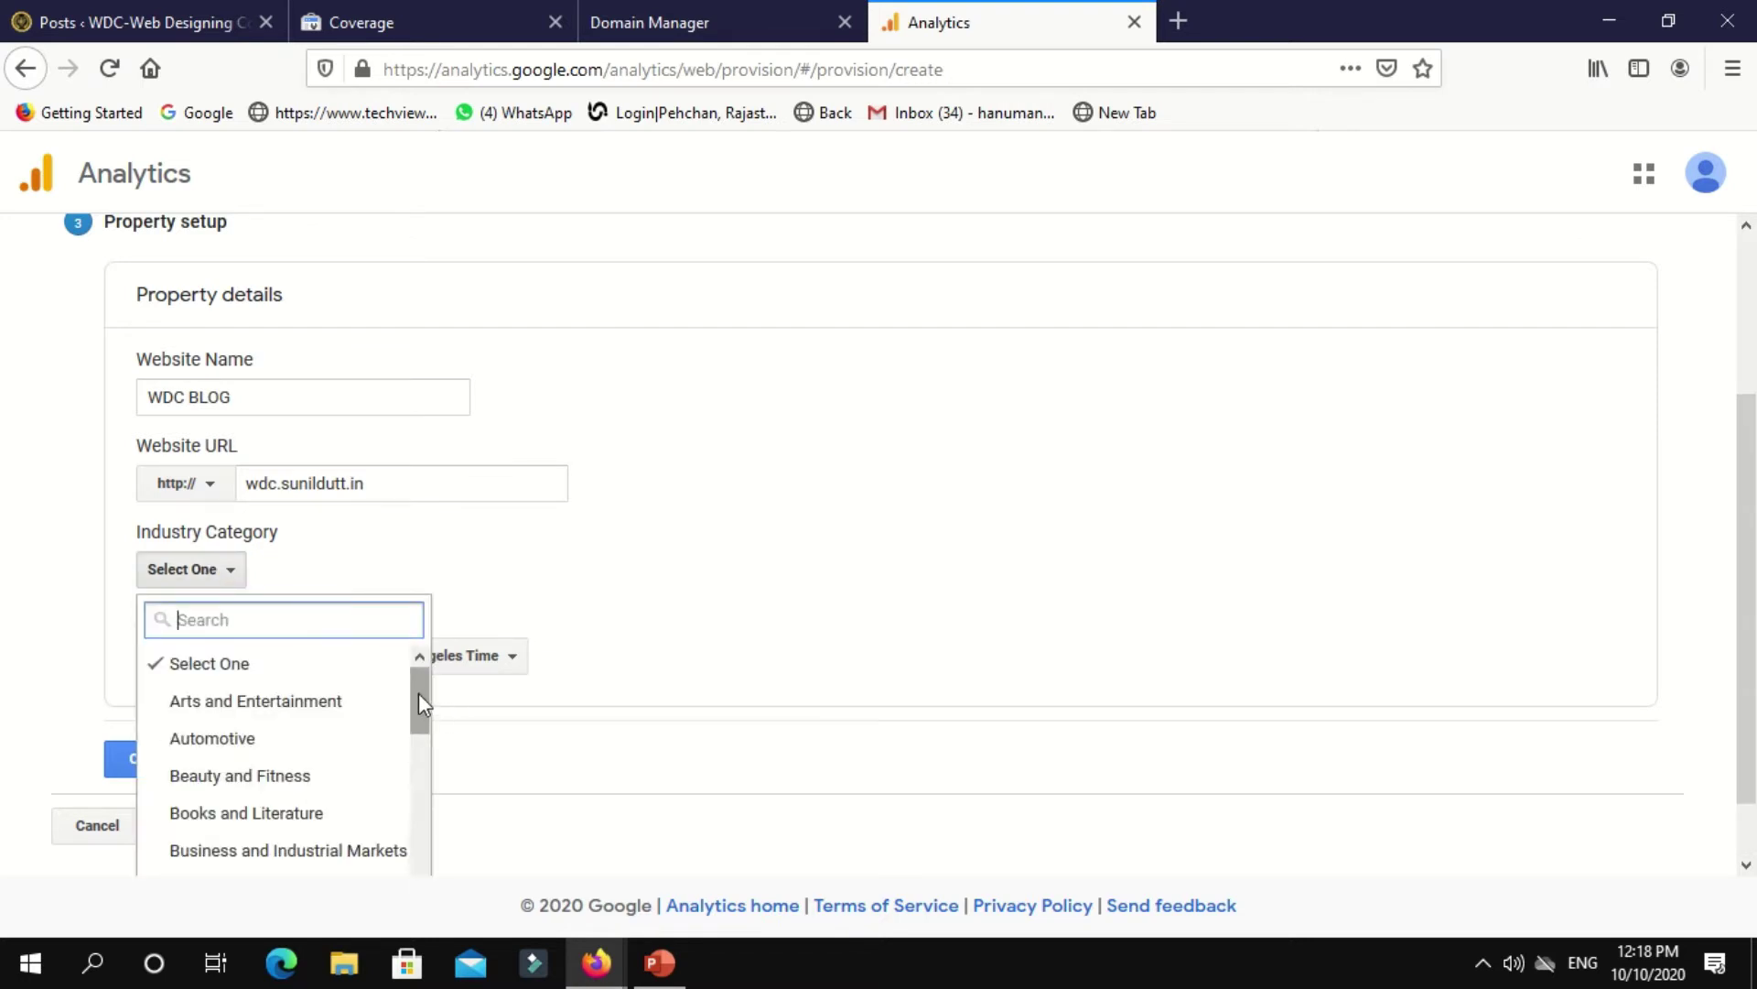
pyautogui.moveTo(420, 693)
pyautogui.mouseDown()
pyautogui.moveTo(420, 906)
pyautogui.moveTo(416, 737)
pyautogui.mouseUp()
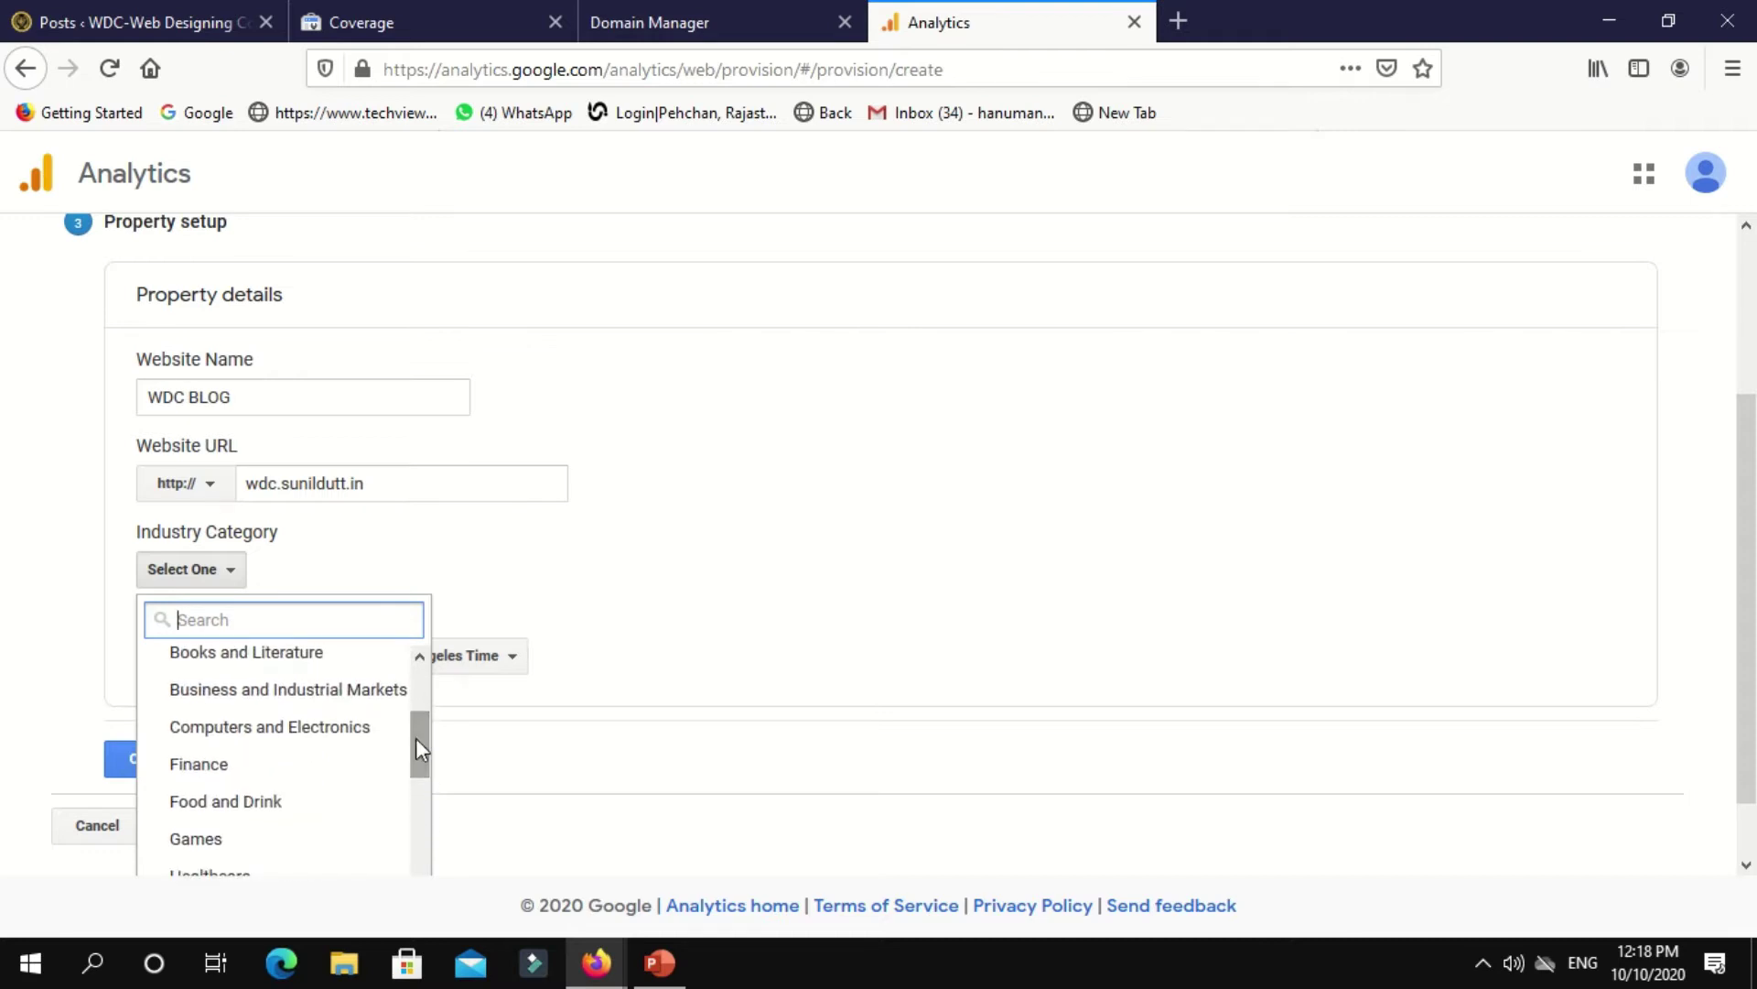
pyautogui.click(369, 731)
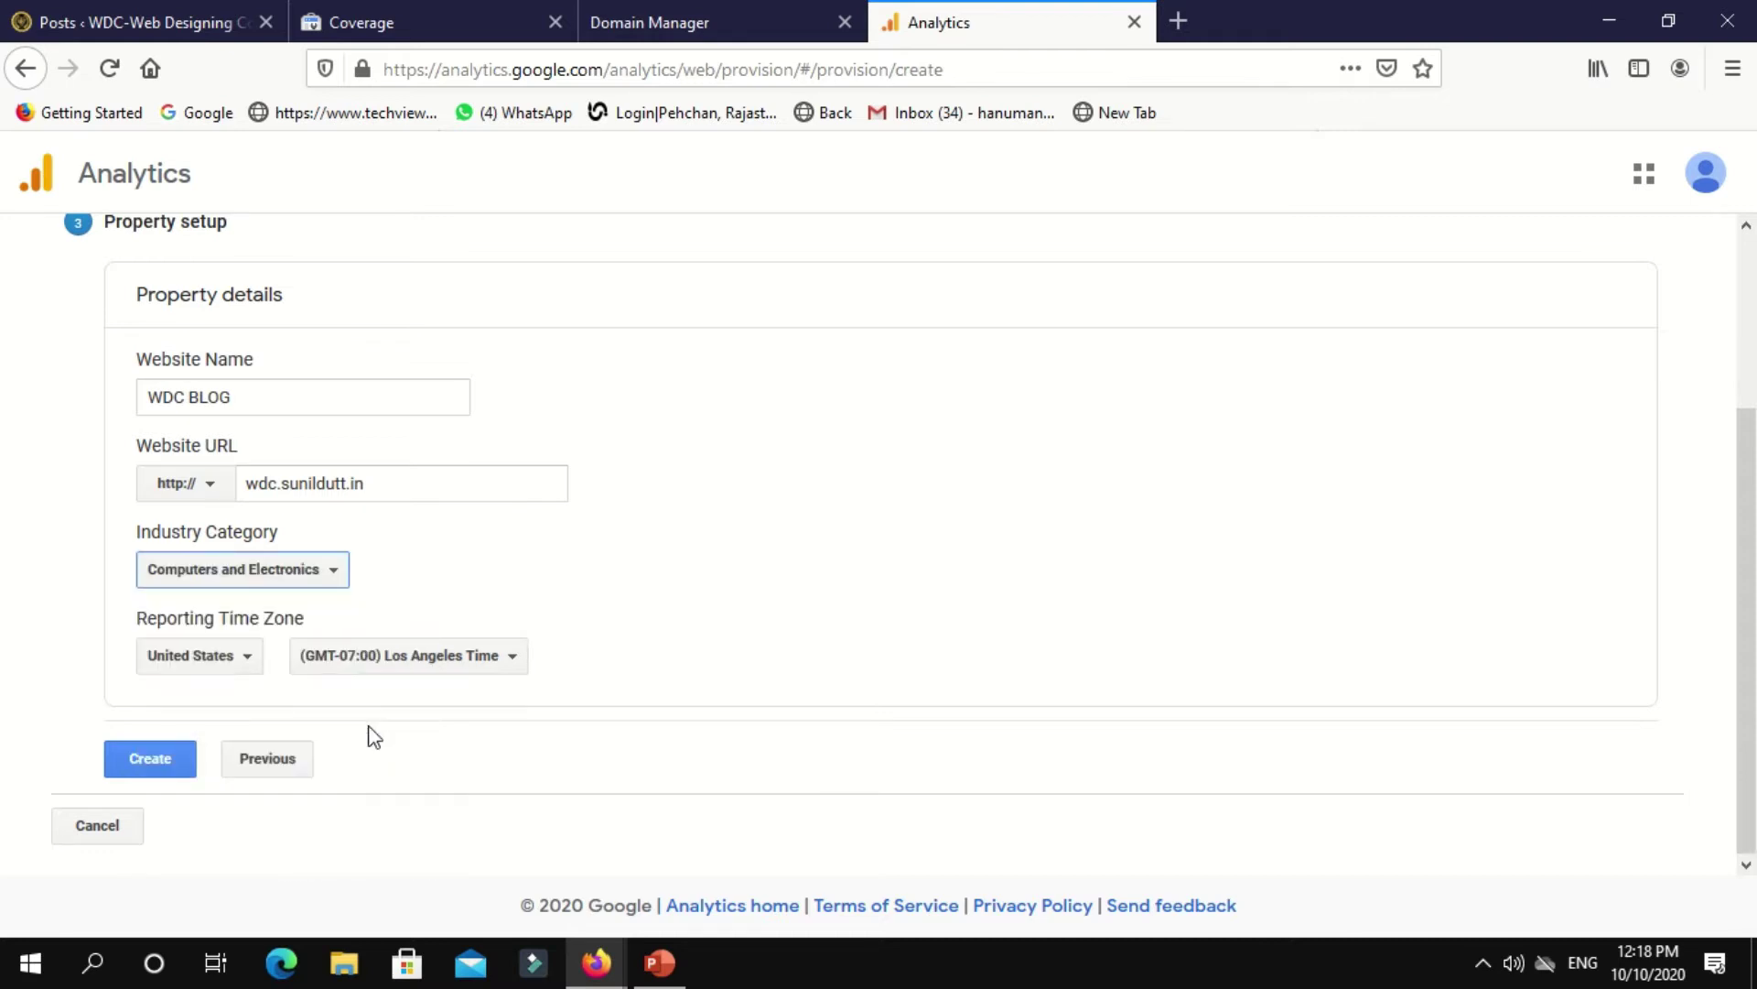
# Set the reporting time zone country to India and submit the new property for creation.
pyautogui.click(233, 666)
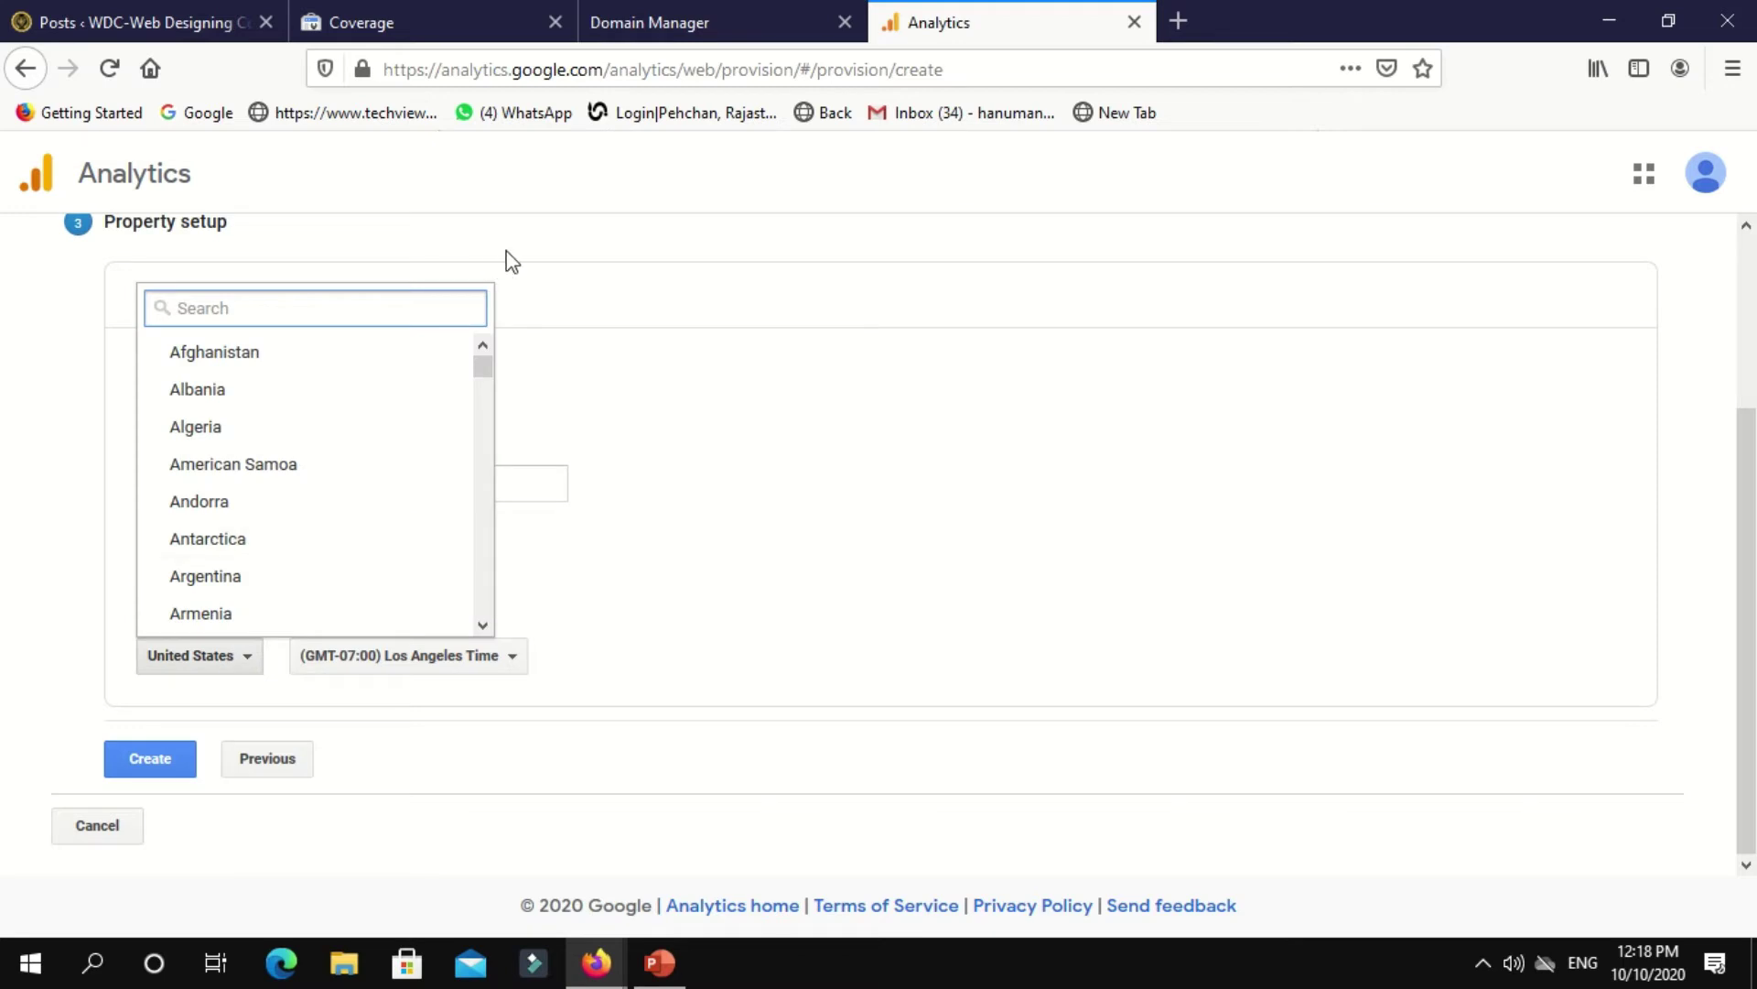
pyautogui.write('indi')
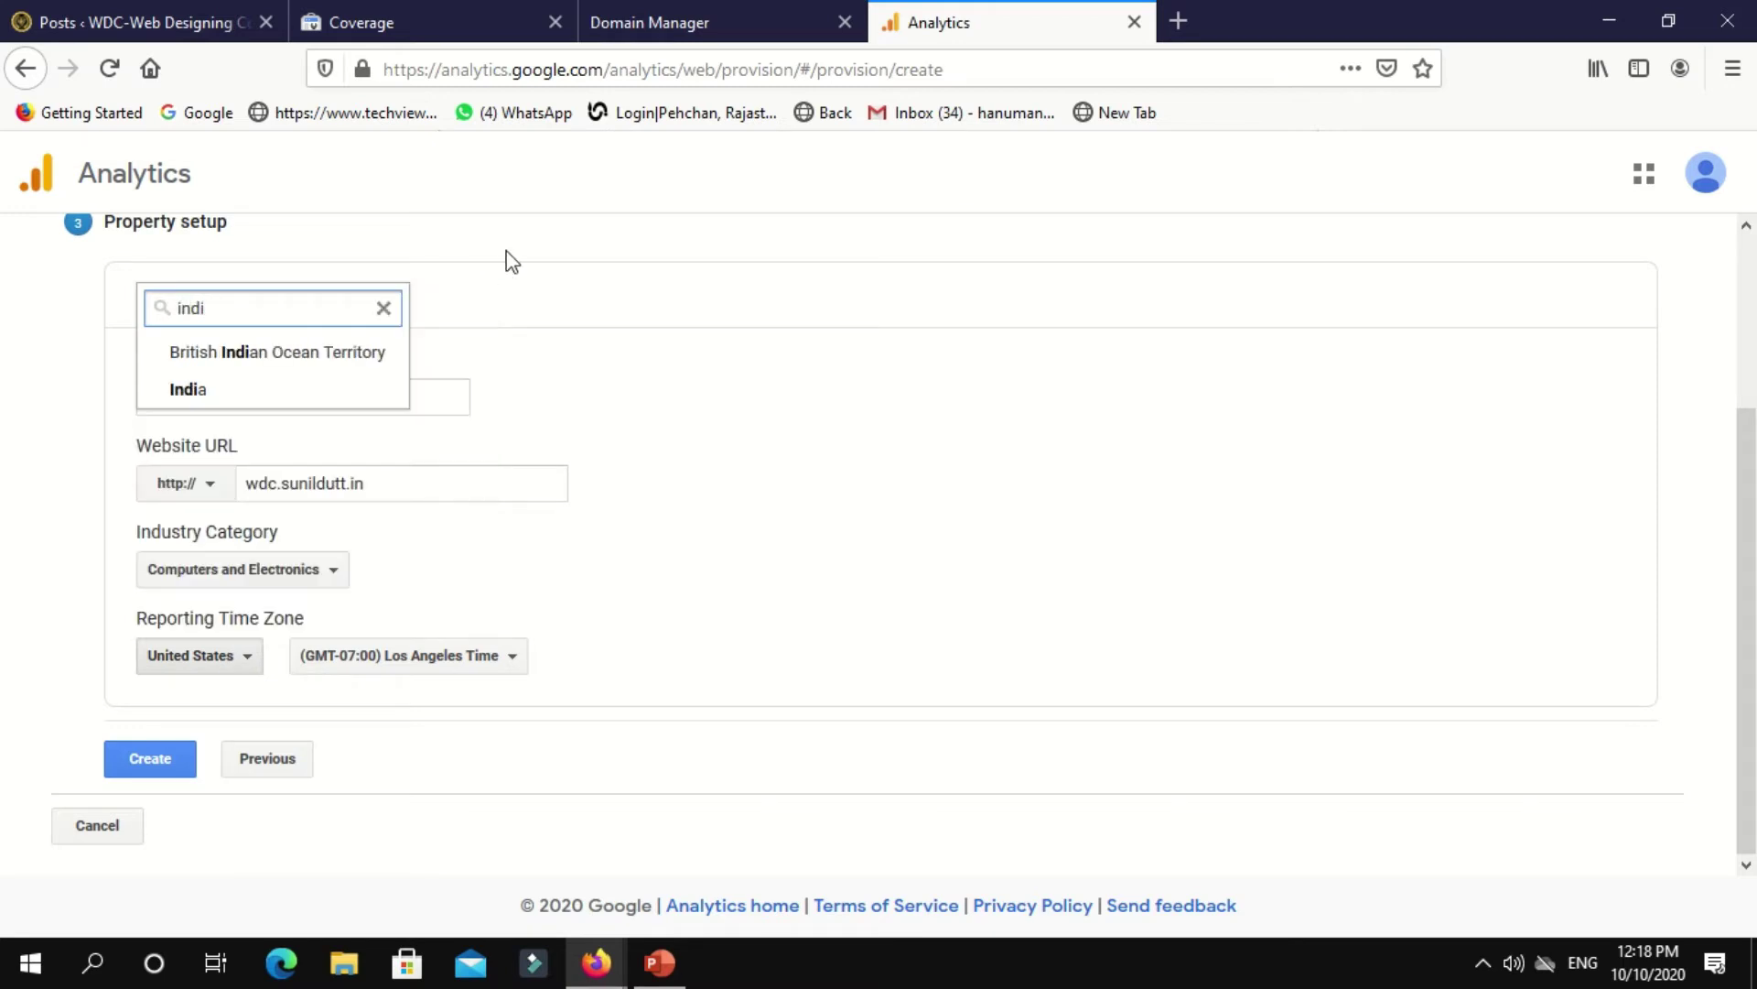
pyautogui.click(252, 389)
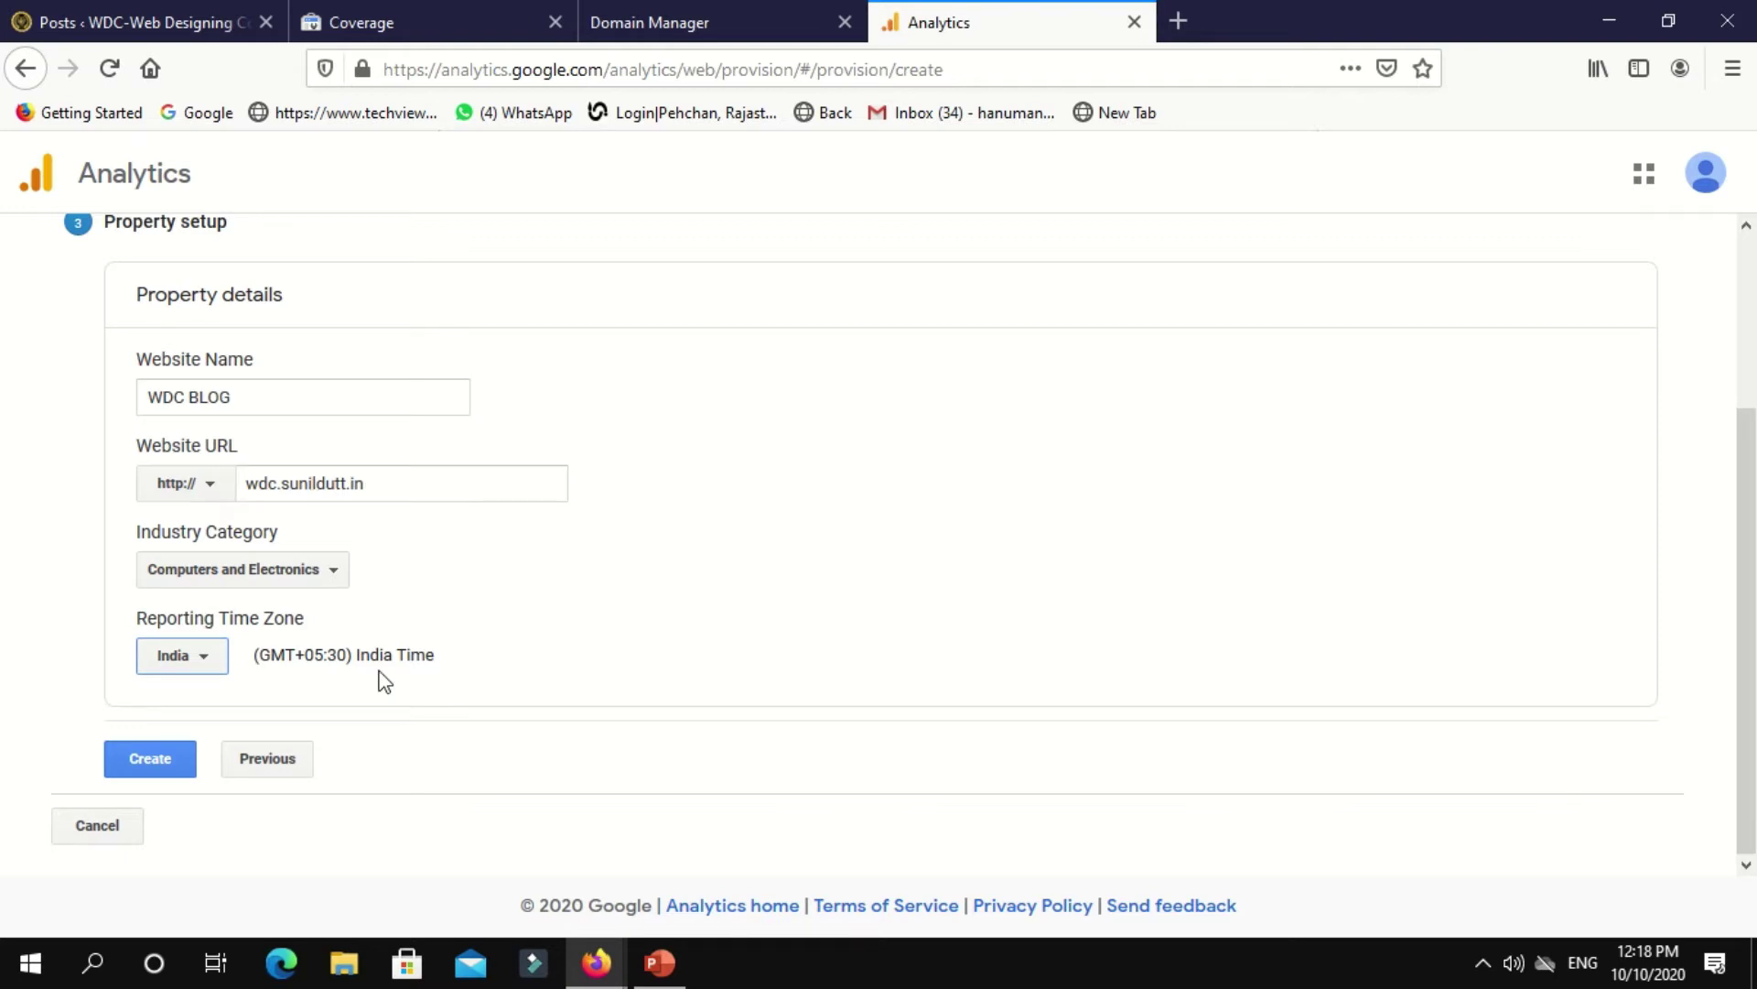
pyautogui.click(171, 763)
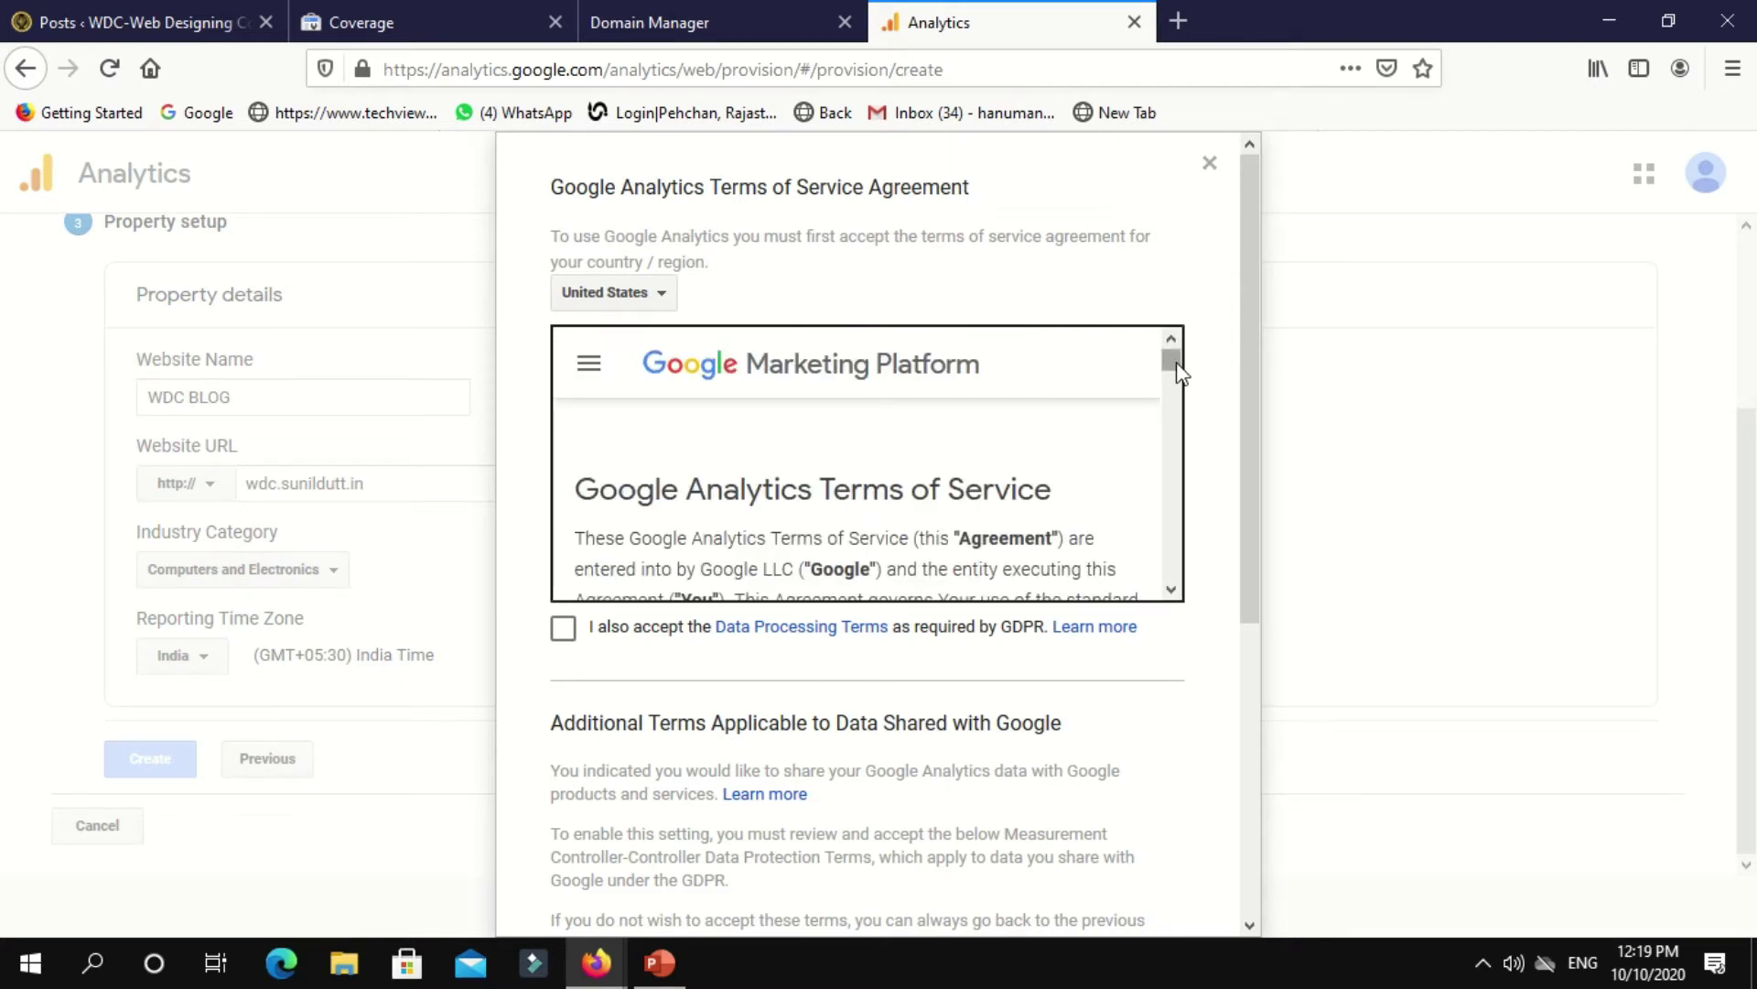
# Accept the GDPR Data Processing Terms and set the terms of service country to India.
pyautogui.moveTo(1178, 371); pyautogui.dragTo(1161, 616)
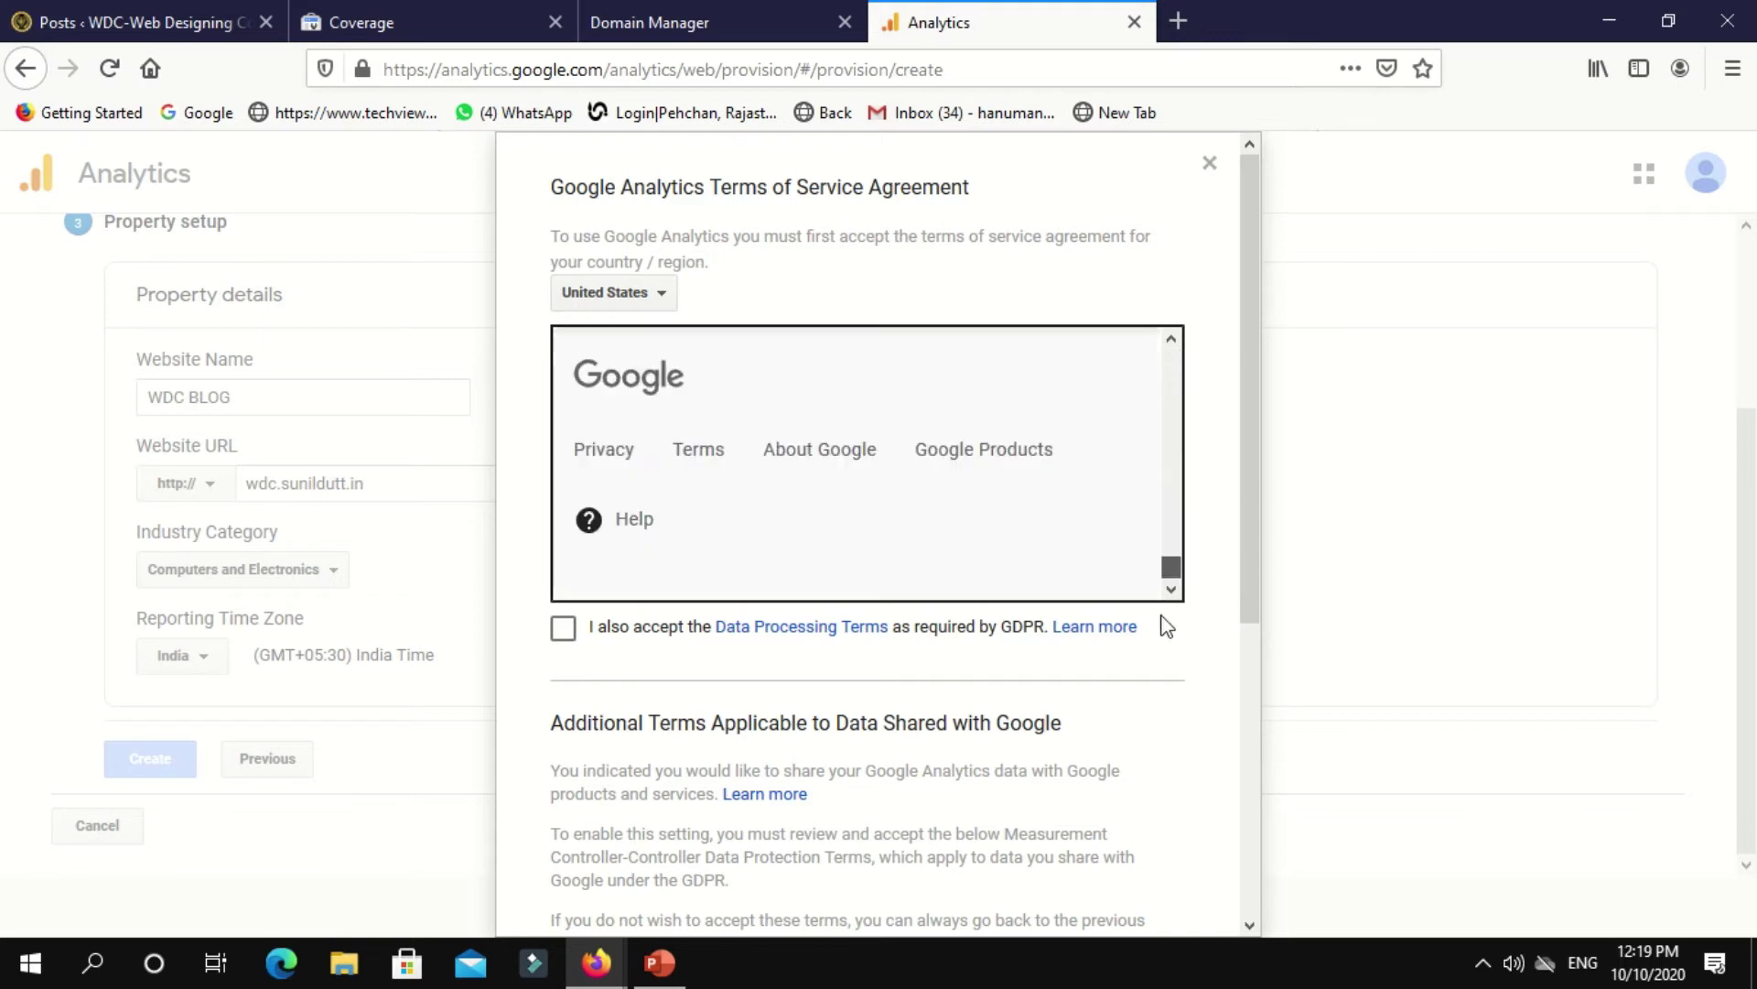
pyautogui.click(565, 630)
pyautogui.click(657, 296)
pyautogui.write('in')
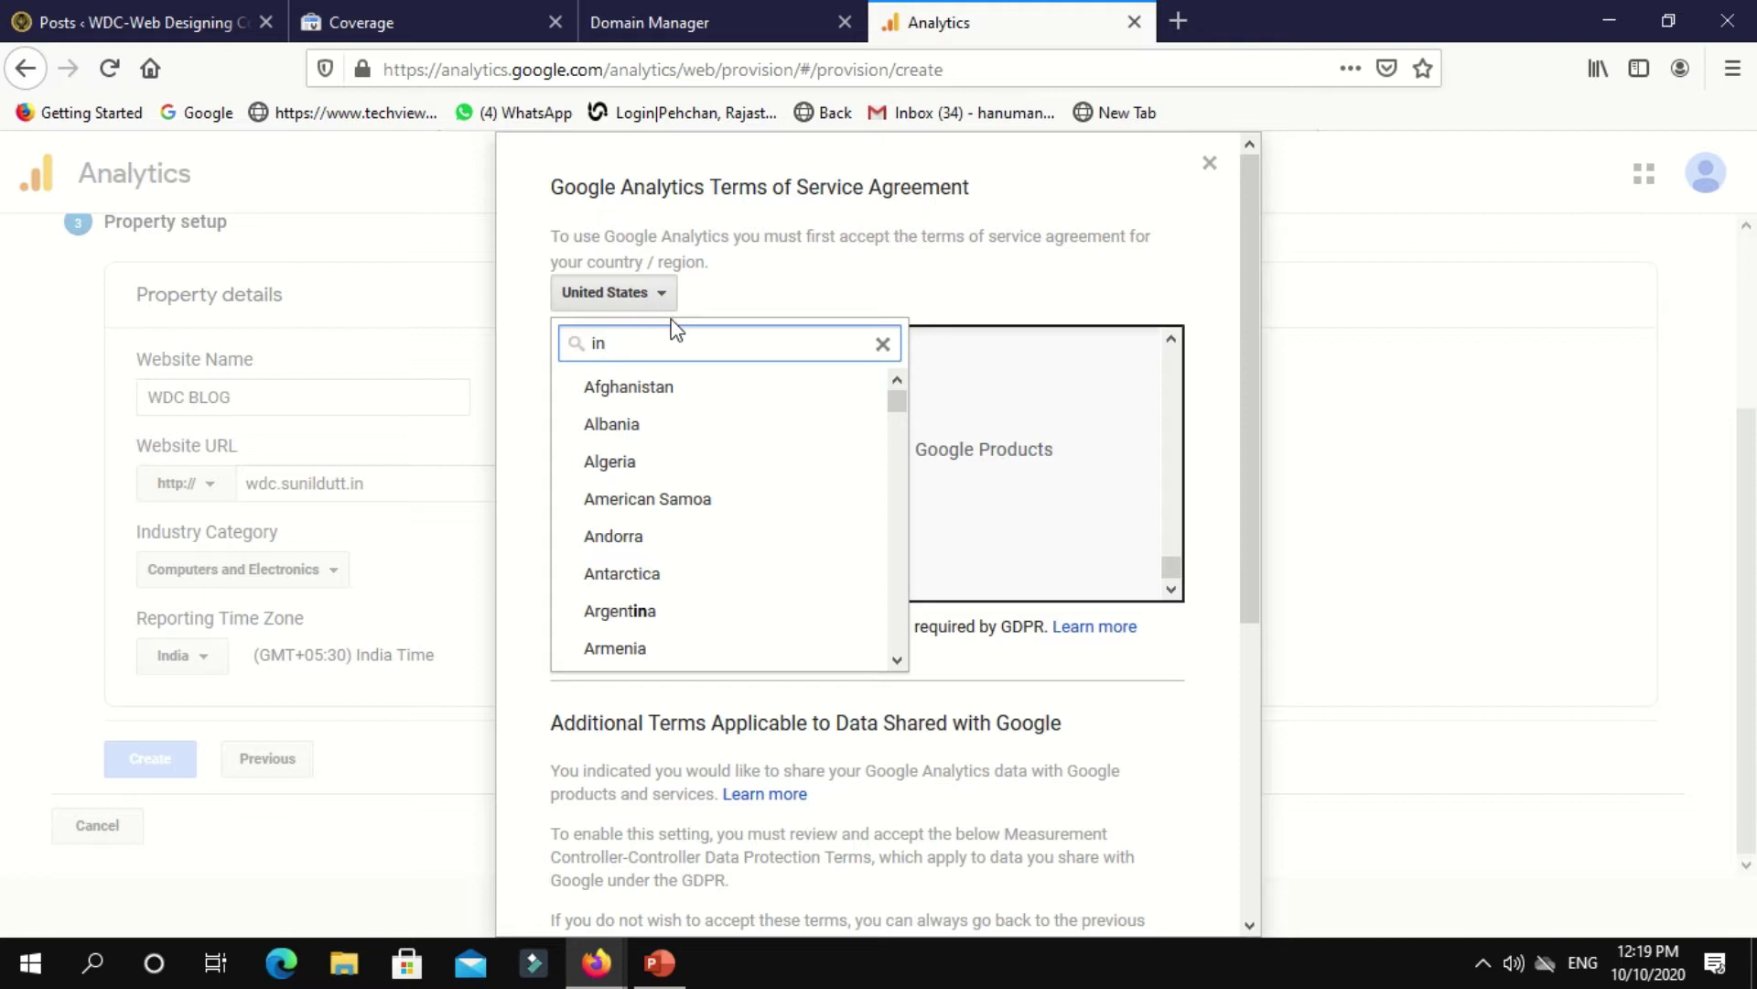
pyautogui.write('d')
pyautogui.click(606, 423)
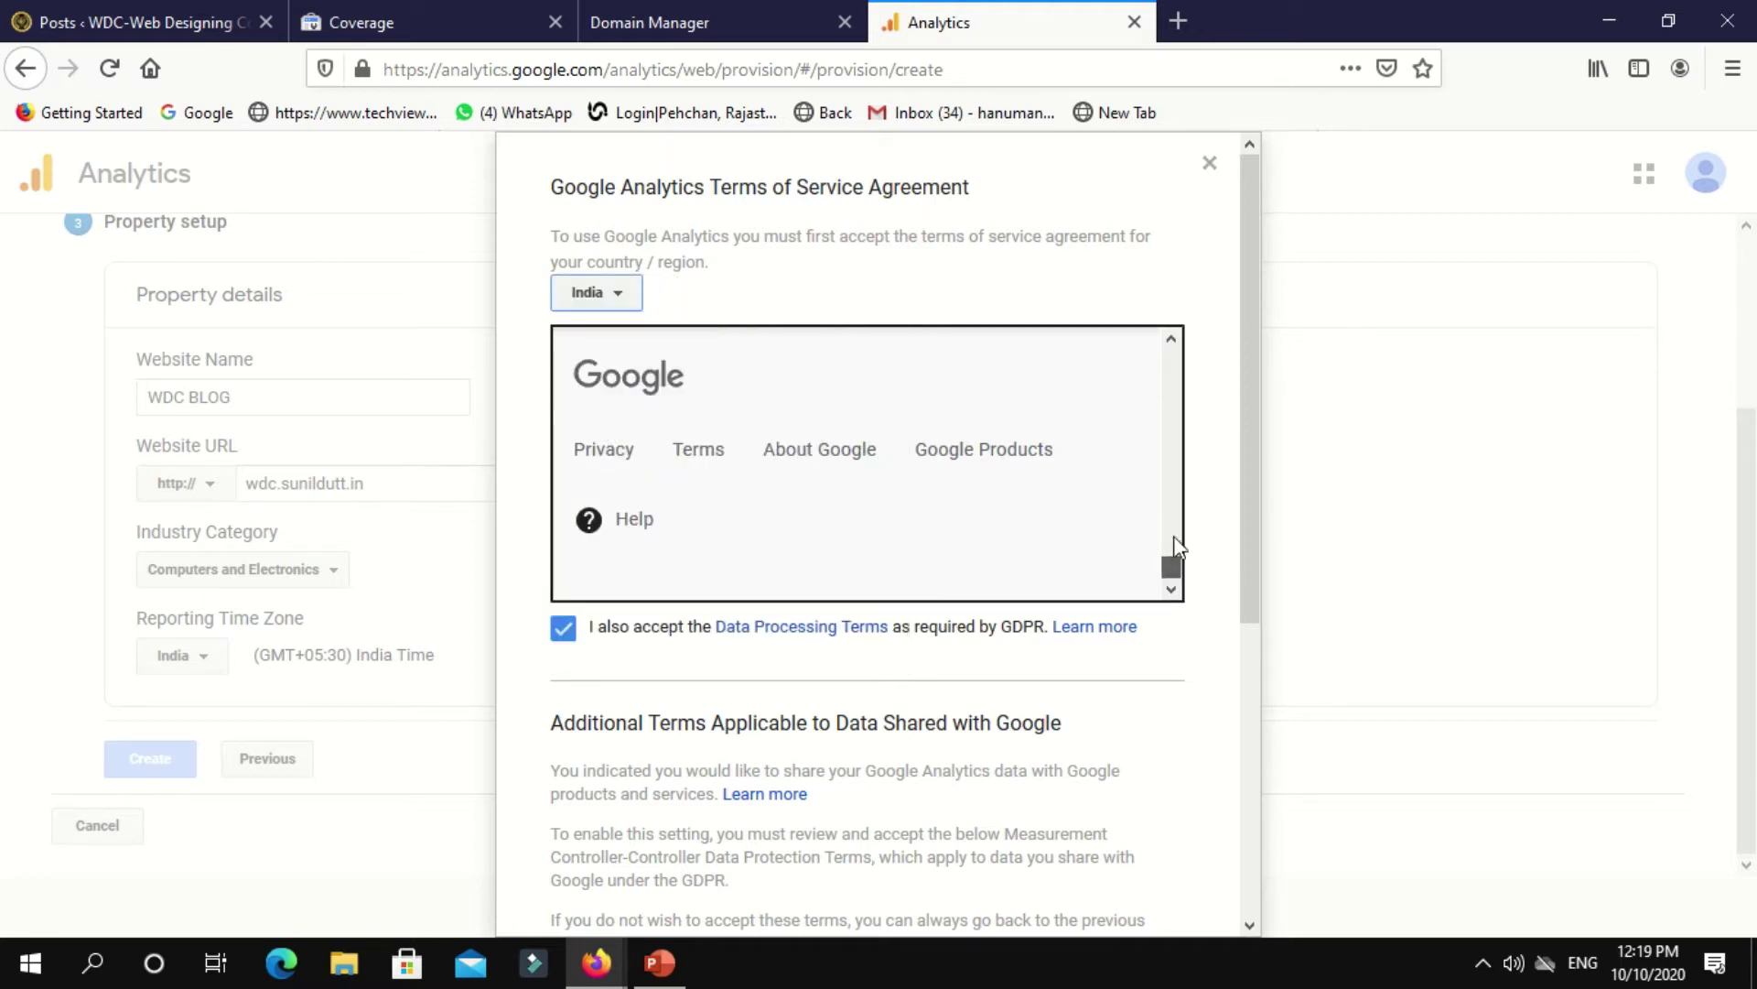
# Accept the Measurement Controller-Controller Data Protection Terms and agree to the Google Analytics terms of service.
pyautogui.moveTo(1170, 556)
pyautogui.mouseDown()
pyautogui.moveTo(1166, 357)
pyautogui.moveTo(1179, 533)
pyautogui.mouseUp()
pyautogui.moveTo(1248, 448); pyautogui.dragTo(1280, 855)
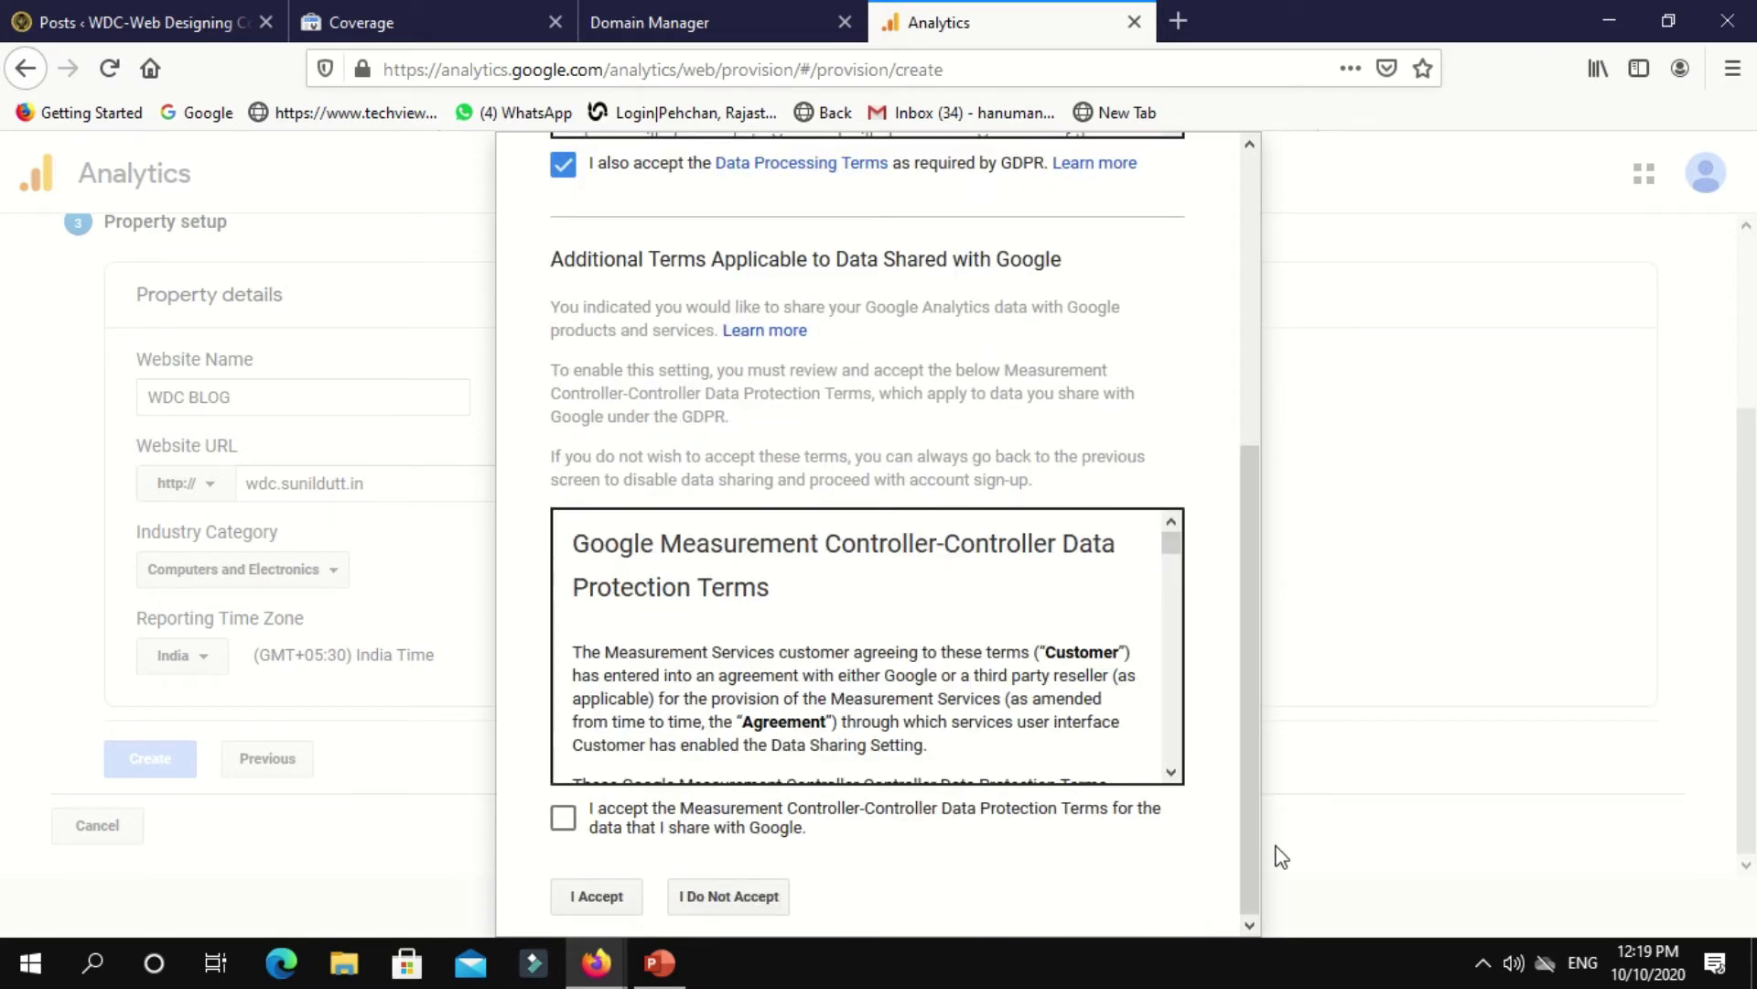
pyautogui.click(563, 816)
pyautogui.click(596, 897)
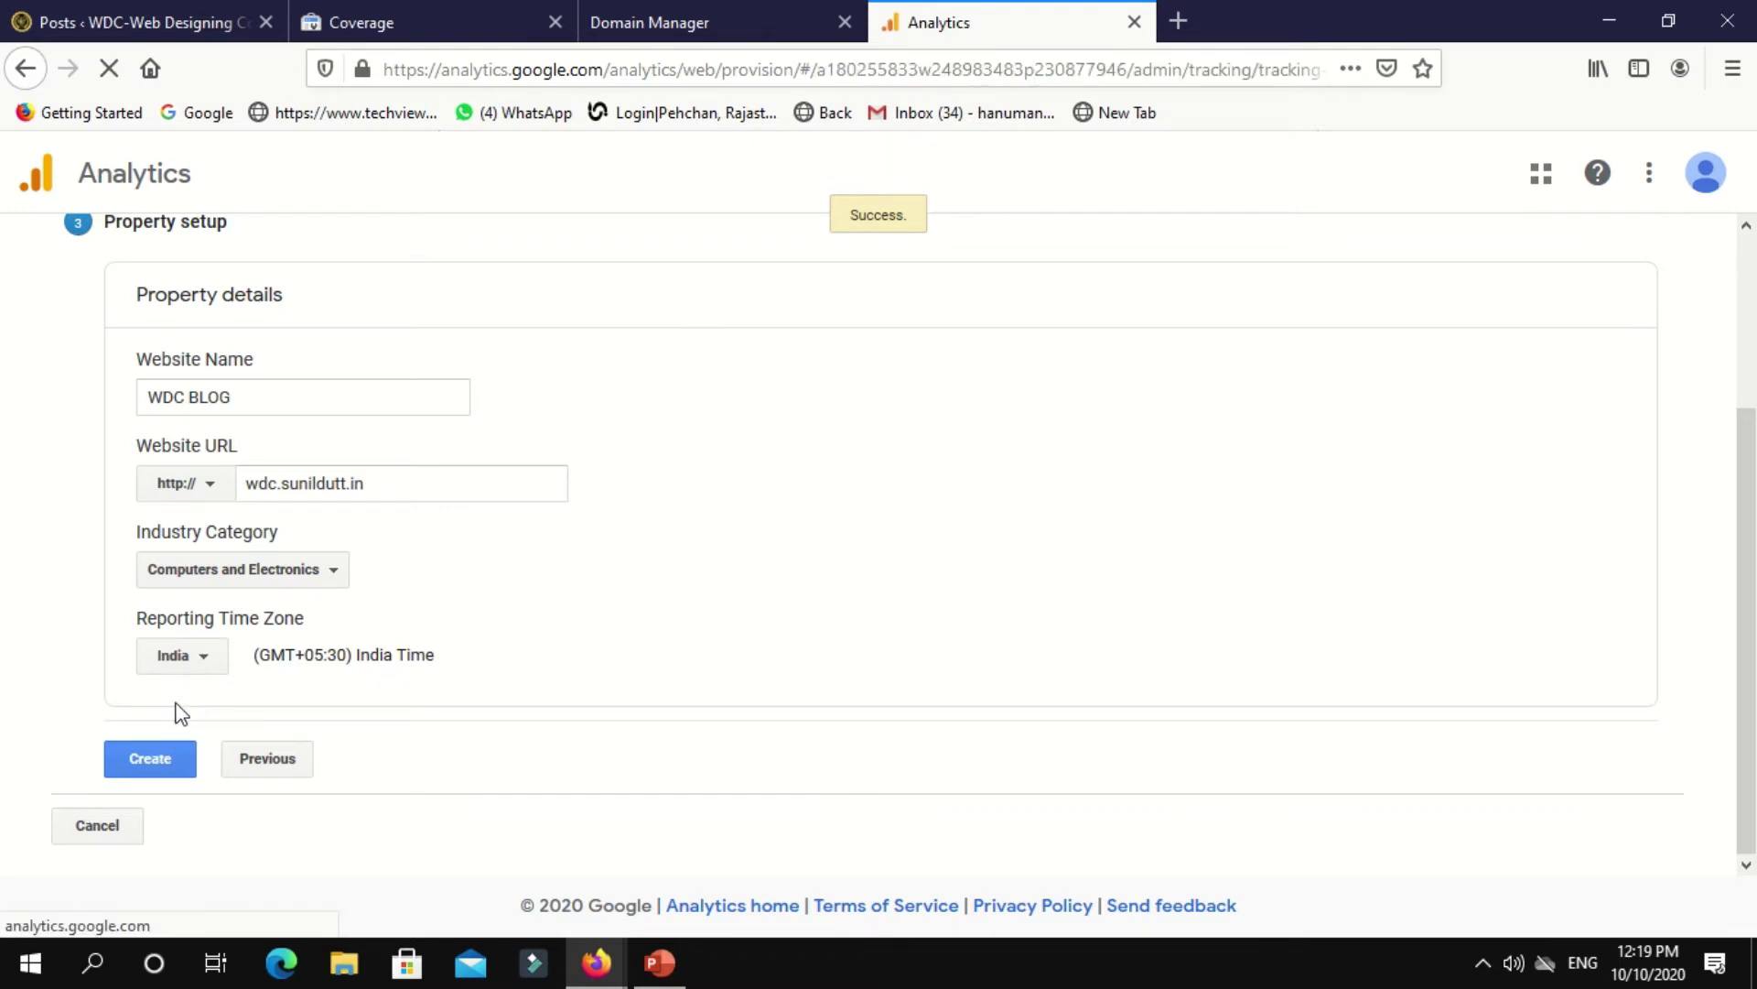
pyautogui.click(151, 759)
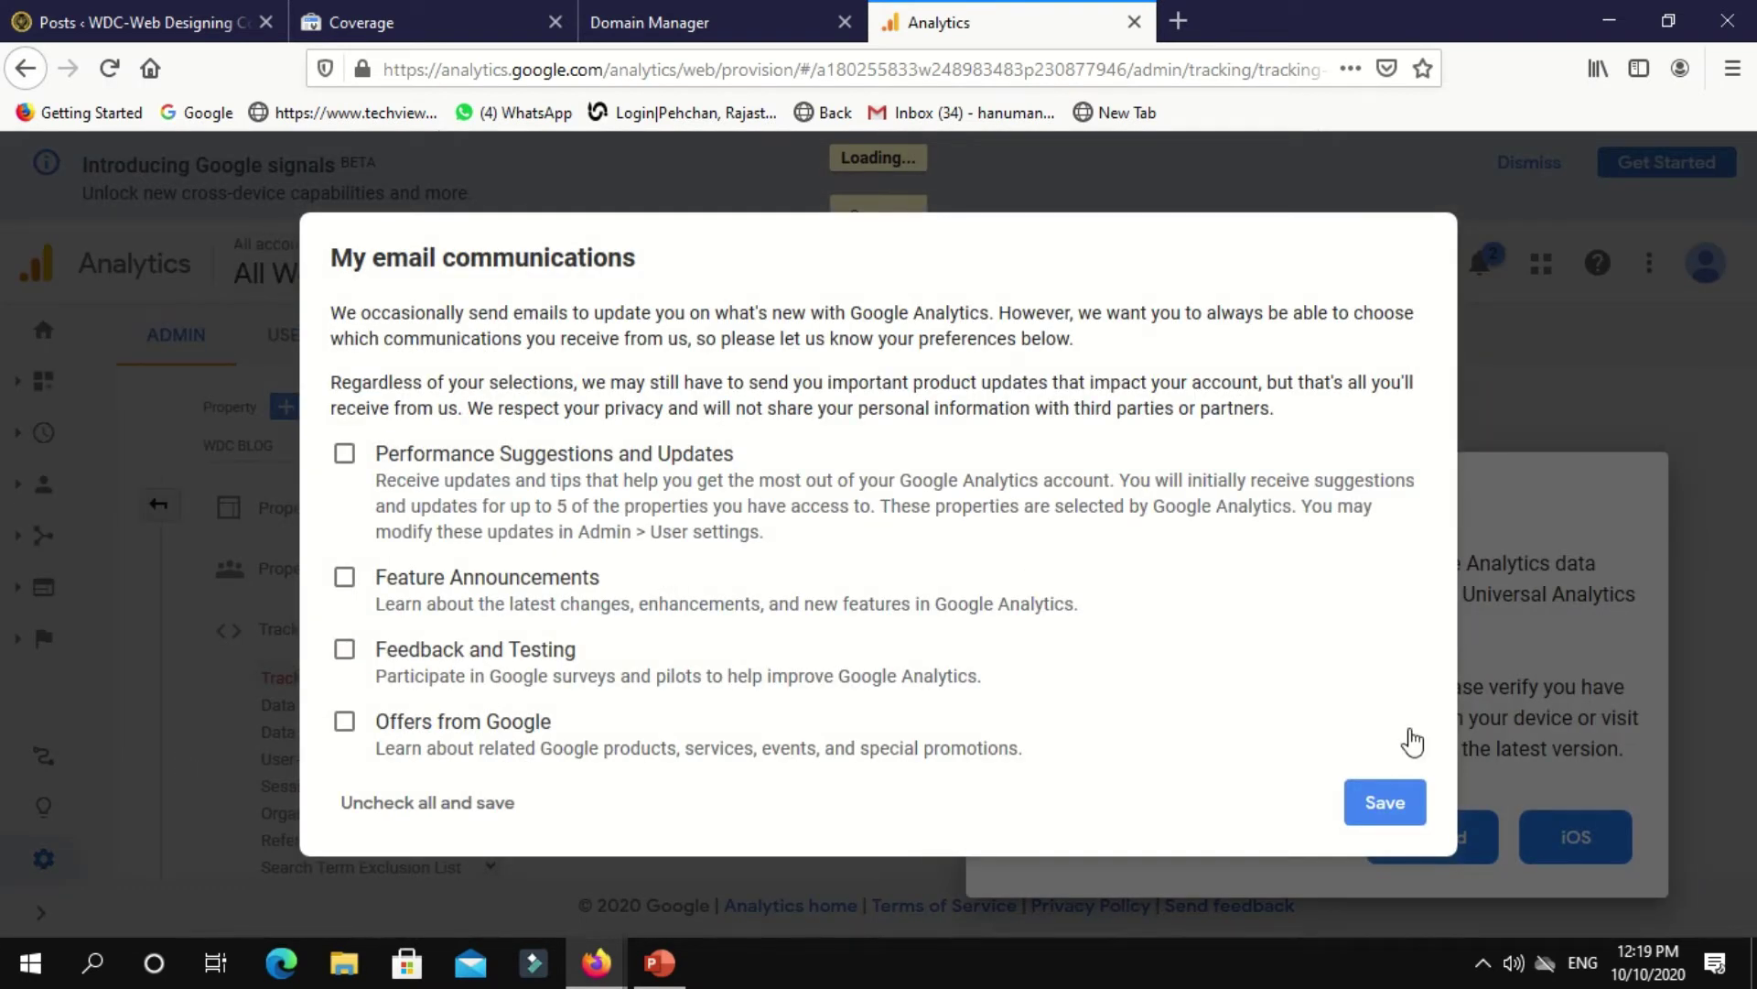
# Save the email communication preferences with every option unchecked, and dismiss the mobile app notice and search tip.
pyautogui.click(1407, 806)
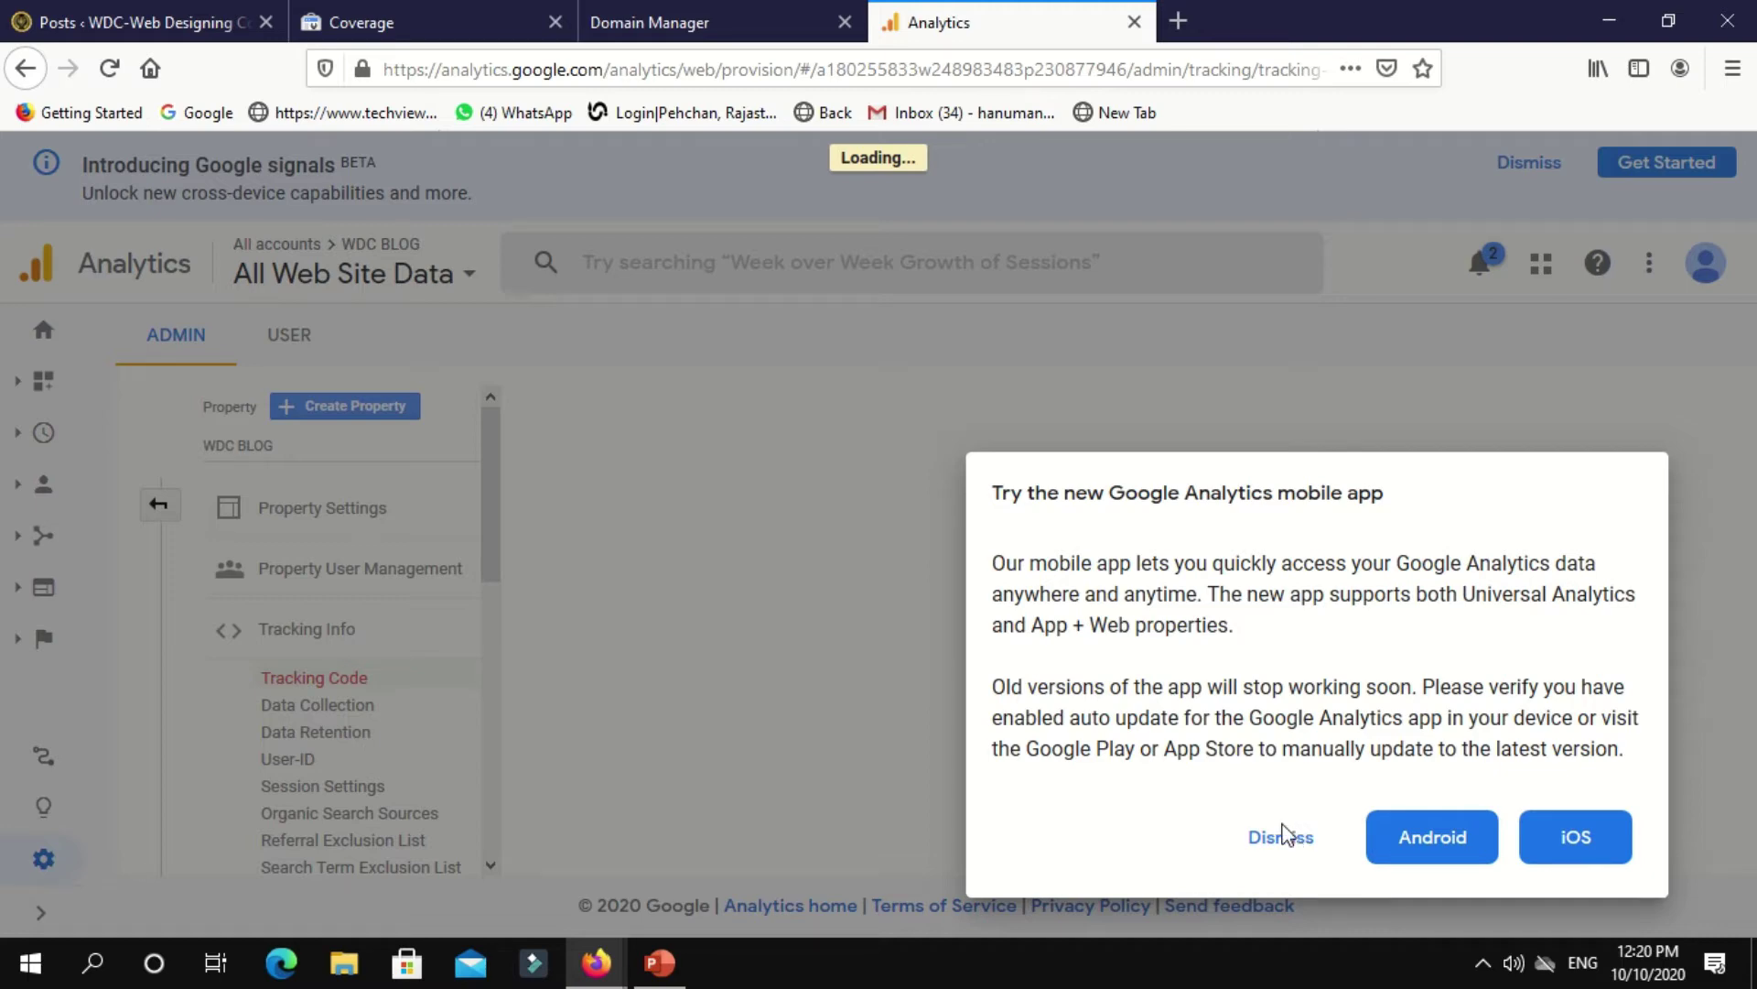
pyautogui.click(1279, 837)
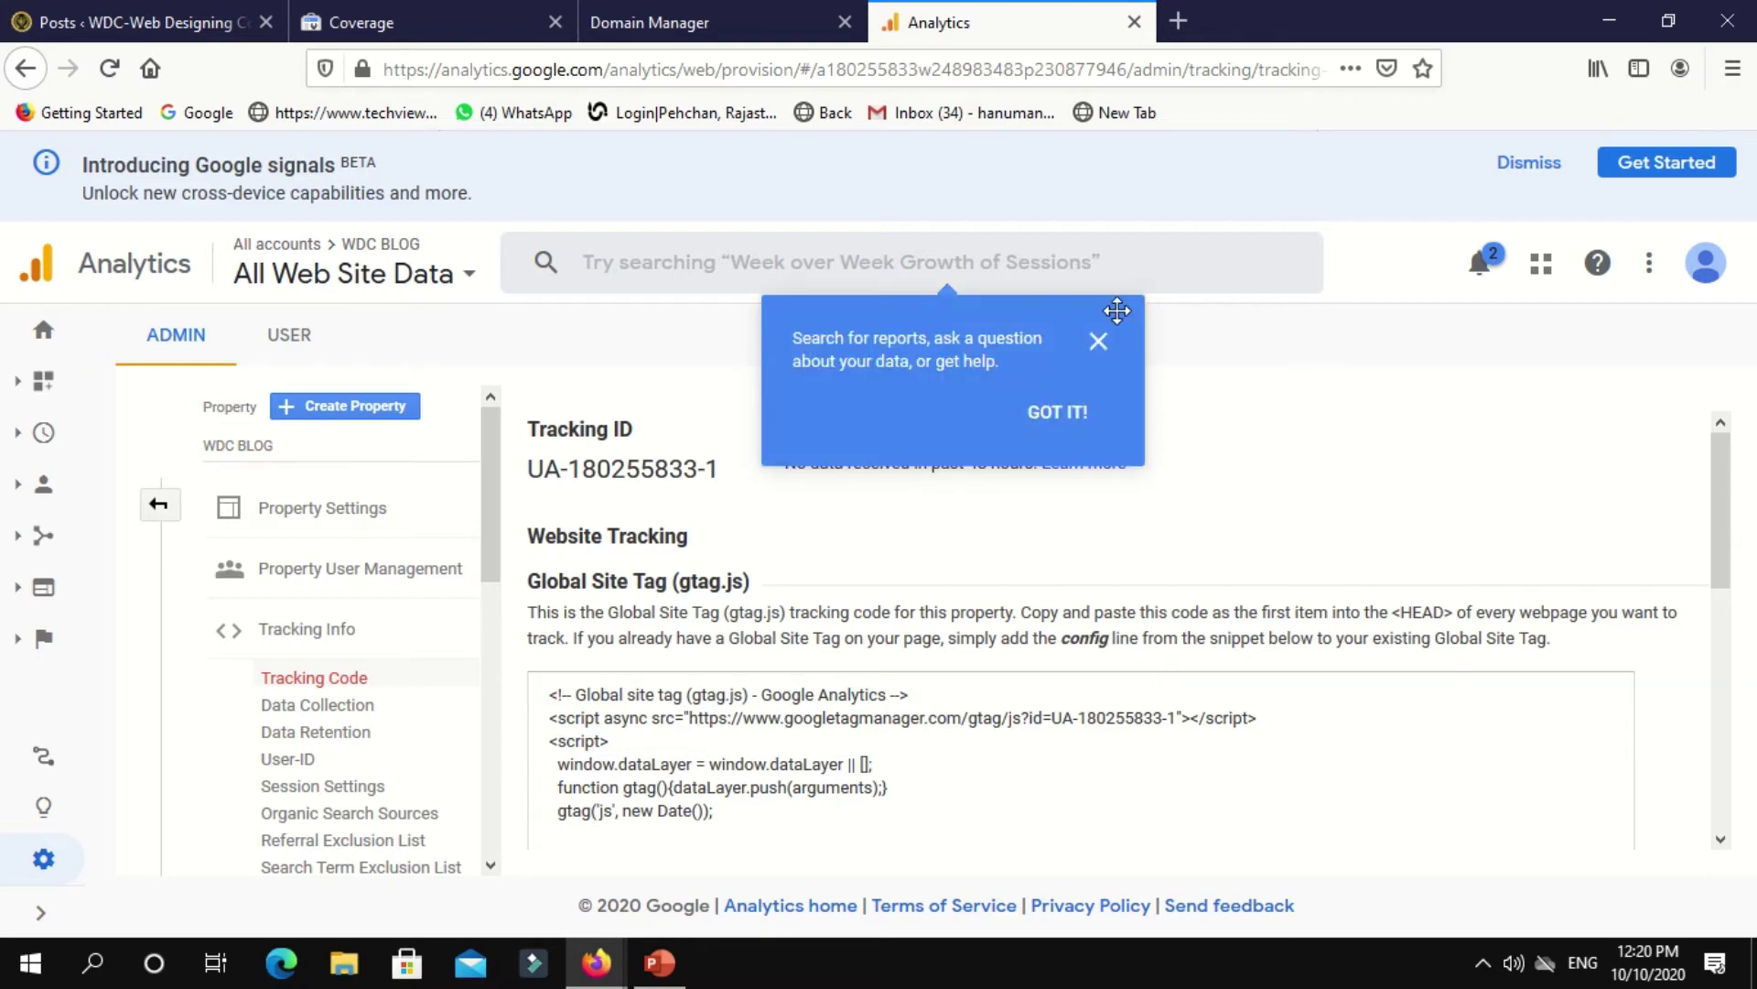
pyautogui.click(1075, 415)
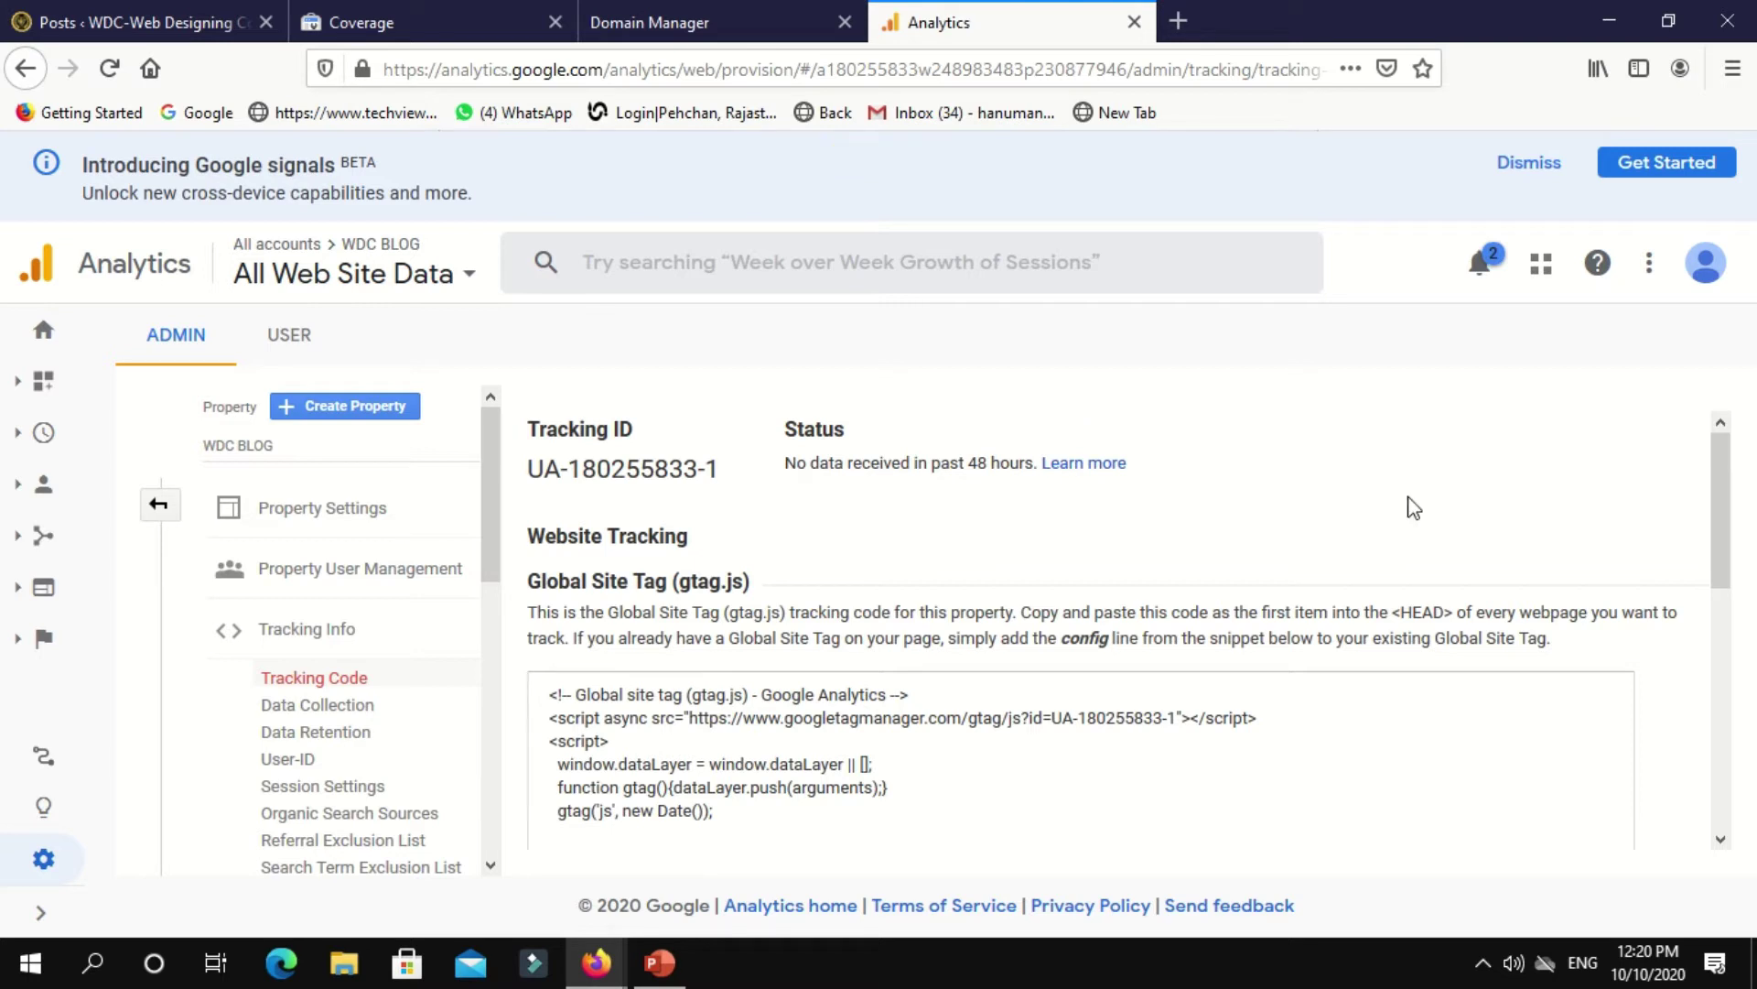
# Highlight the property's Tracking ID and examine the Global Site Tag code for website tracking.
pyautogui.moveTo(756, 483); pyautogui.dragTo(529, 472)
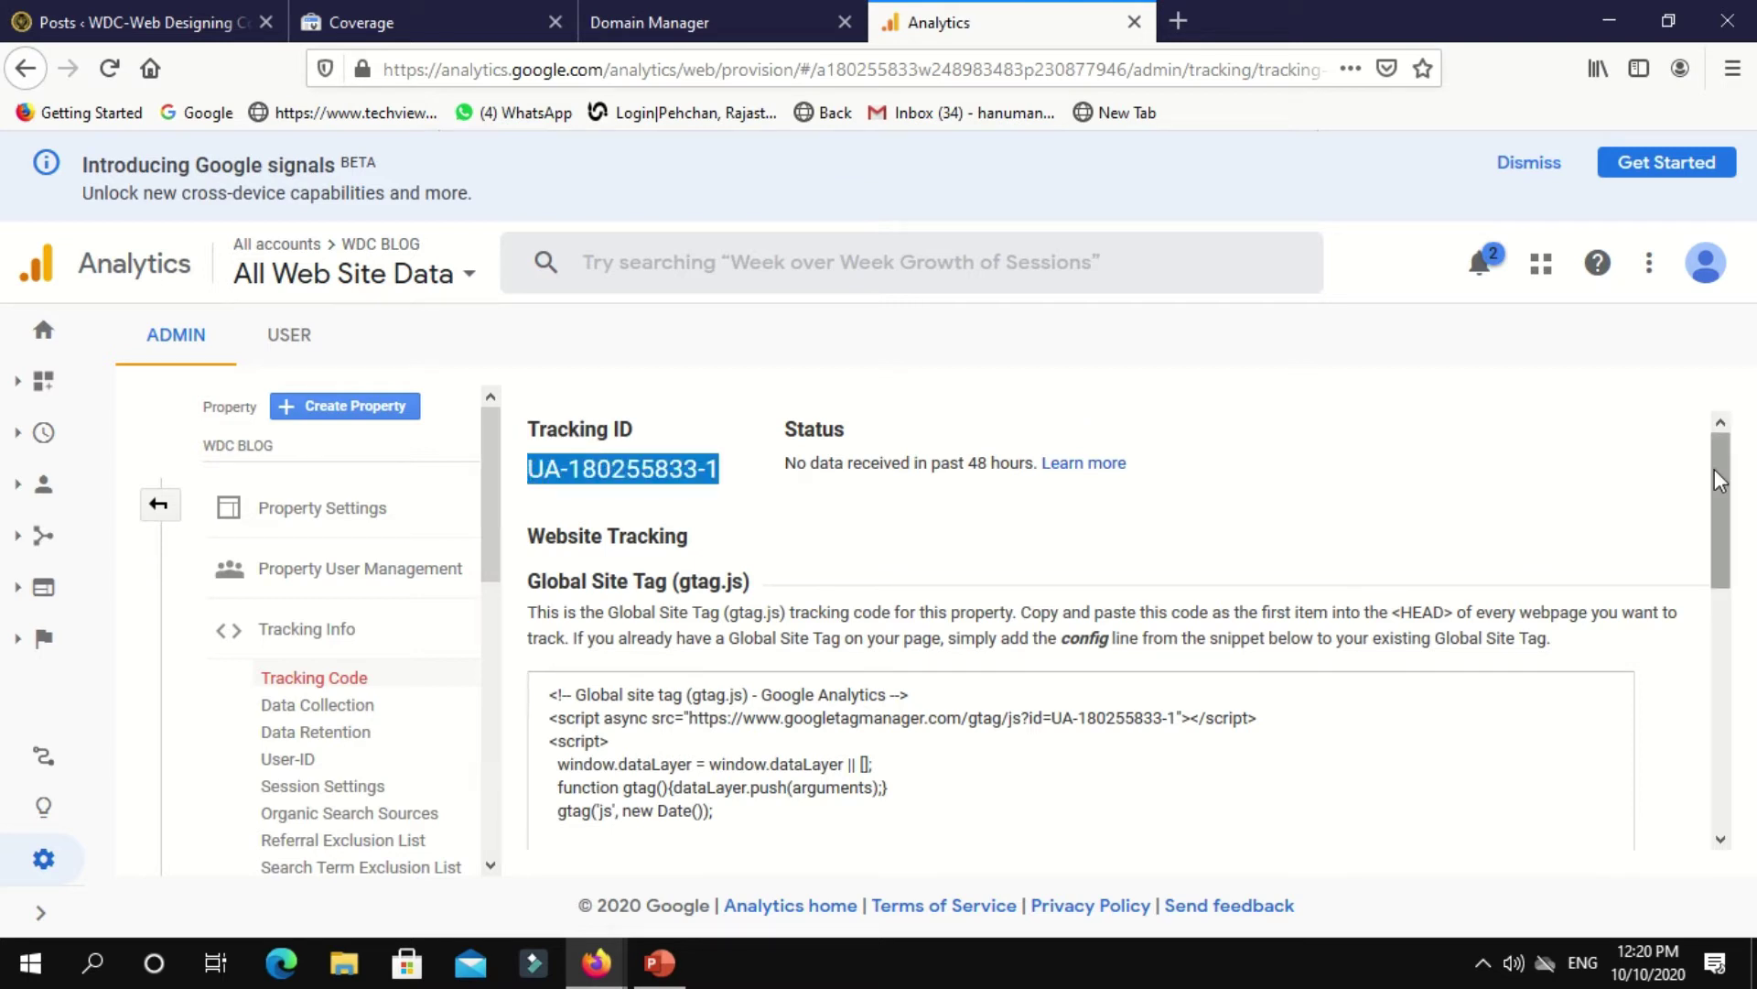
pyautogui.scroll(-2, 1739, 529)
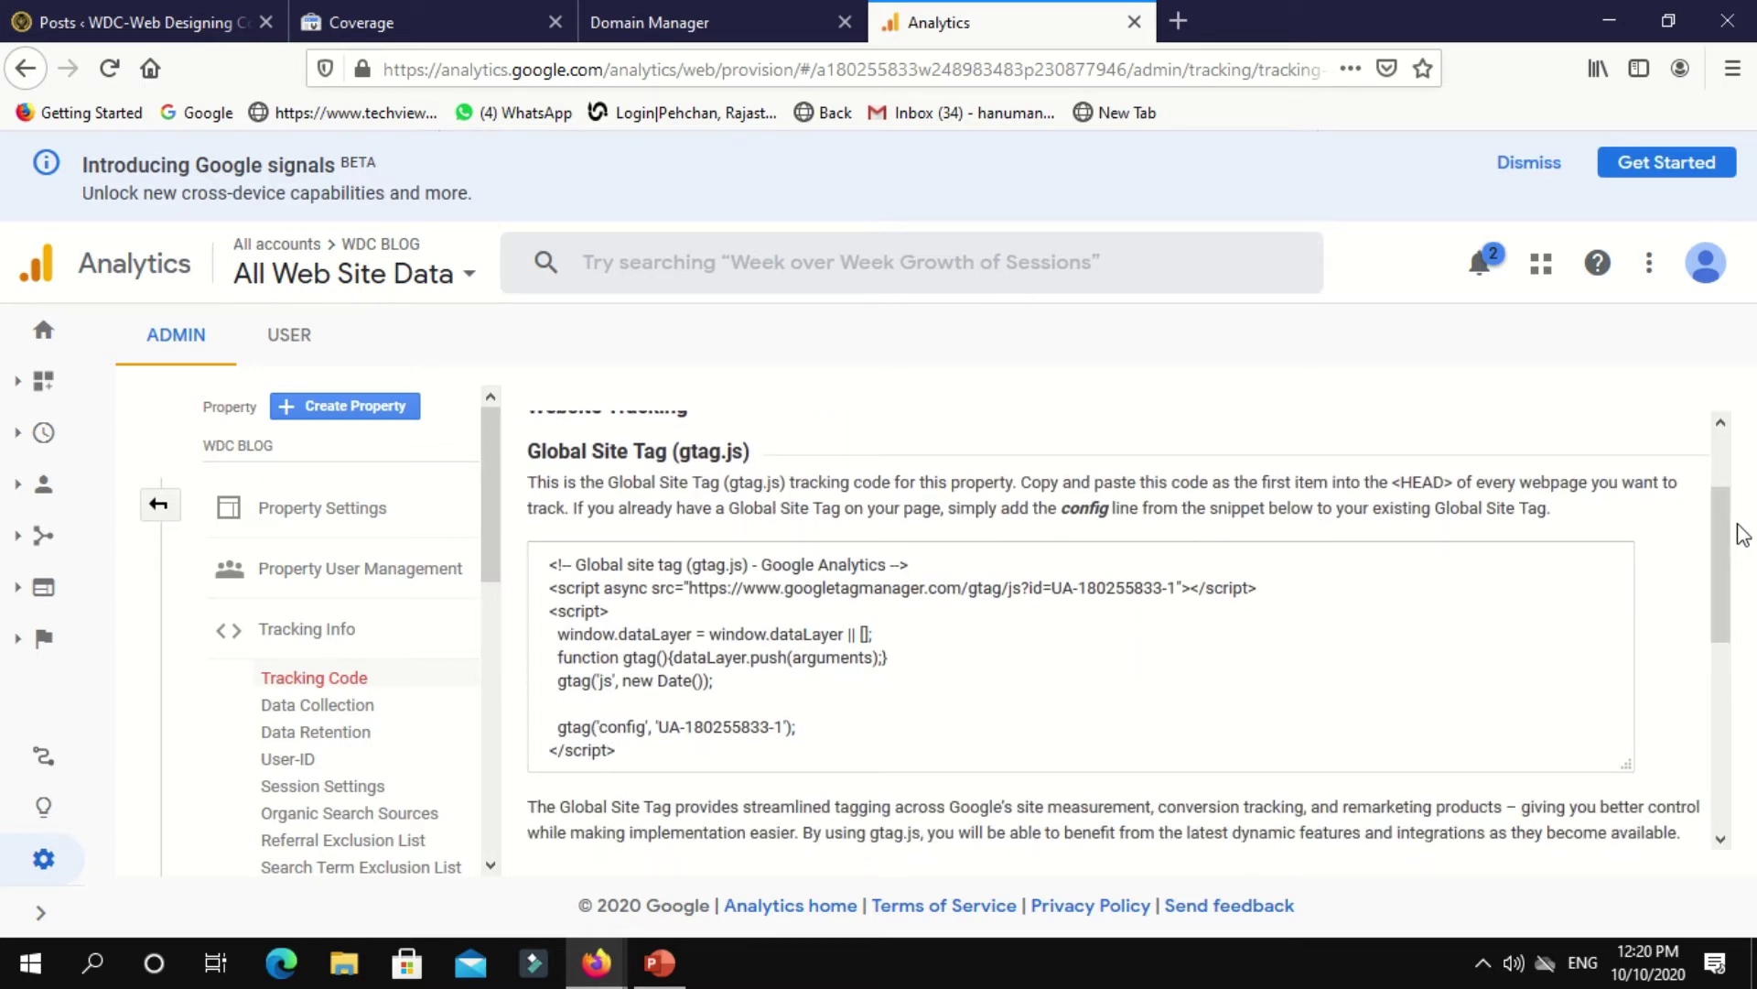
pyautogui.moveTo(1077, 12)
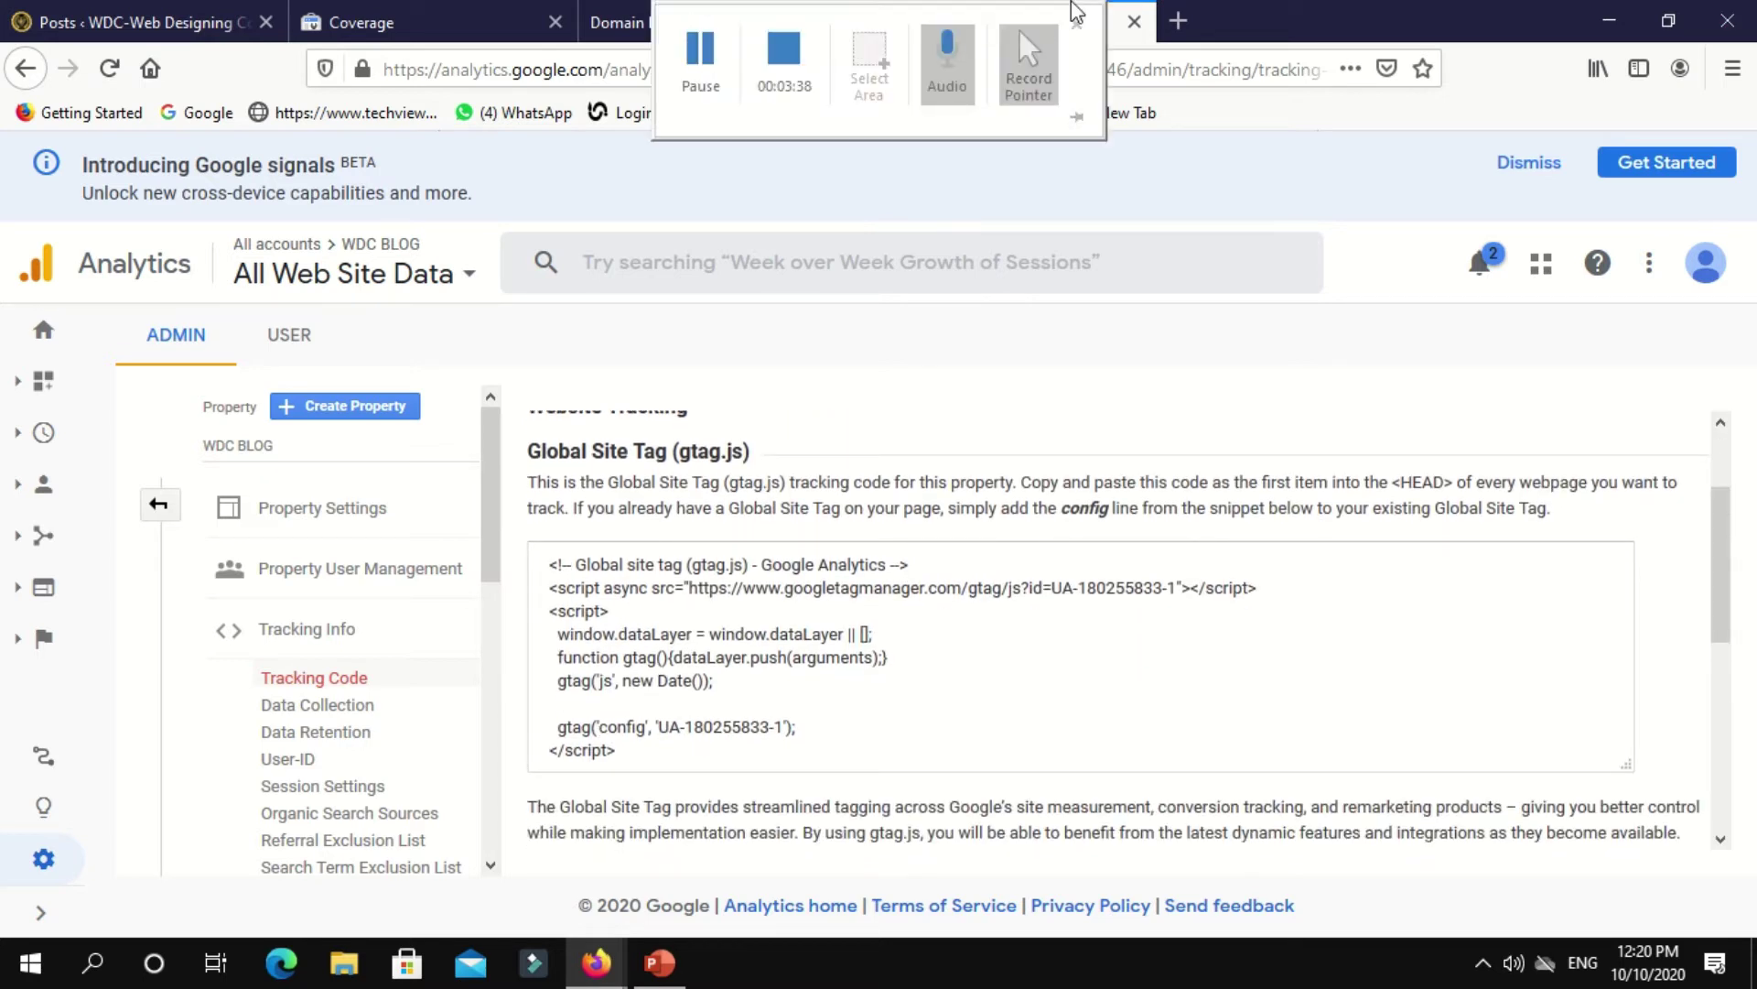
pyautogui.click(716, 56)
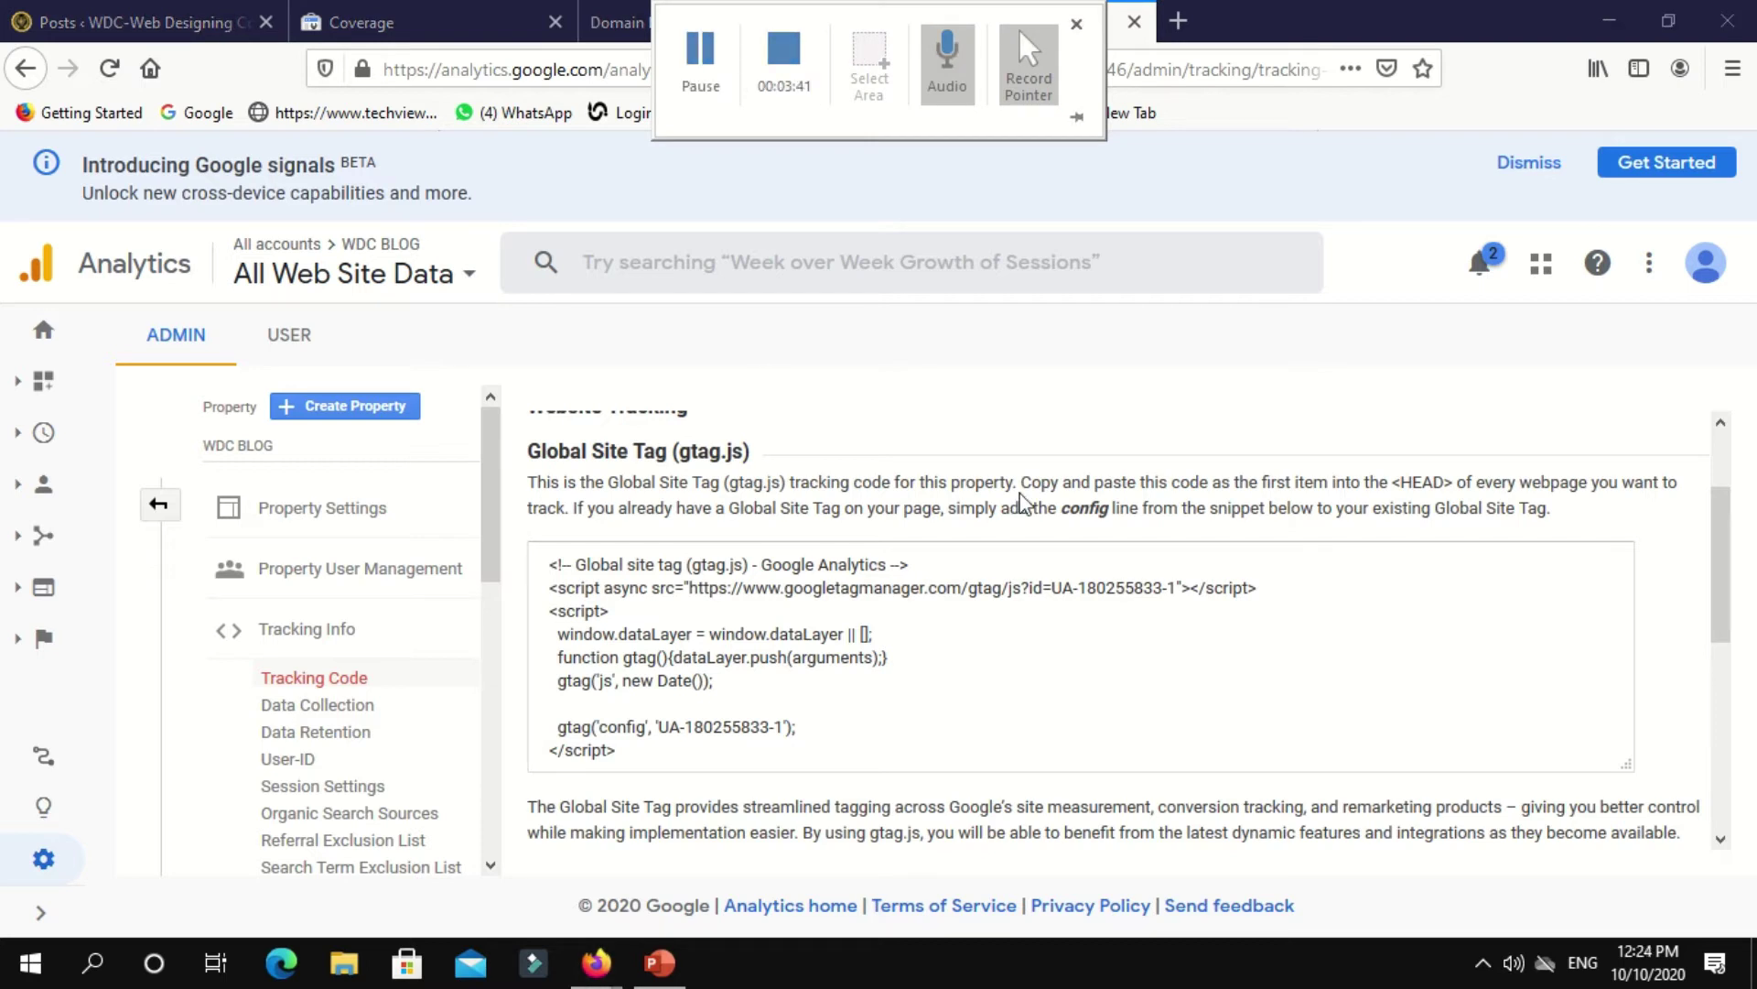
pyautogui.scroll(2, 1726, 473)
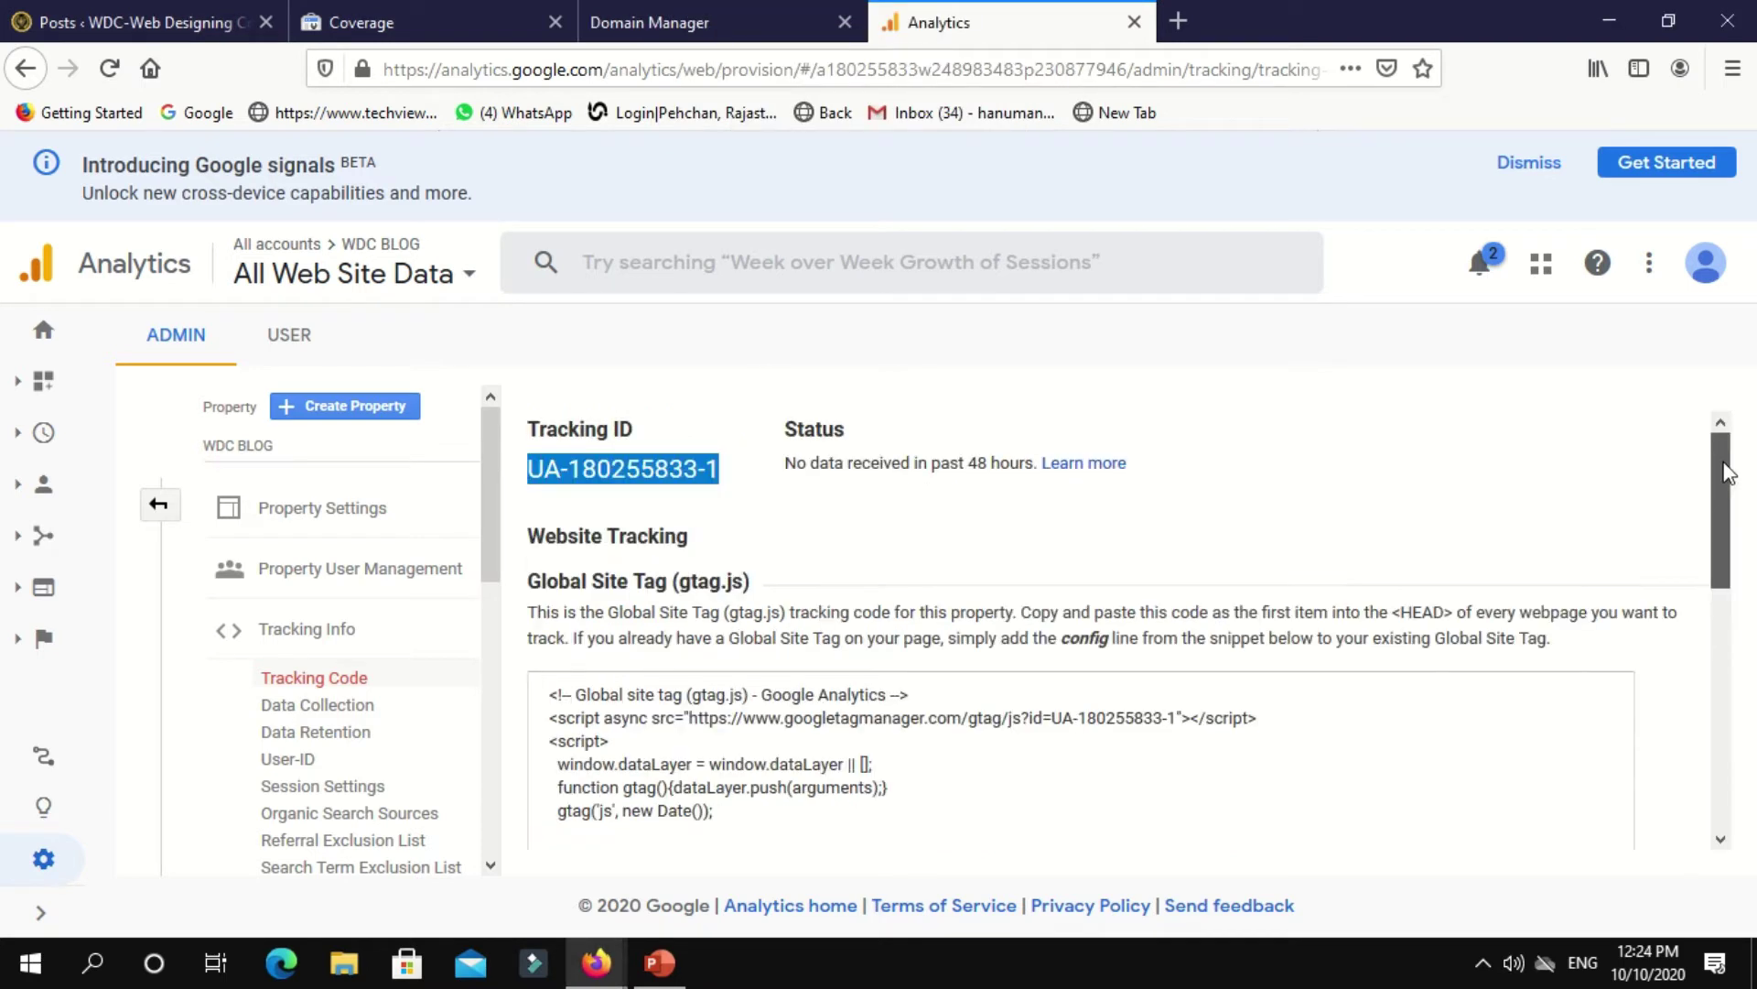
# Copy the entire Global Site Tag (gtag.js) code of the WDC BLOG property.
pyautogui.moveTo(1726, 467); pyautogui.dragTo(1754, 374)
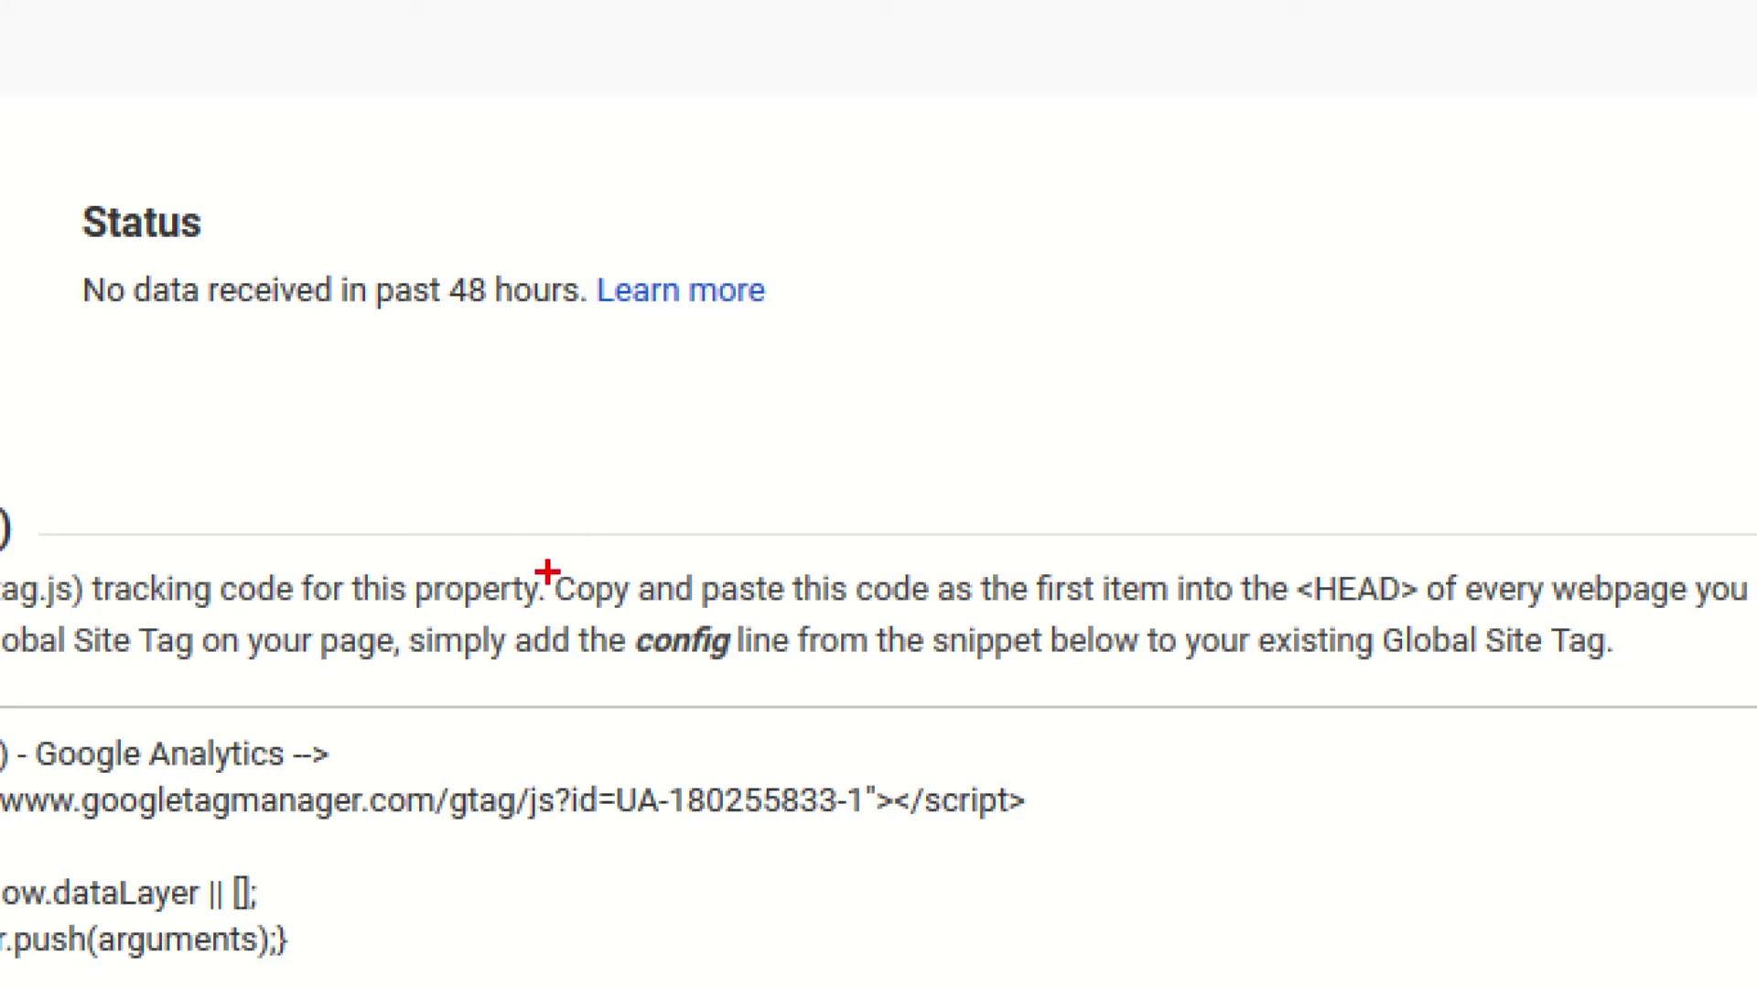
pyautogui.moveTo(547, 570)
pyautogui.mouseDown()
pyautogui.moveTo(708, 638)
pyautogui.moveTo(1016, 606)
pyautogui.moveTo(1318, 632)
pyautogui.moveTo(1730, 611)
pyautogui.mouseUp()
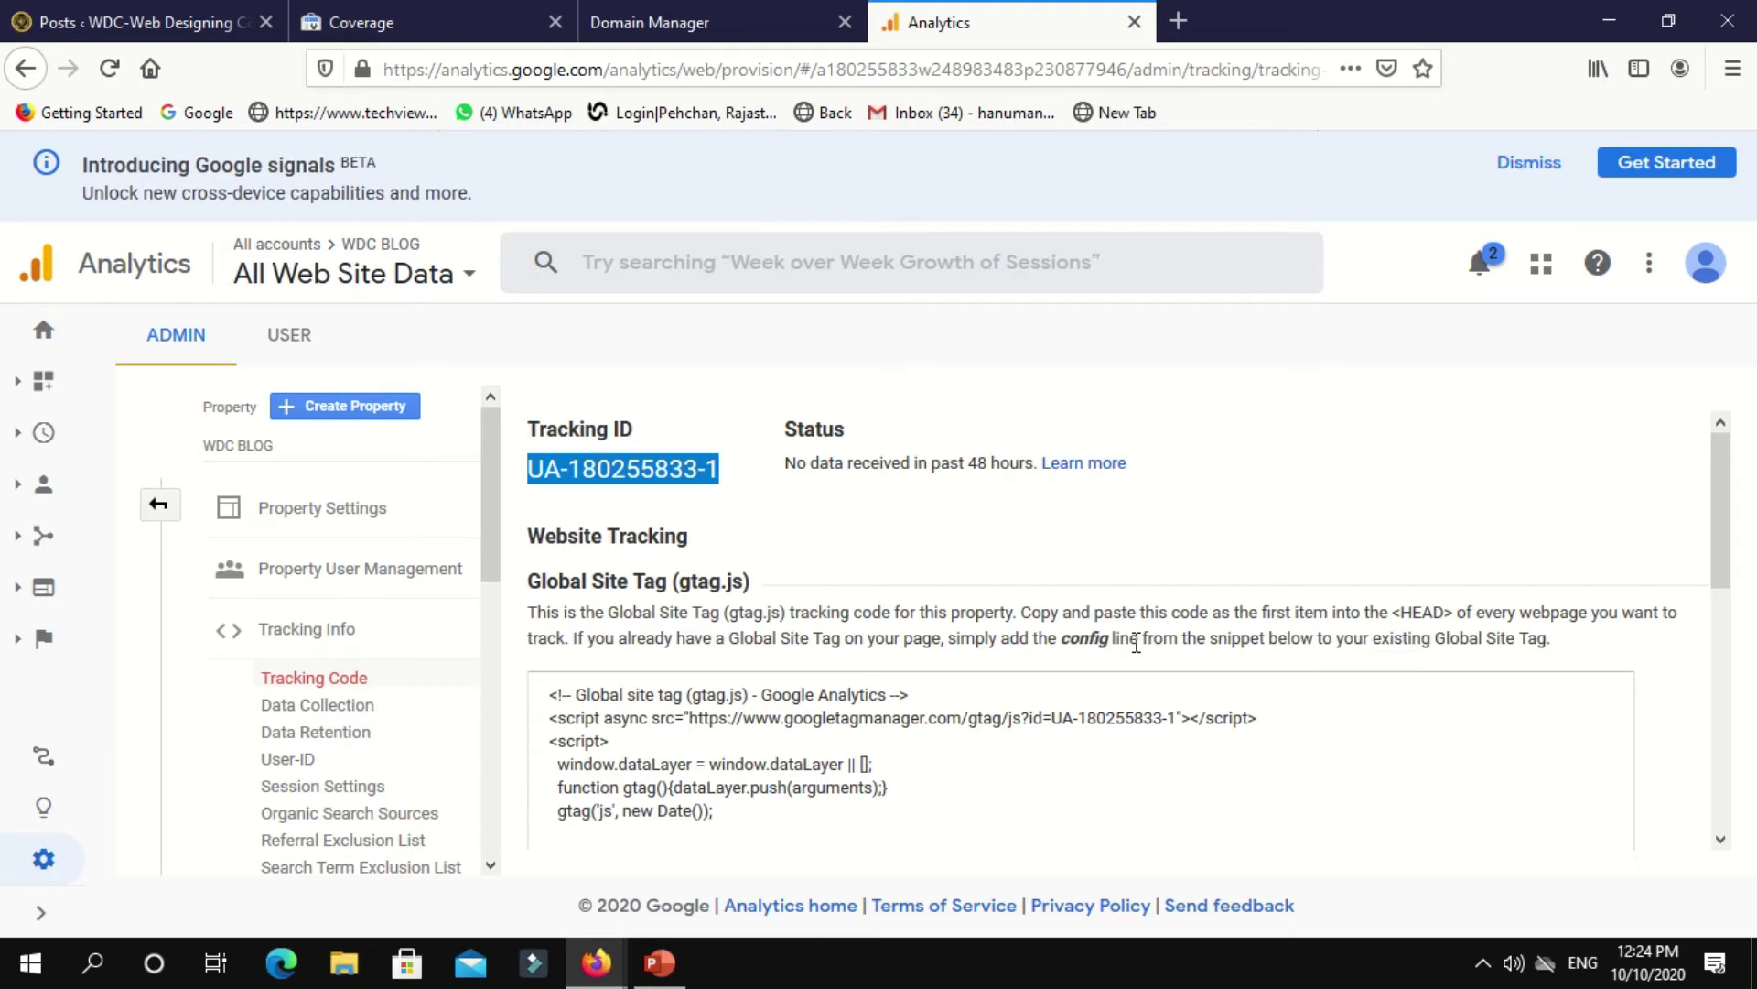
pyautogui.click(749, 860)
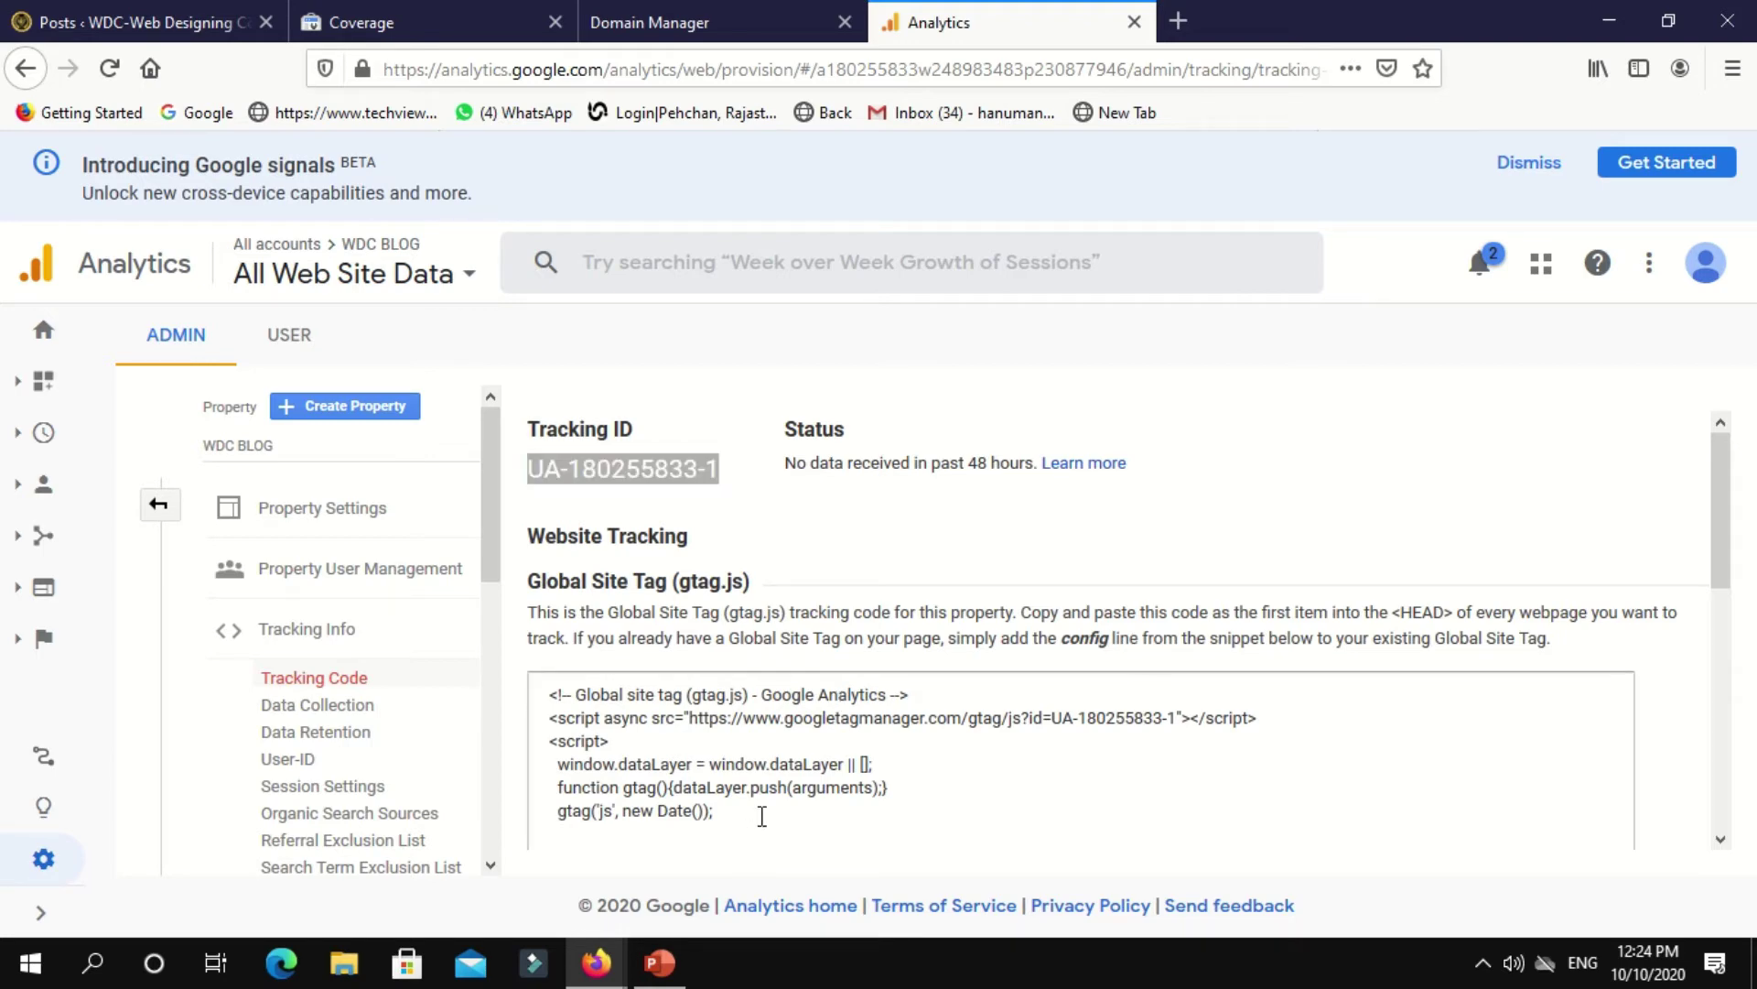
pyautogui.click(783, 801)
pyautogui.hotkey('ctrl', 'c')
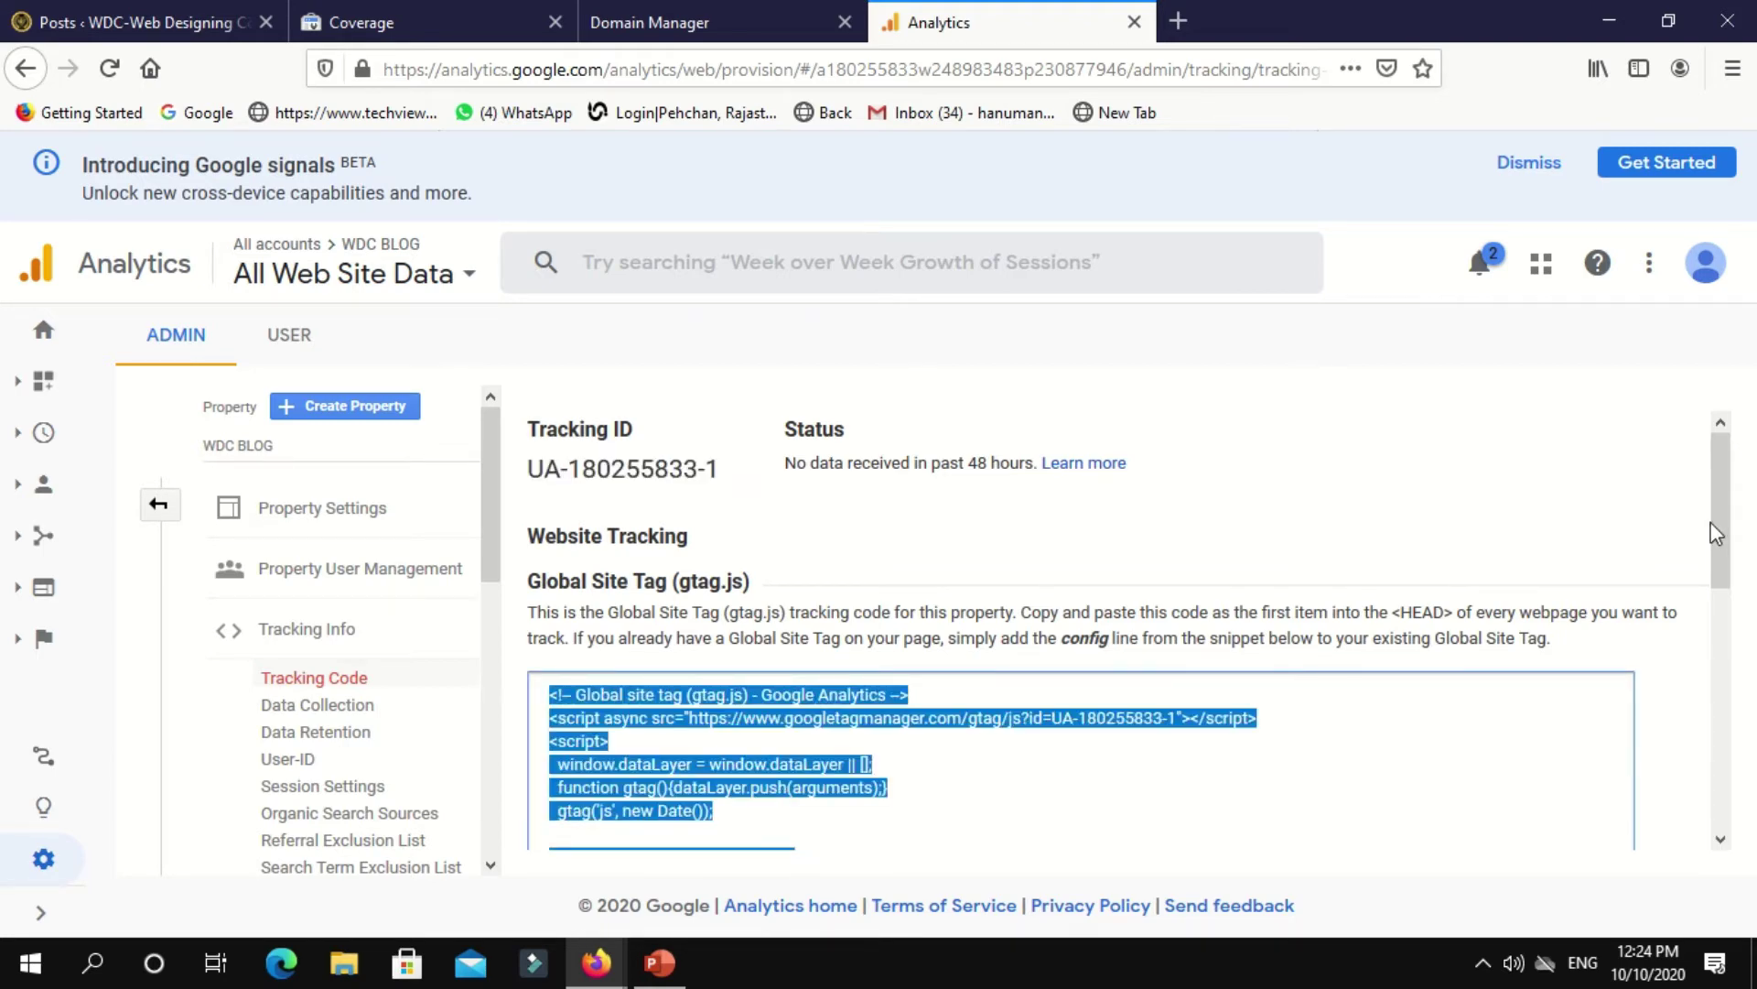
pyautogui.moveTo(1718, 535); pyautogui.dragTo(1733, 611)
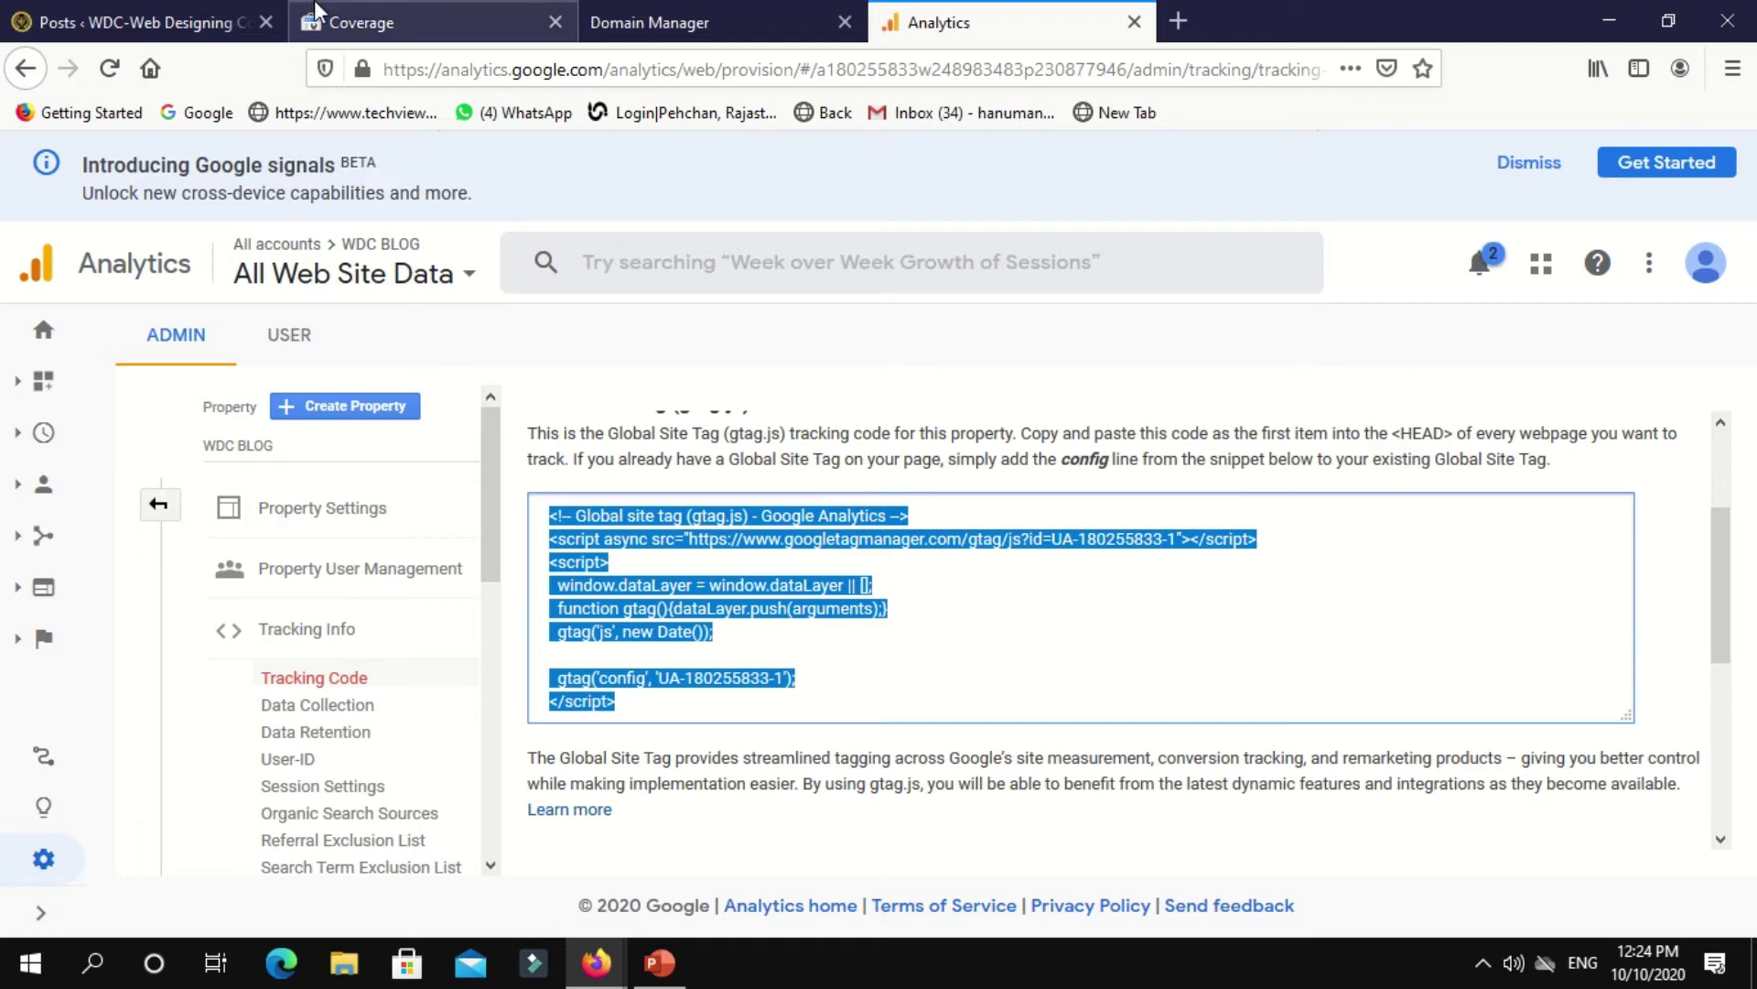
# Switch to the blog's WordPress admin and search the plugins available to add for "insert header and footer".
pyautogui.click(55, 28)
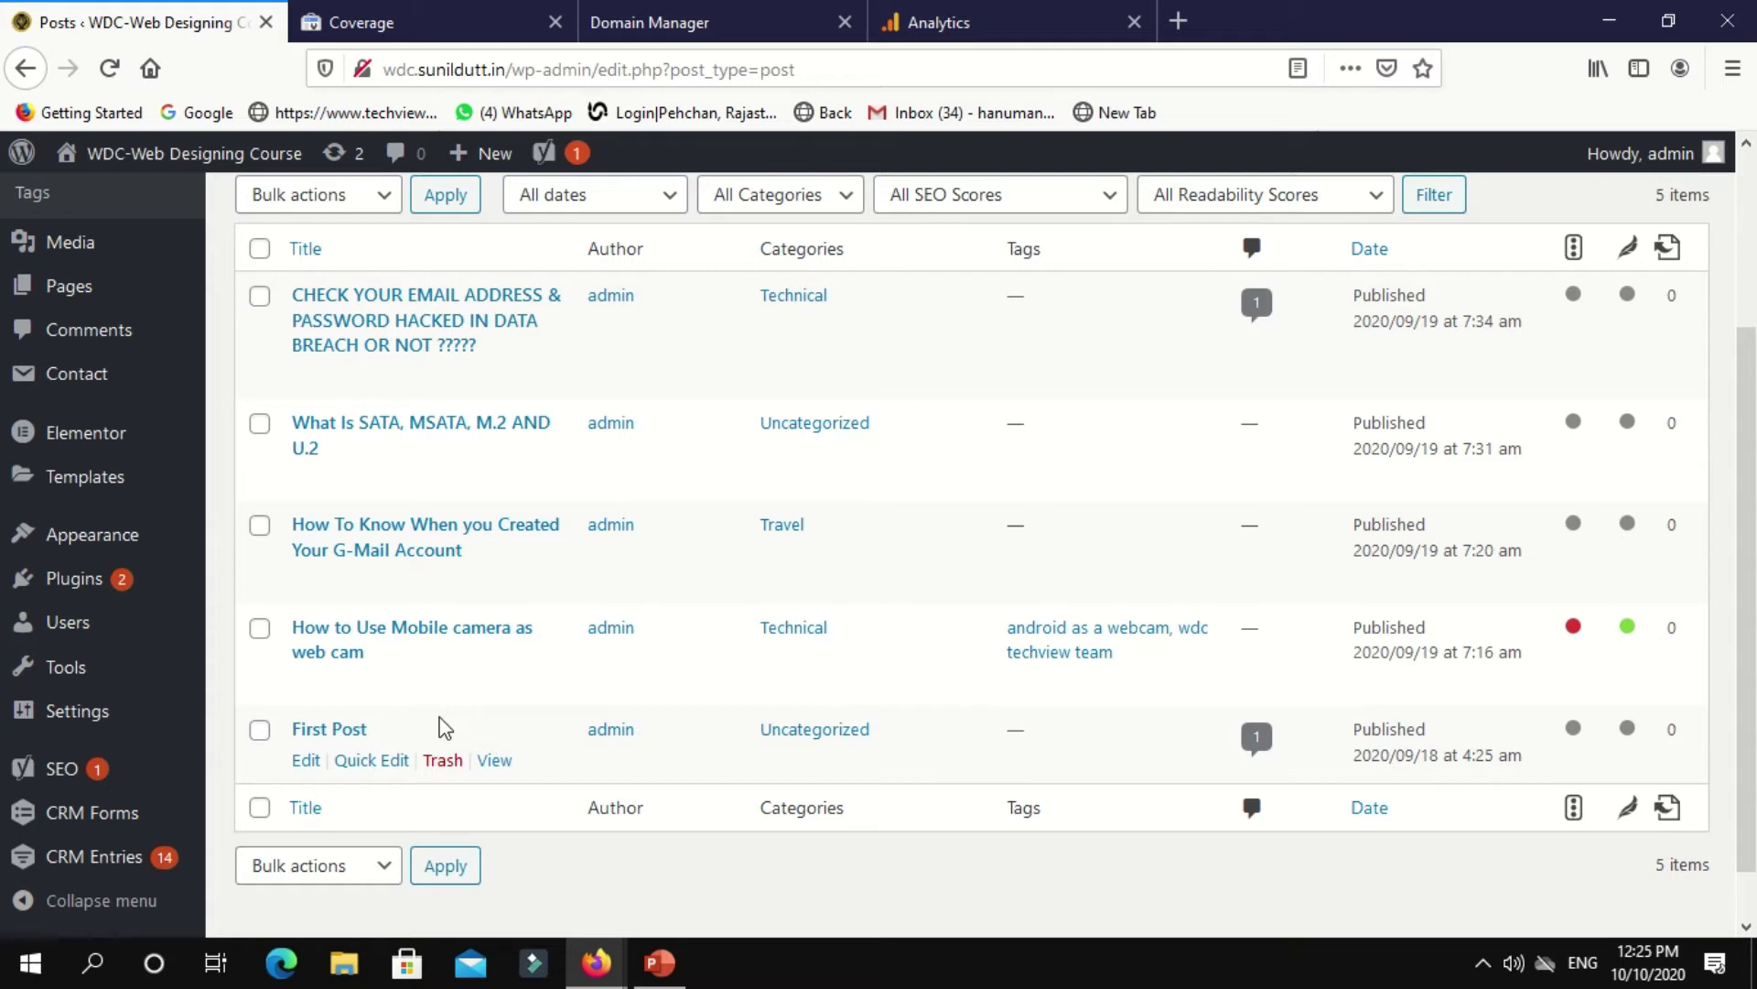
pyautogui.click(117, 595)
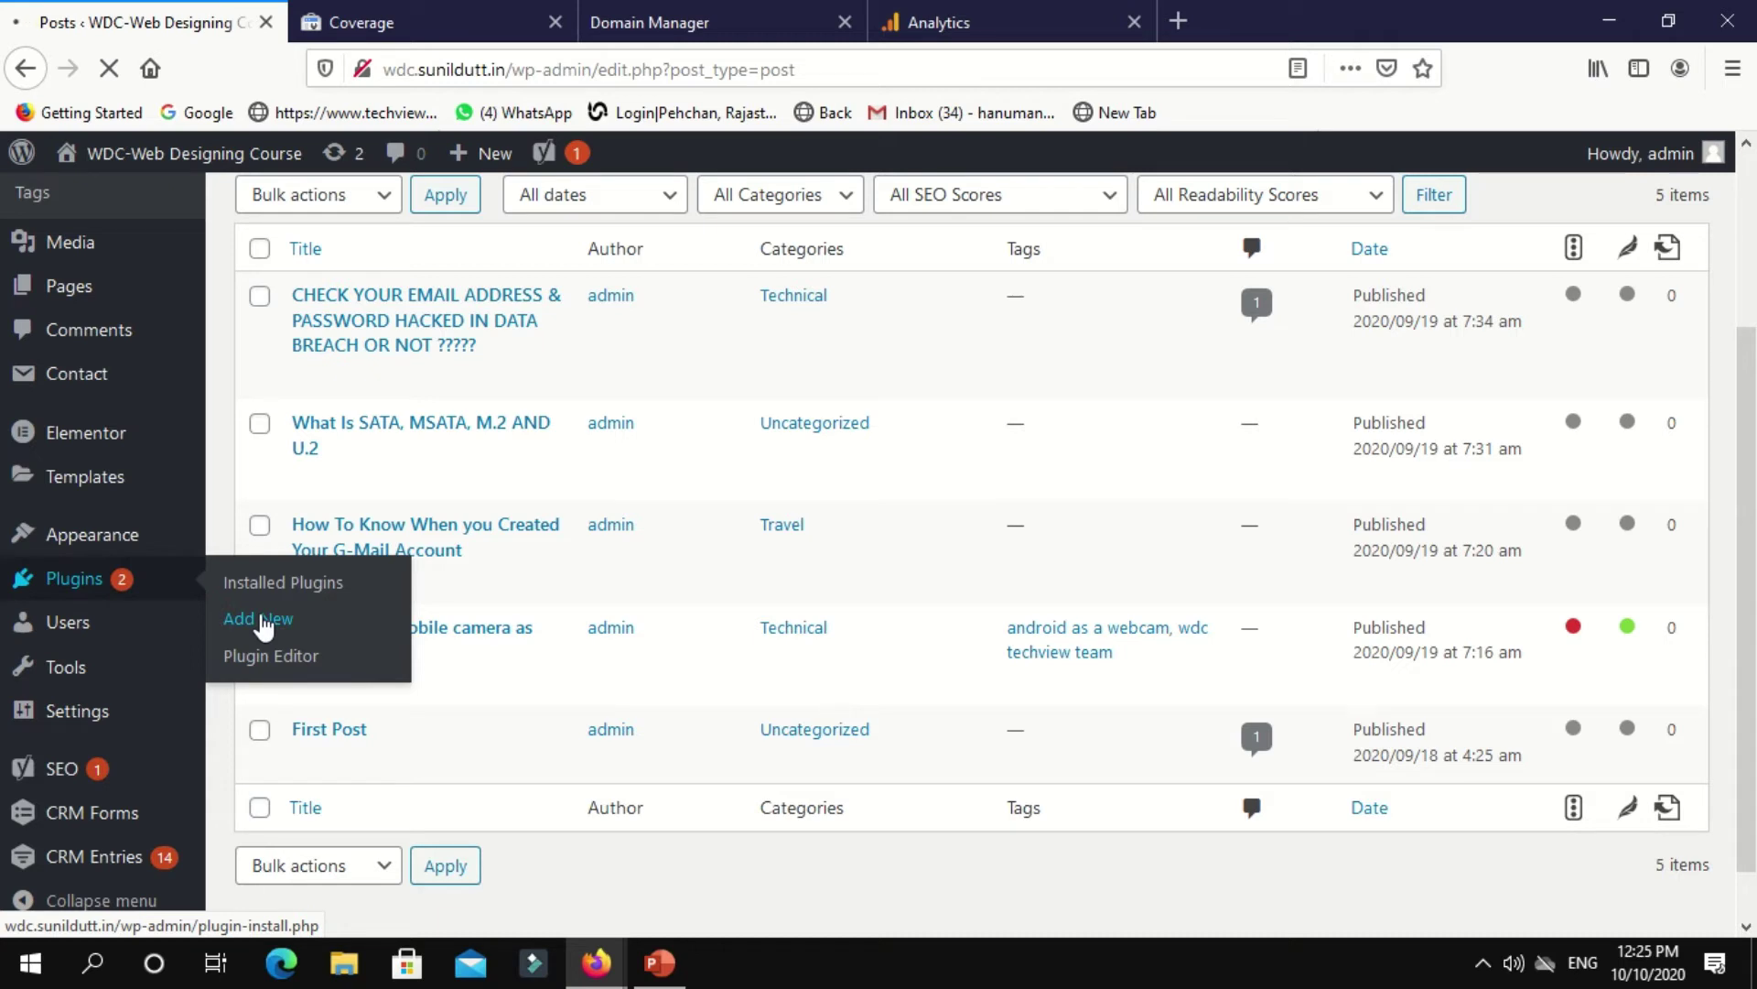
pyautogui.click(263, 626)
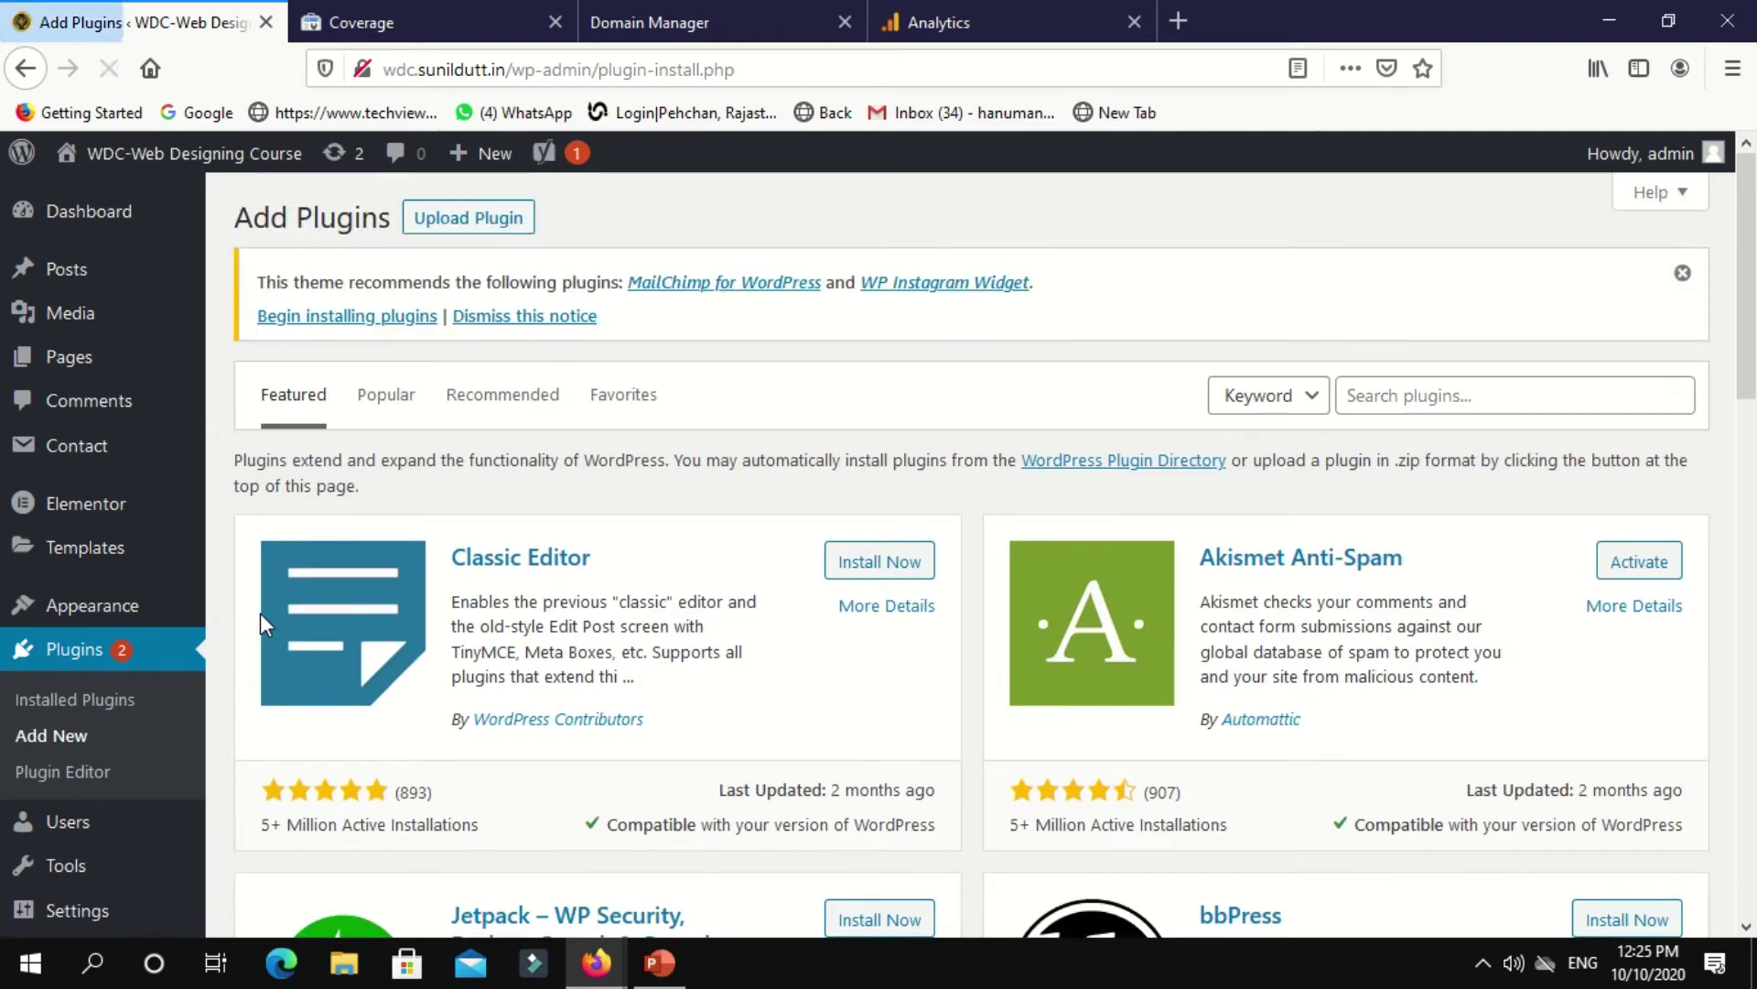
pyautogui.click(1424, 403)
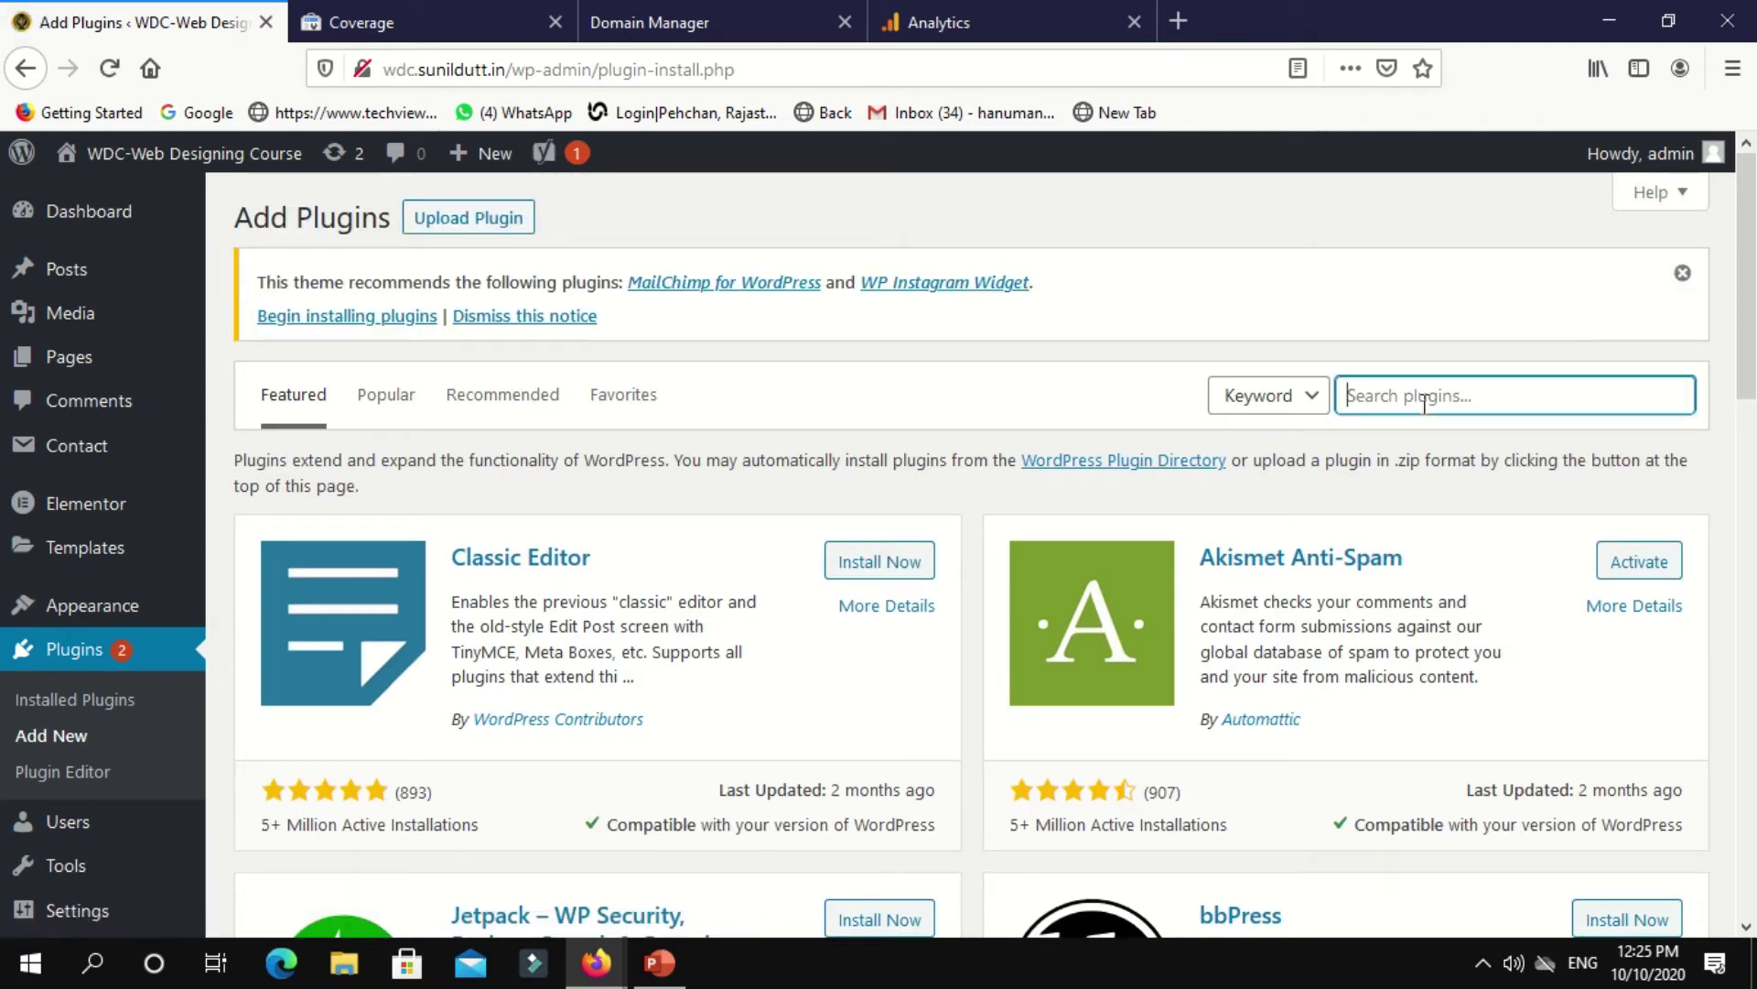
pyautogui.write('insert')
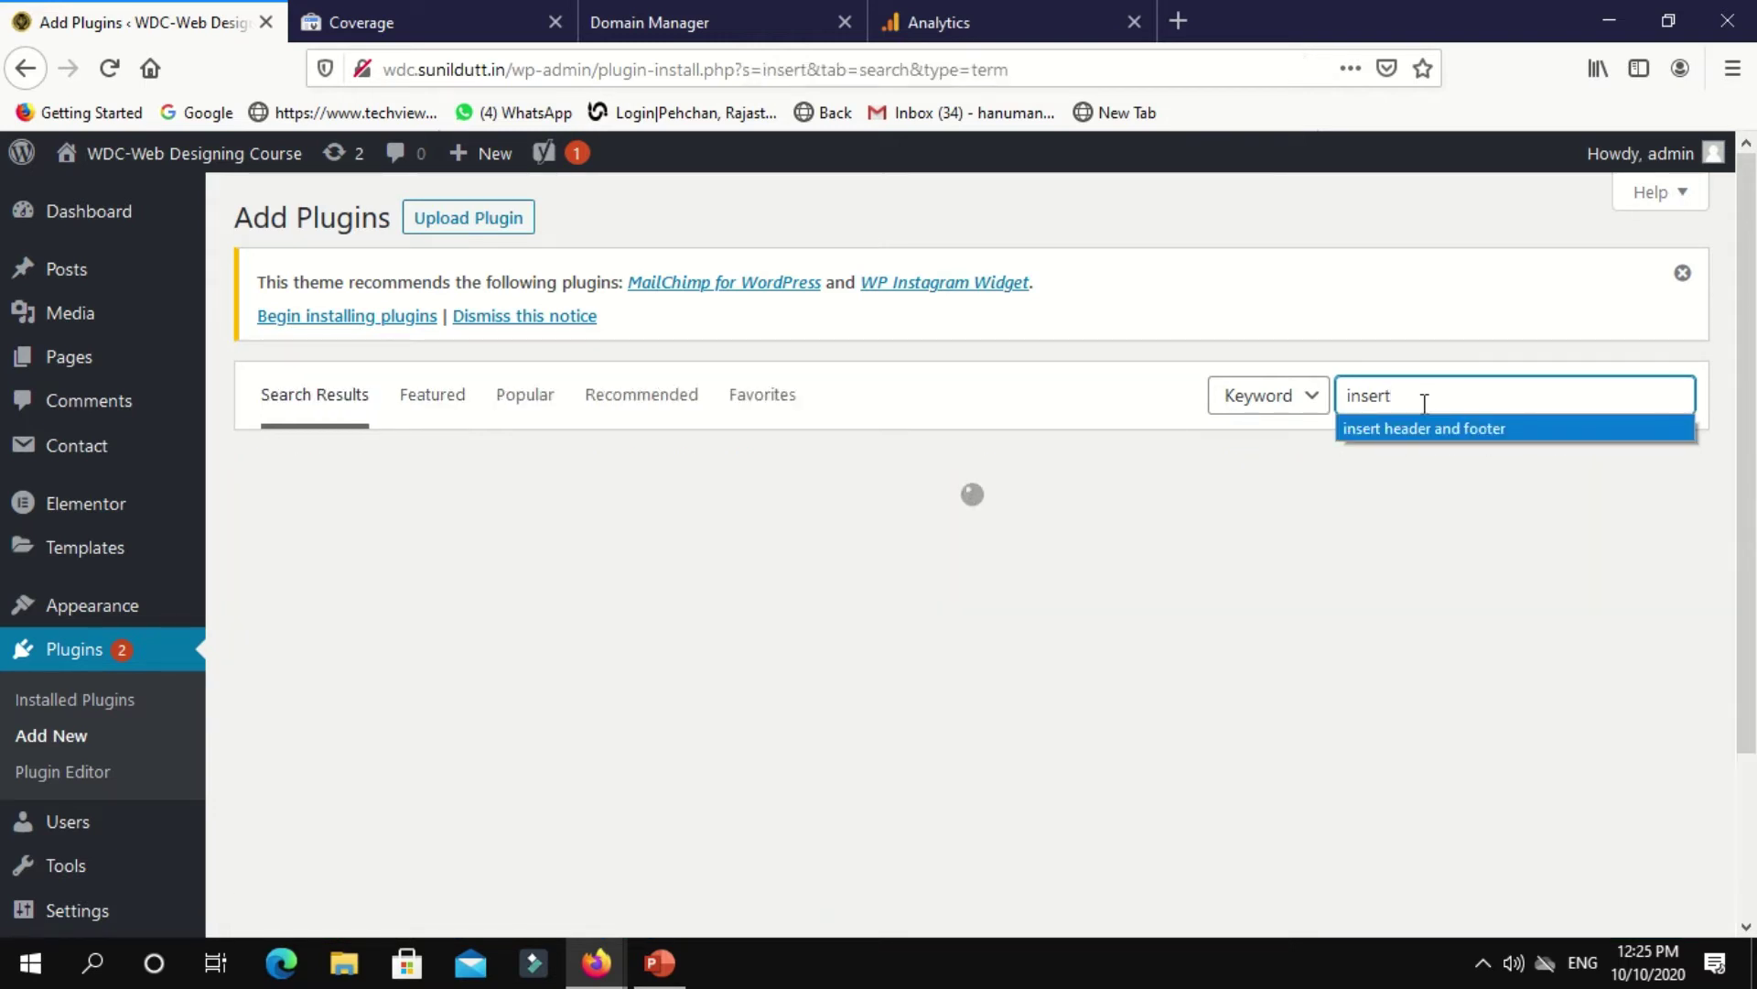
pyautogui.click(1425, 429)
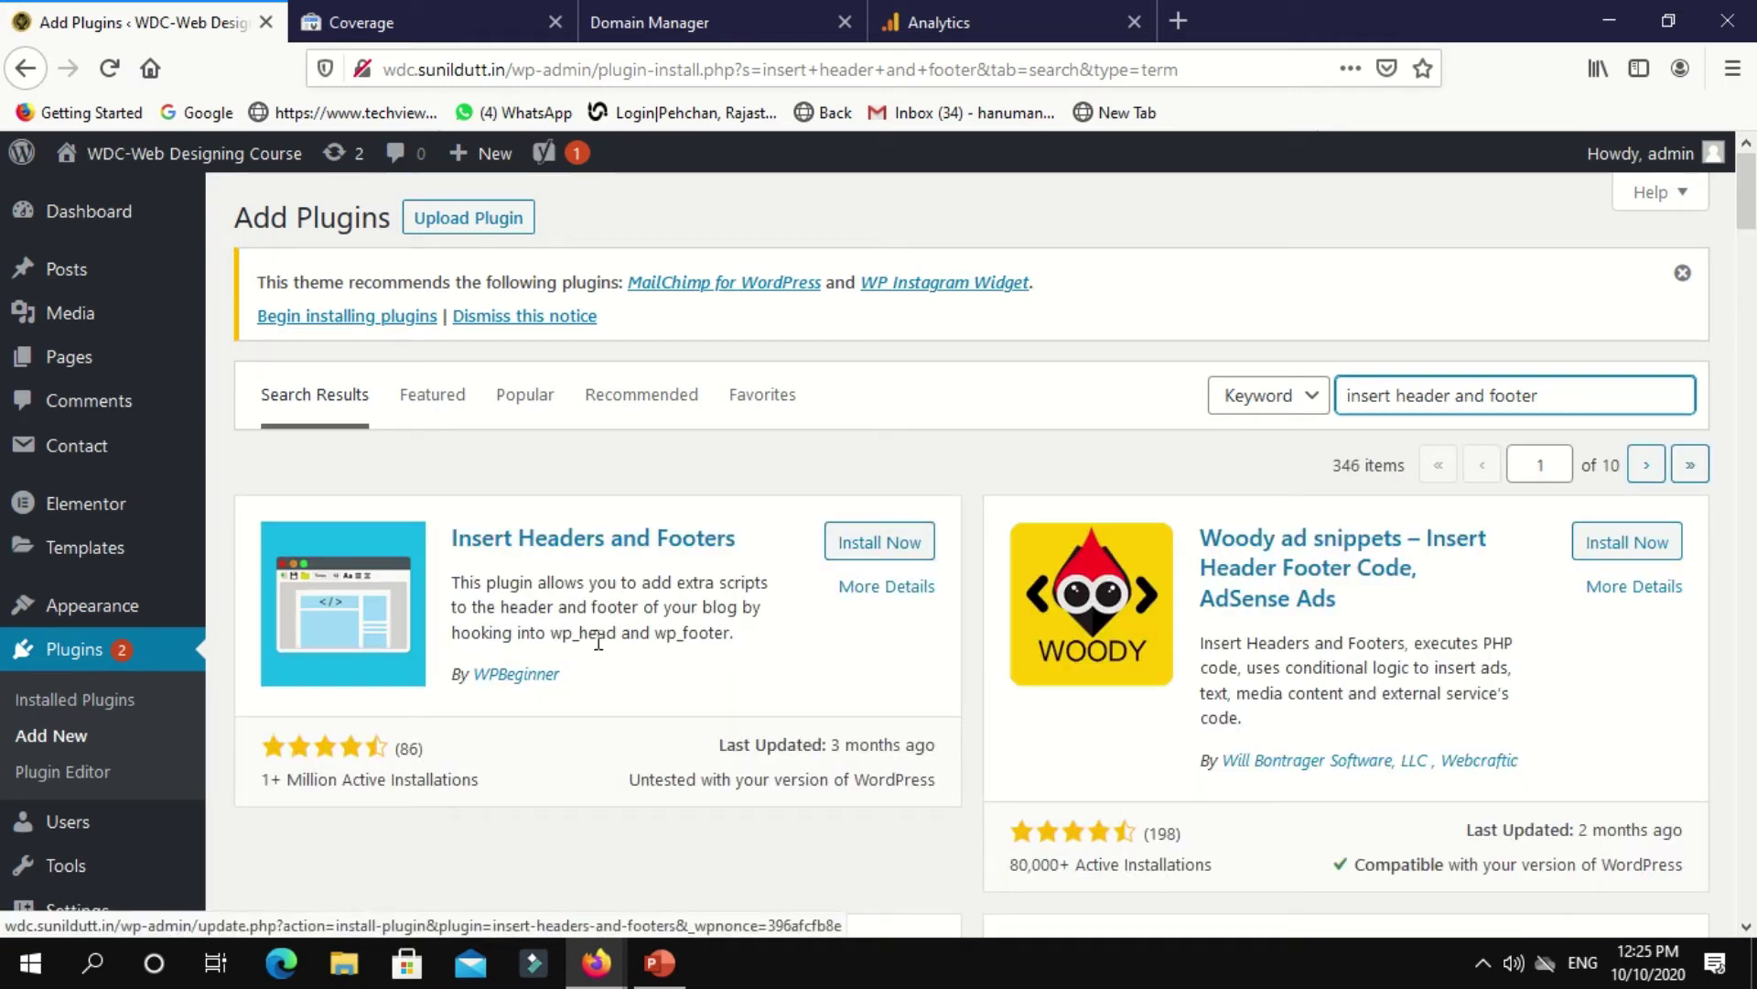
# Install and activate the Insert Headers and Footers plugin by WPBeginner, and find it among the installed plugins.
pyautogui.click(895, 544)
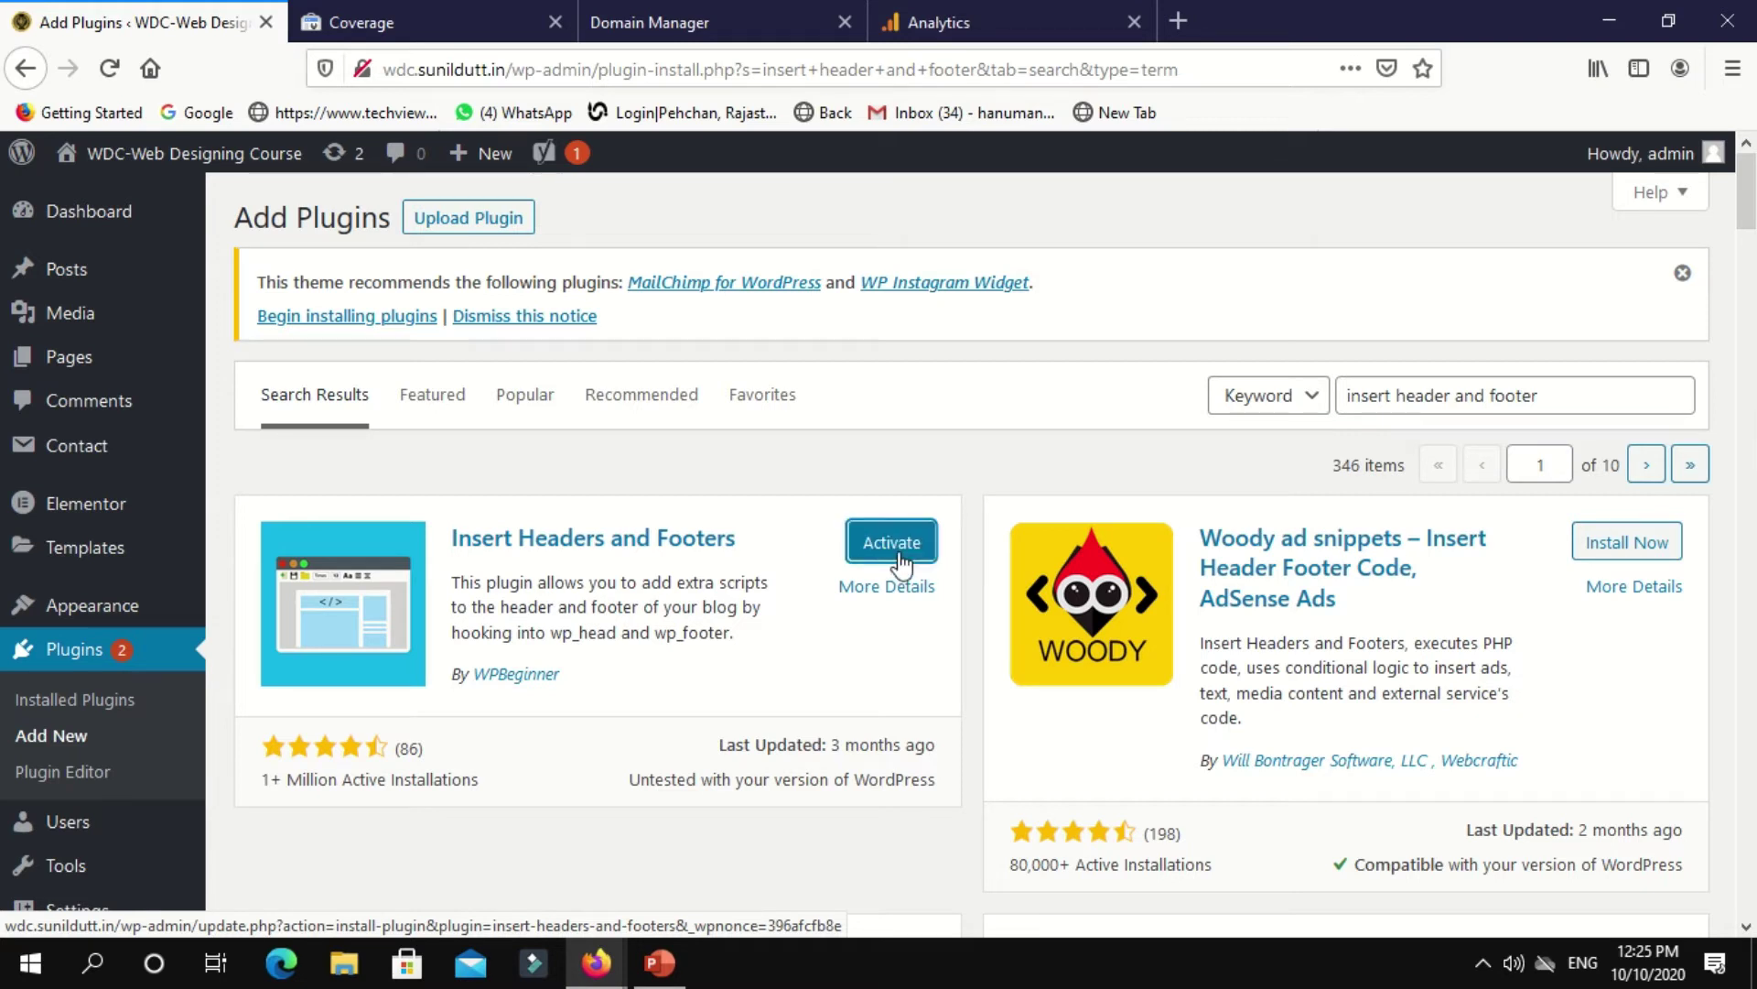
pyautogui.click(892, 543)
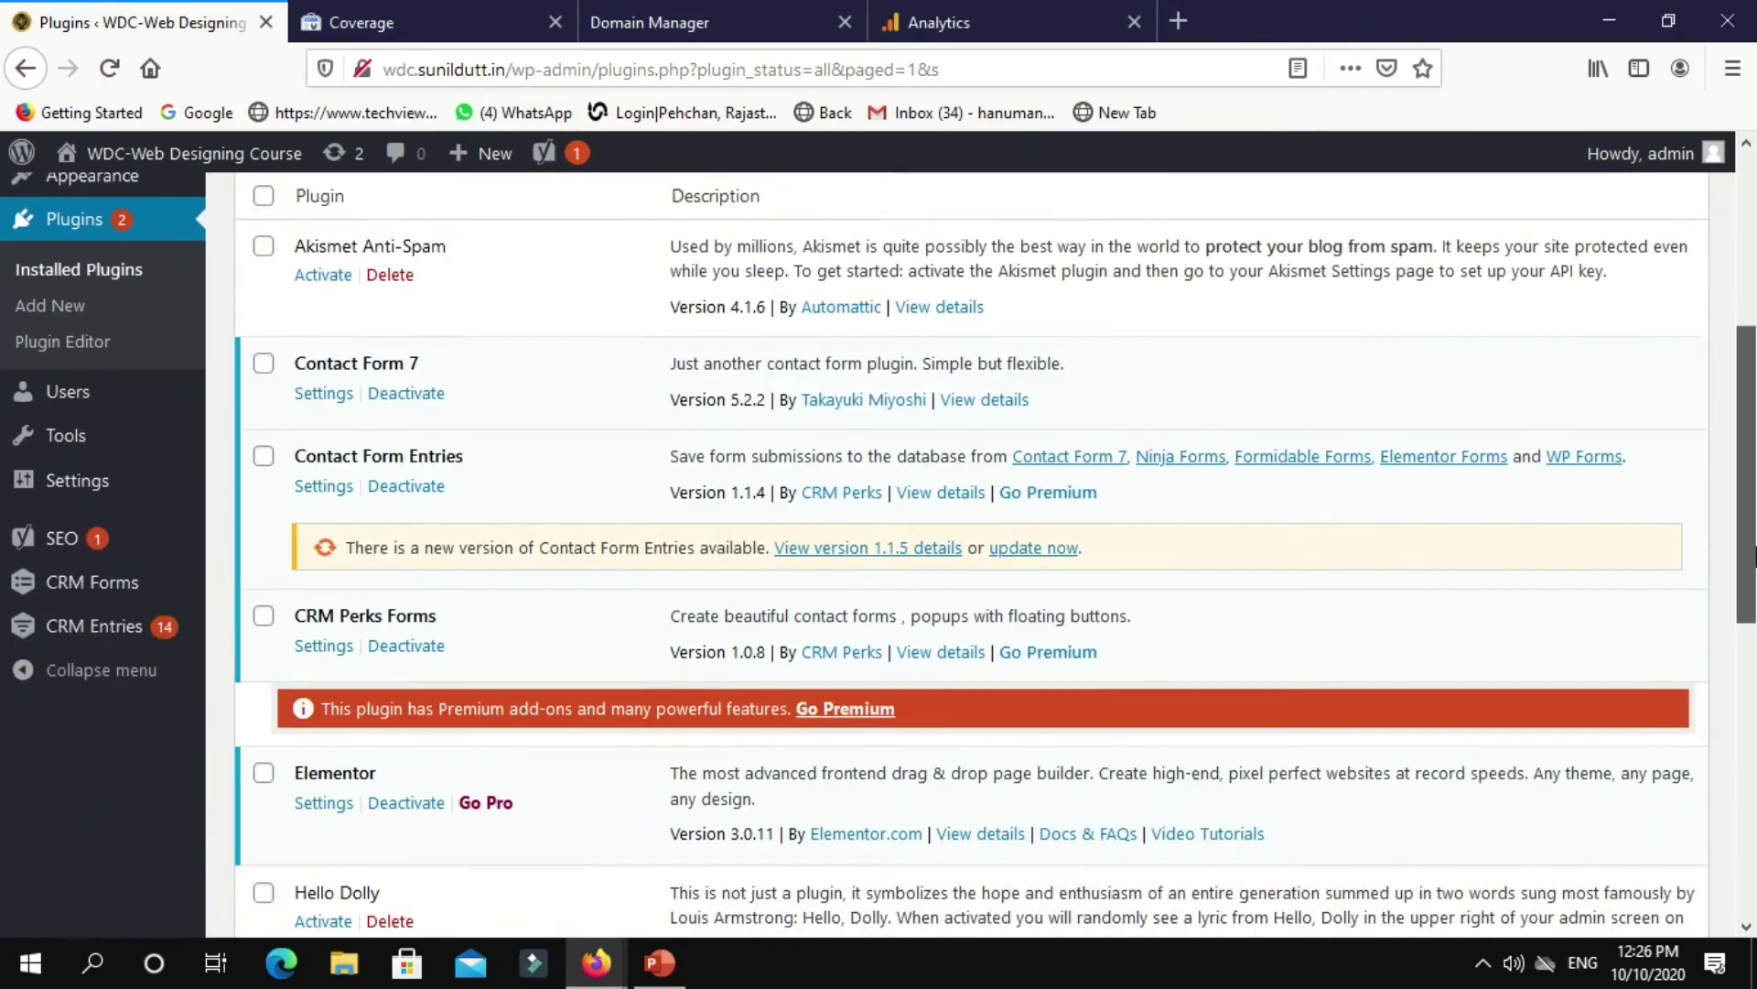
pyautogui.moveTo(1747, 389); pyautogui.dragTo(1750, 569)
pyautogui.moveTo(1752, 631); pyautogui.dragTo(1752, 708)
# Open the Insert Headers and Footers settings and paste the copied Global Site Tag code into Scripts in Header.
pyautogui.moveTo(57, 785)
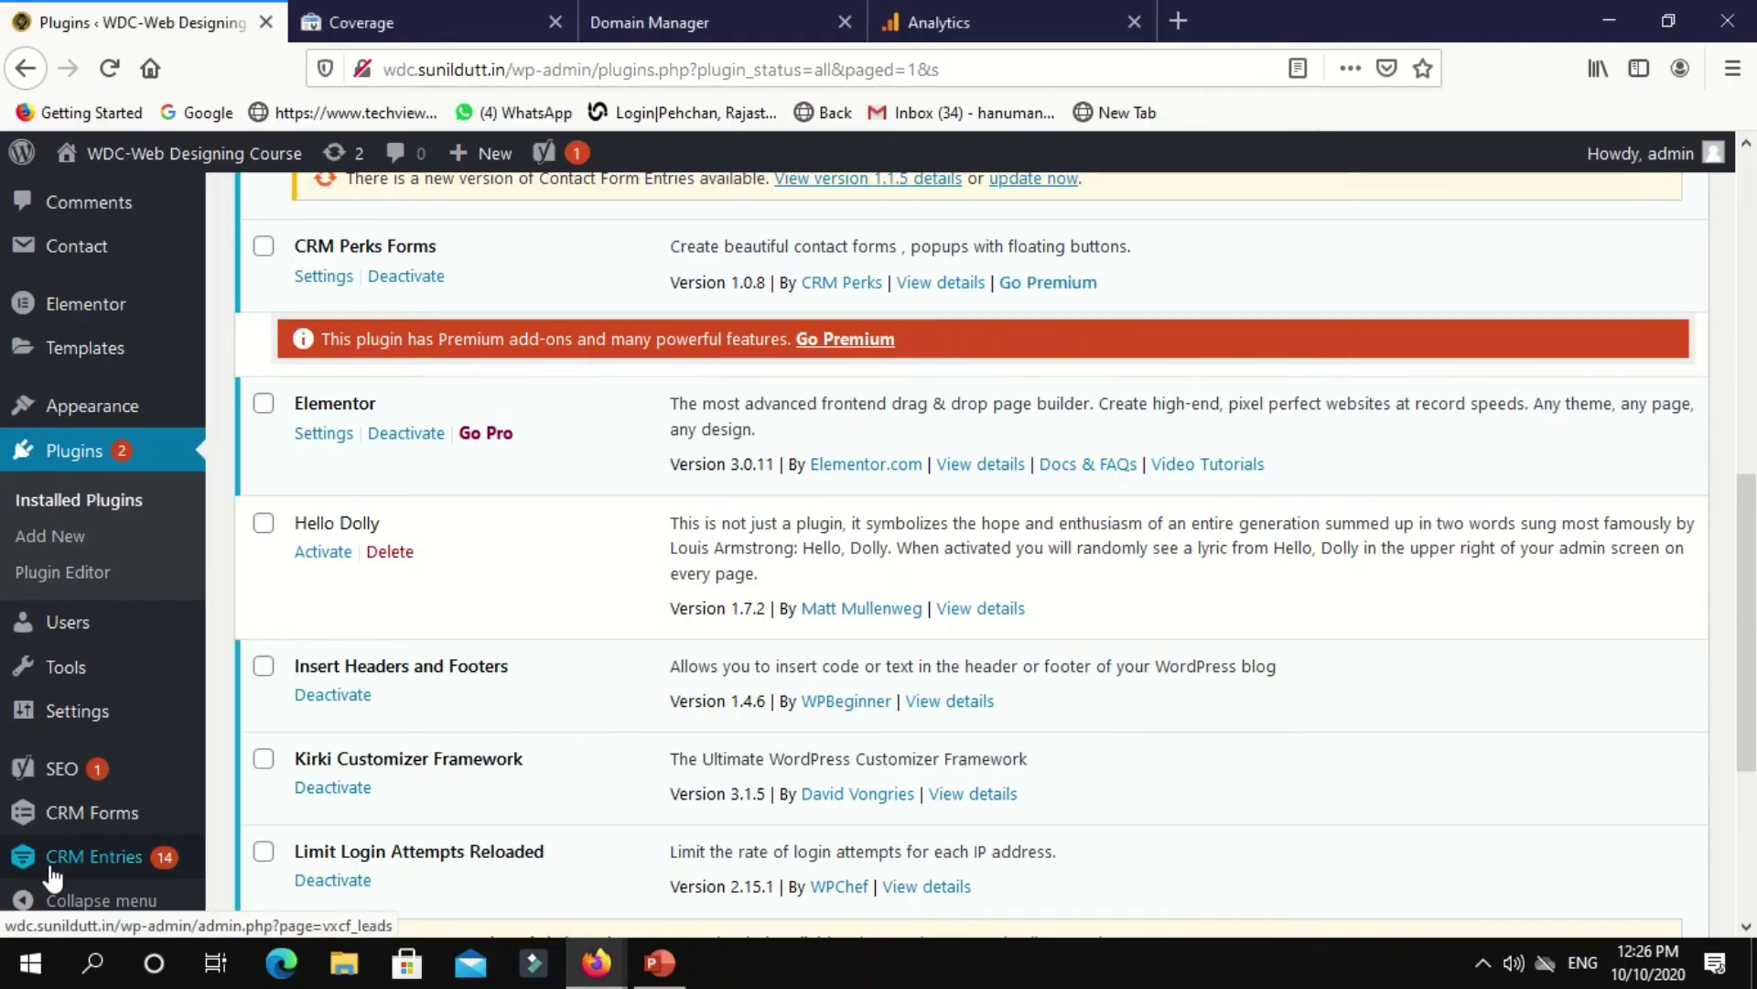
pyautogui.moveTo(90, 710)
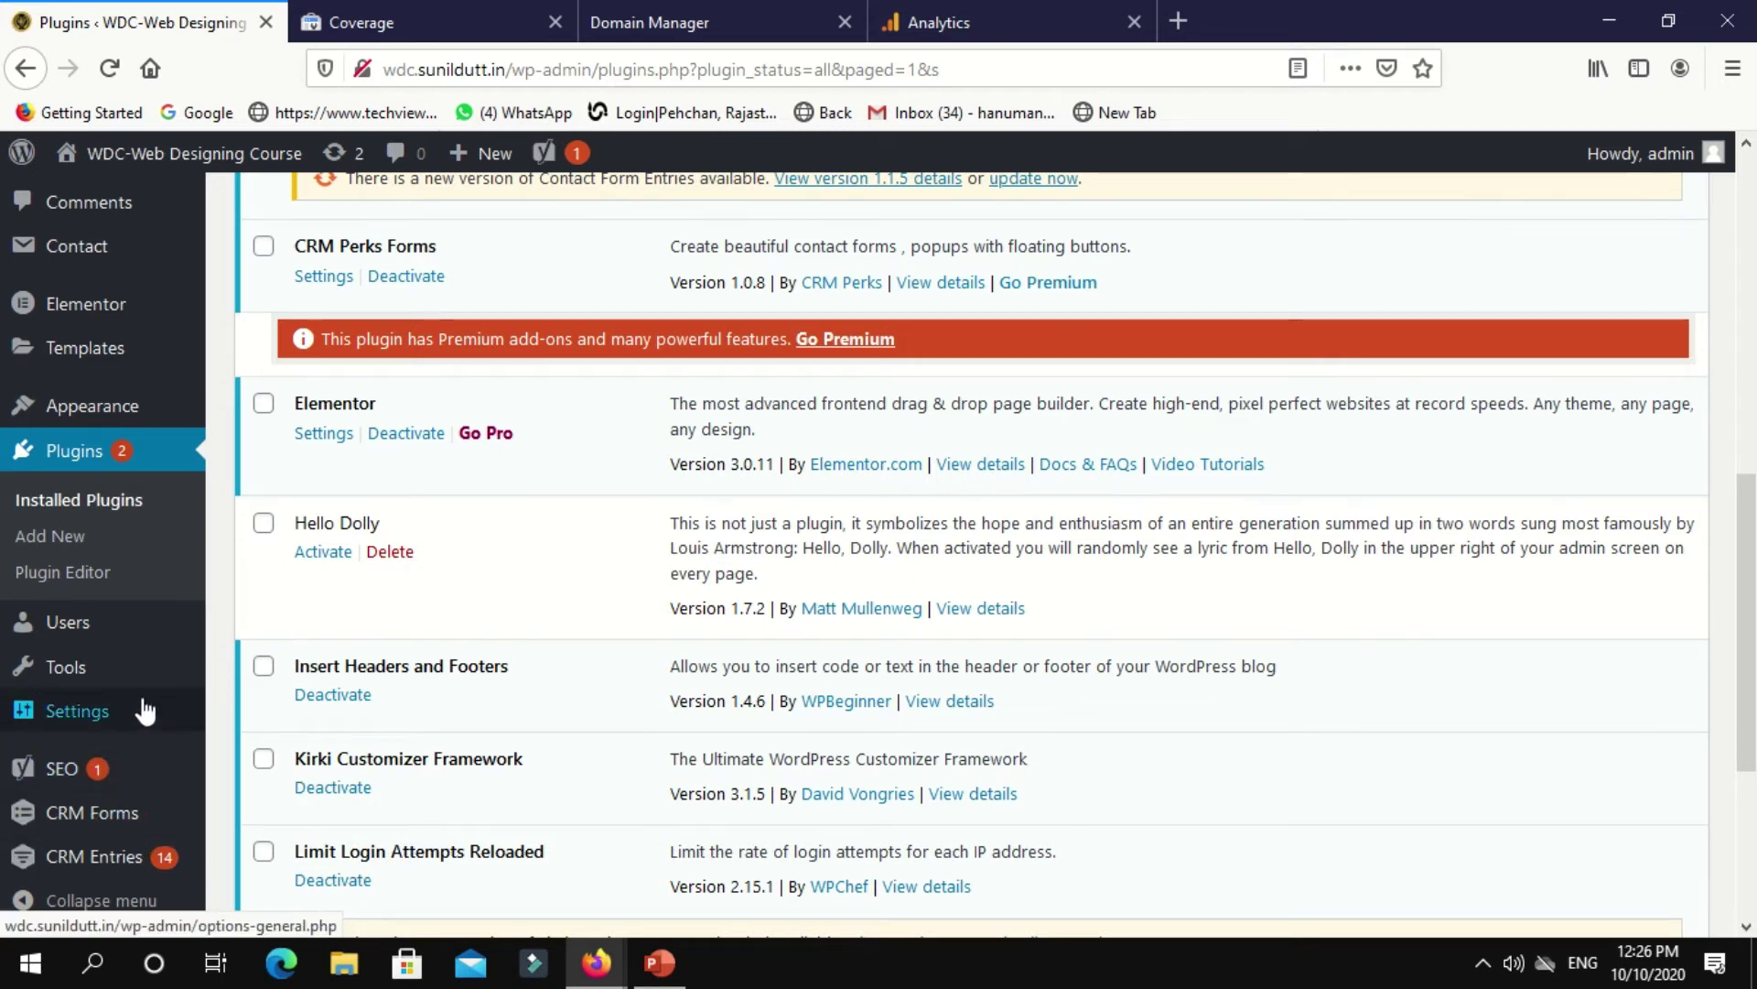
pyautogui.moveTo(144, 710)
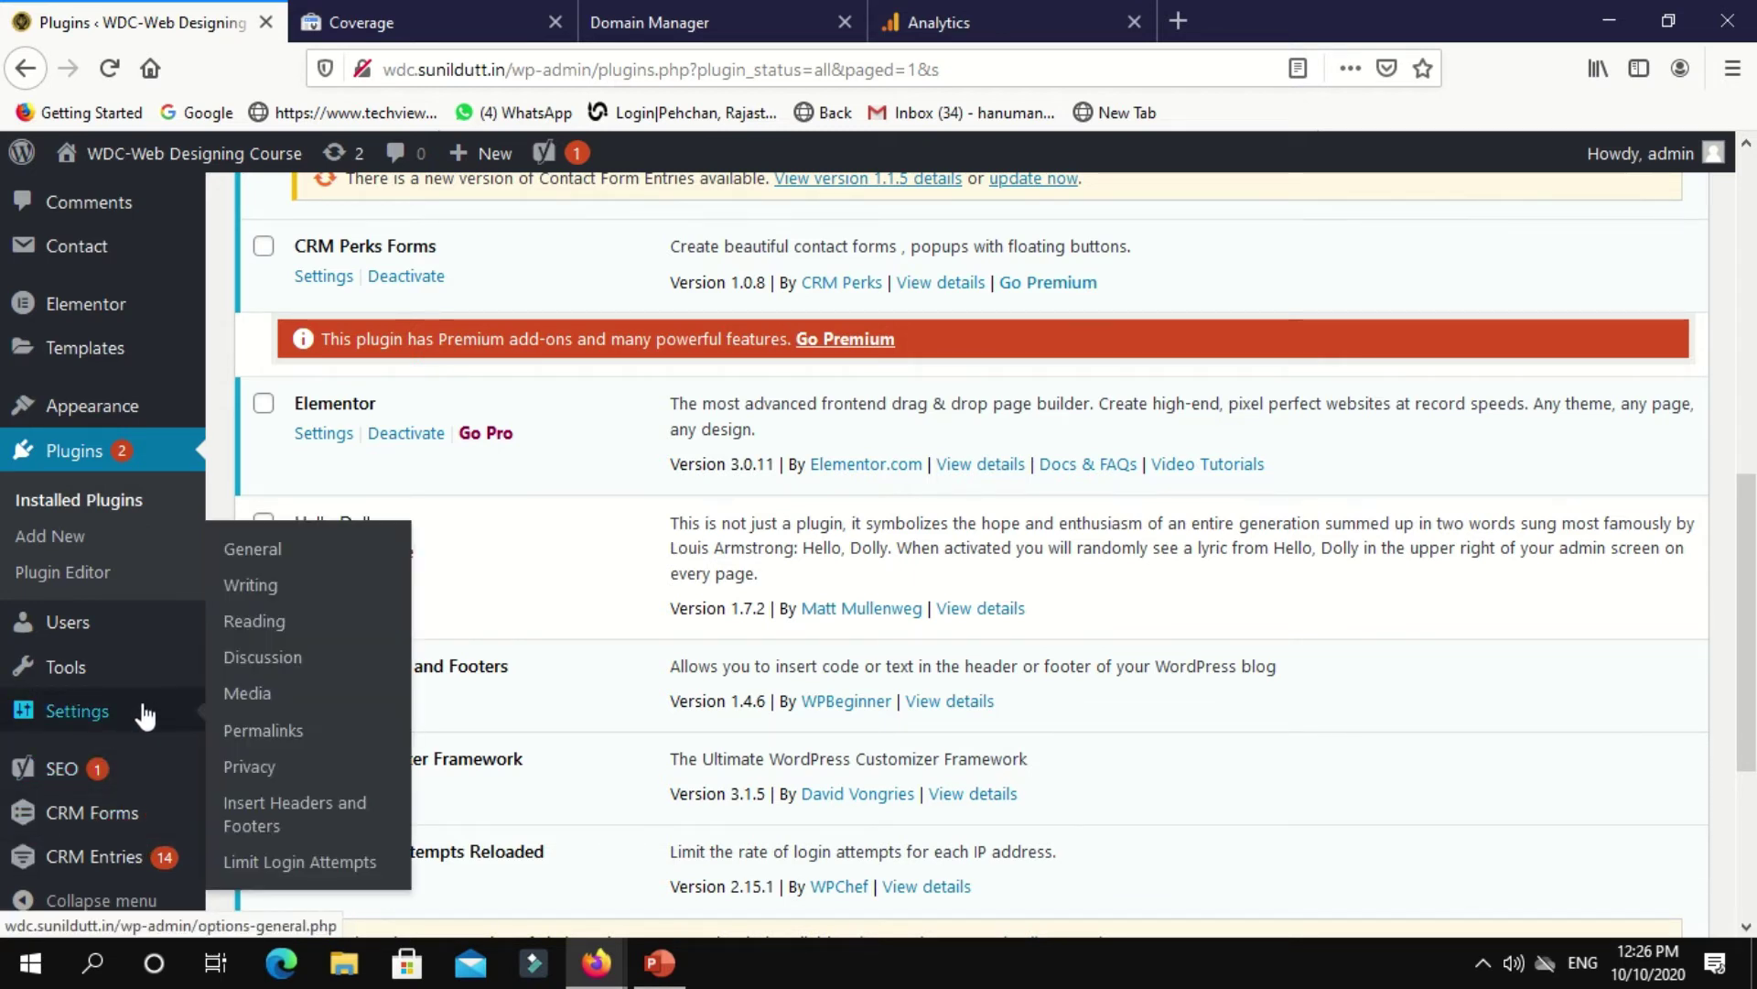
pyautogui.click(277, 812)
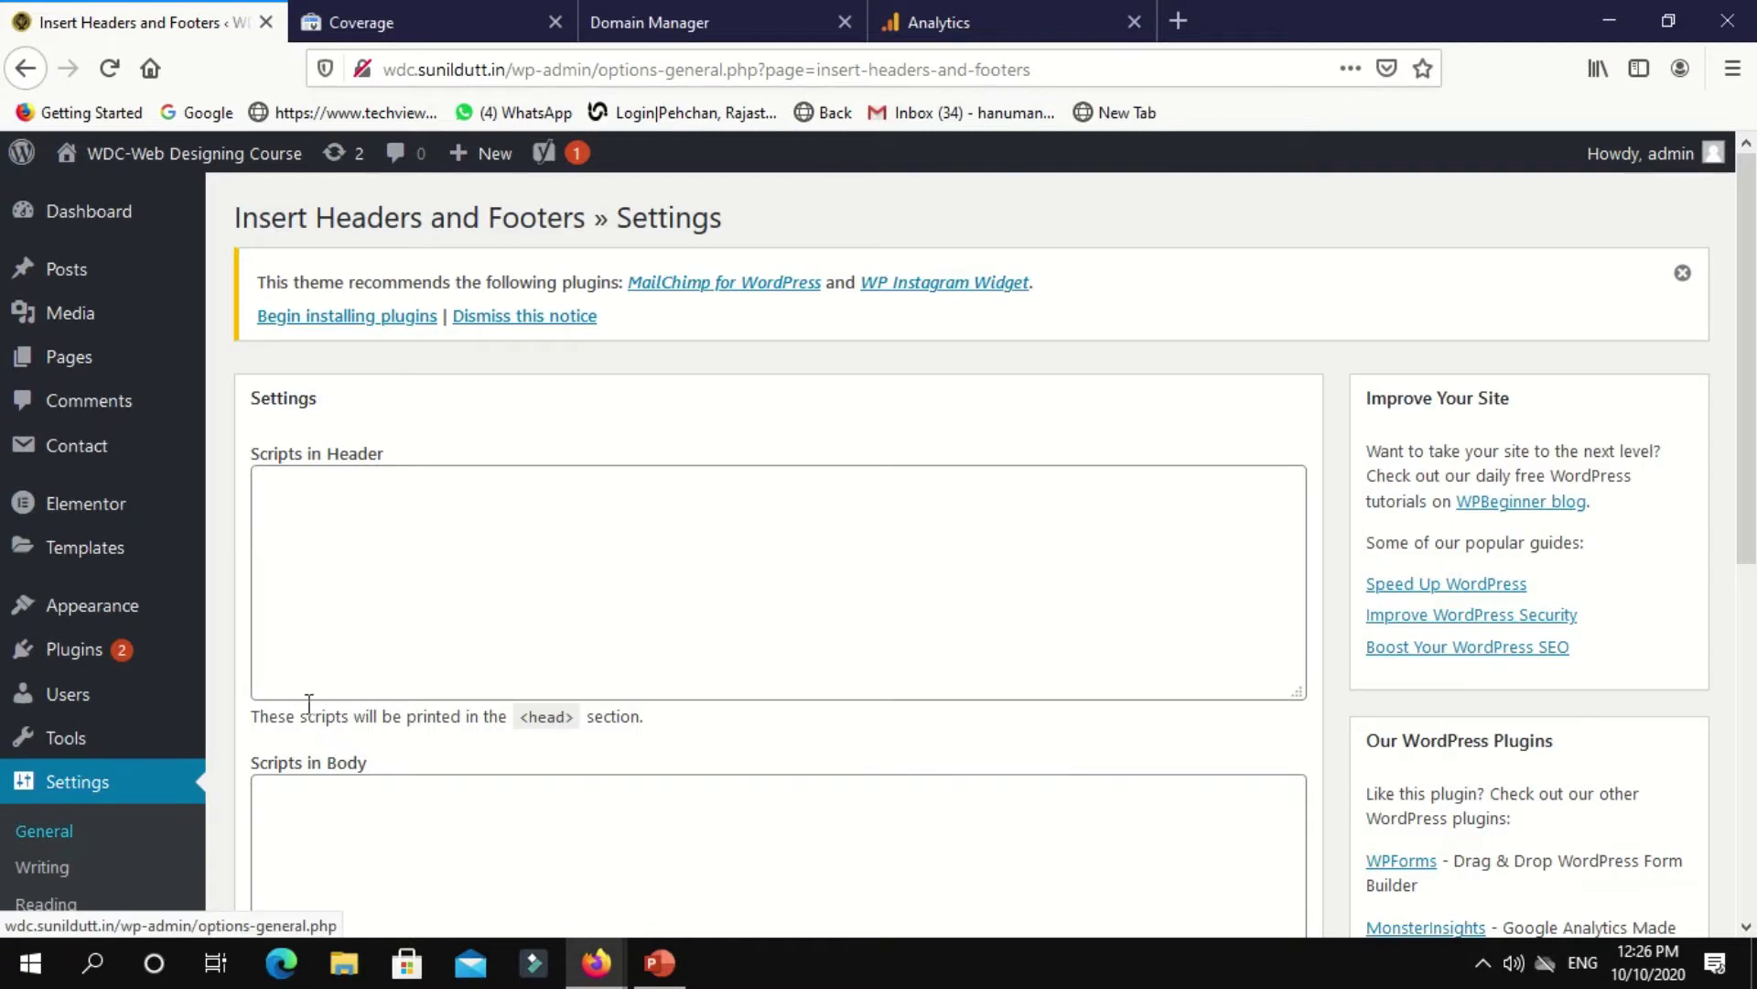
pyautogui.click(442, 494)
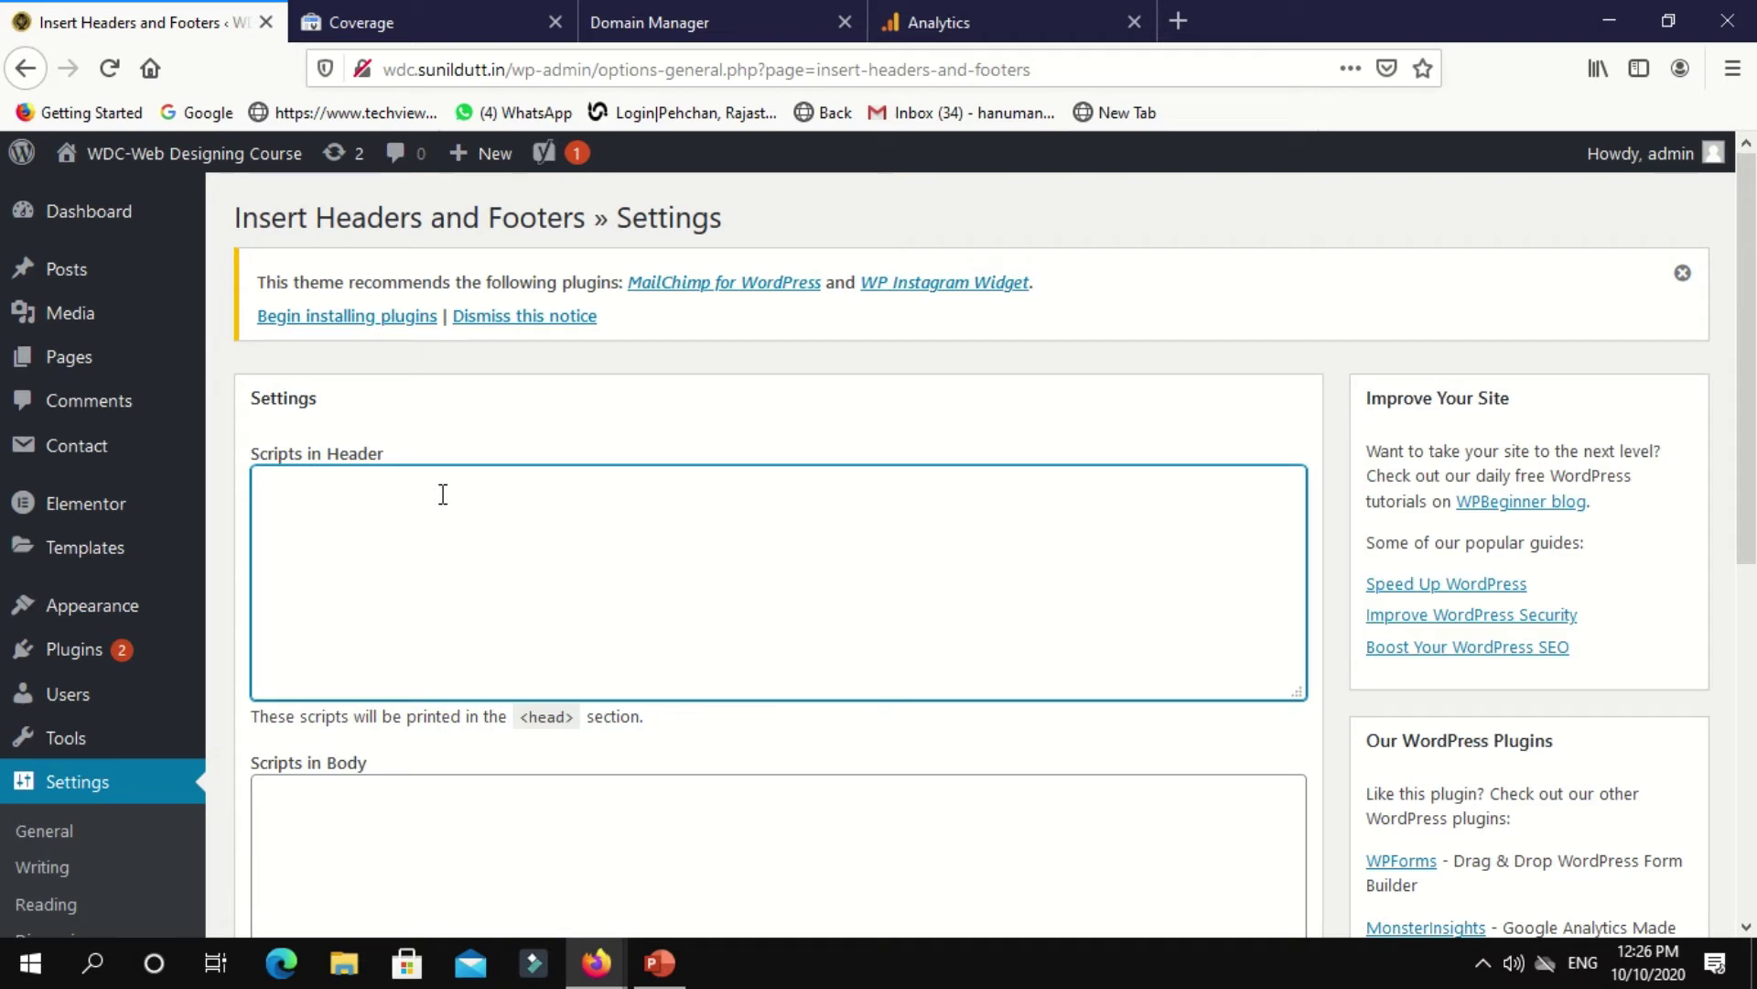
pyautogui.hotkey('ctrl', 'v')
# Compare the pasted header script with the Global Site Tag code shown in Google Analytics.
pyautogui.moveTo(714, 19)
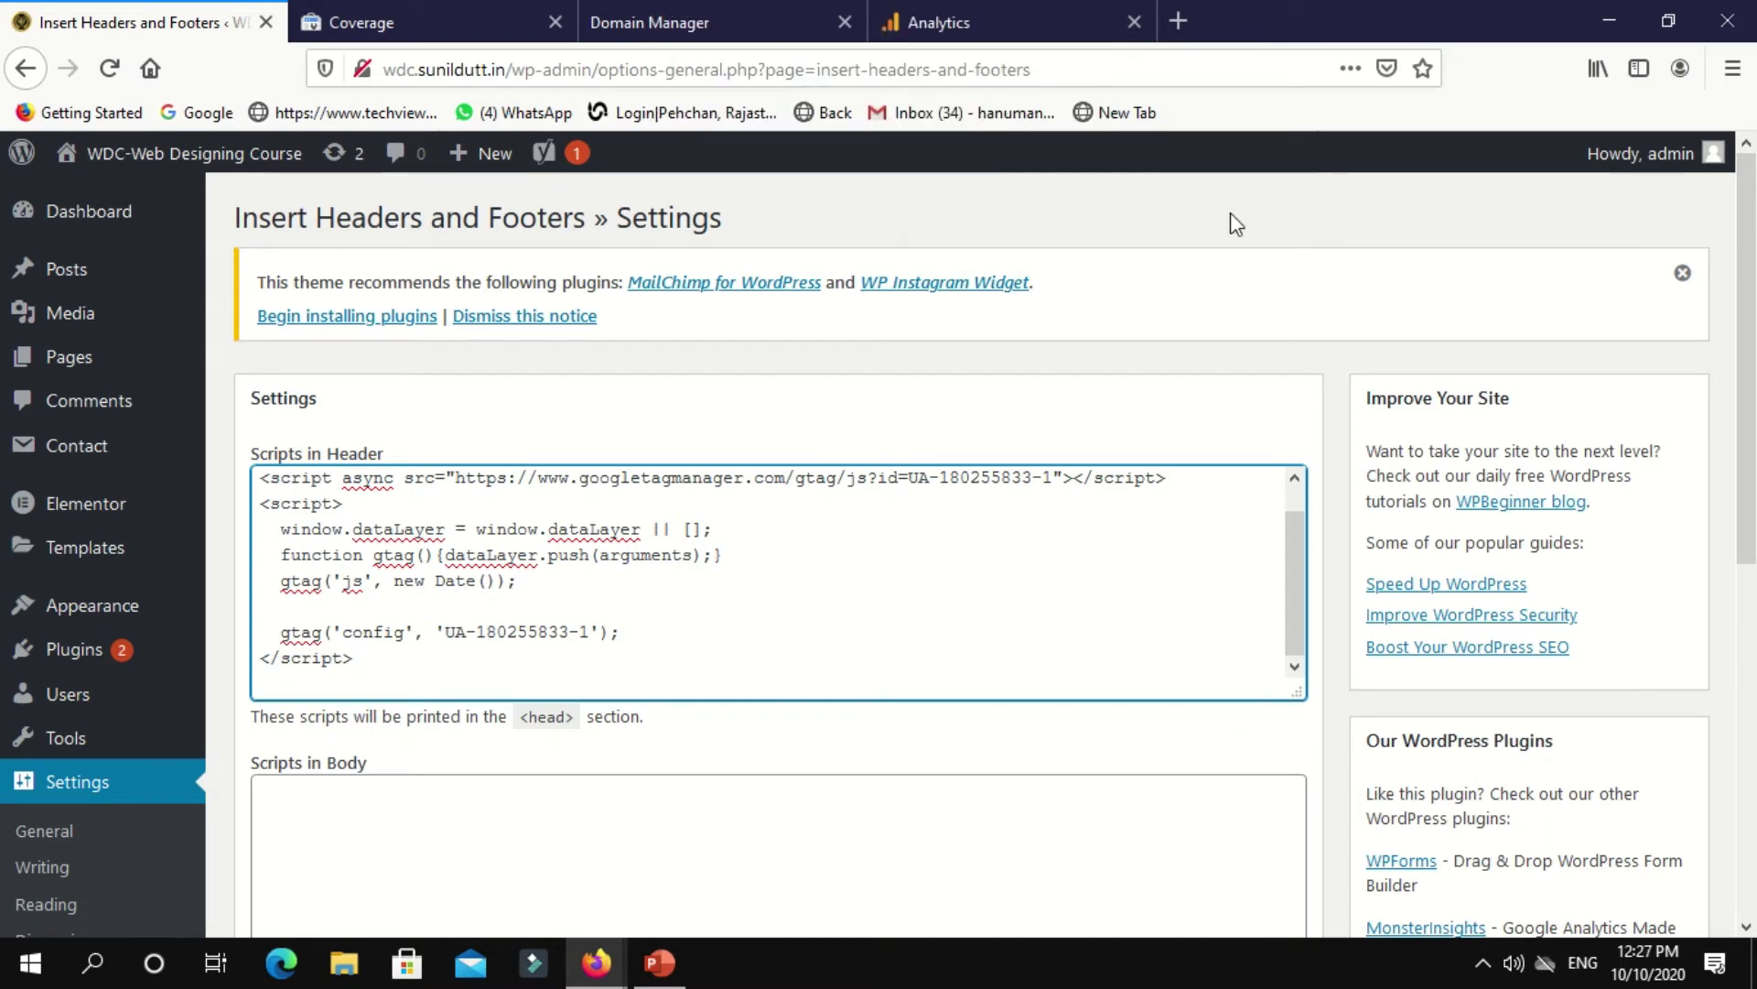
pyautogui.click(1076, 37)
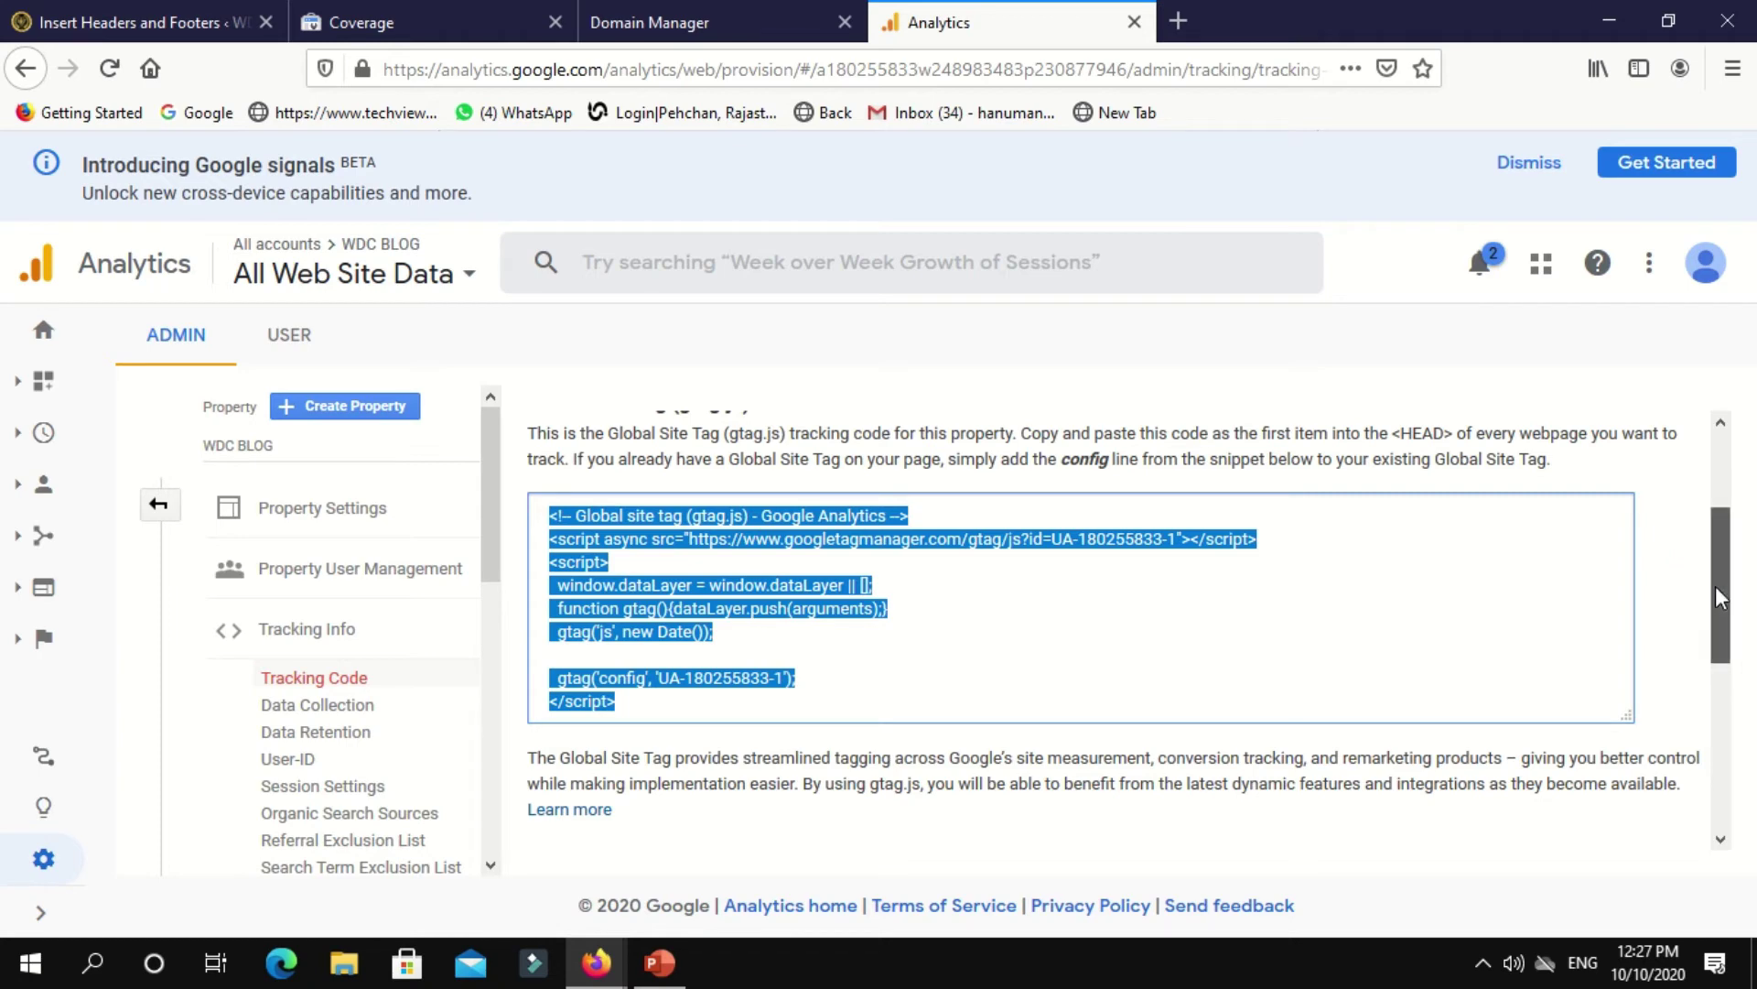
pyautogui.scroll(5, 1719, 583)
pyautogui.scroll(-4, 1719, 583)
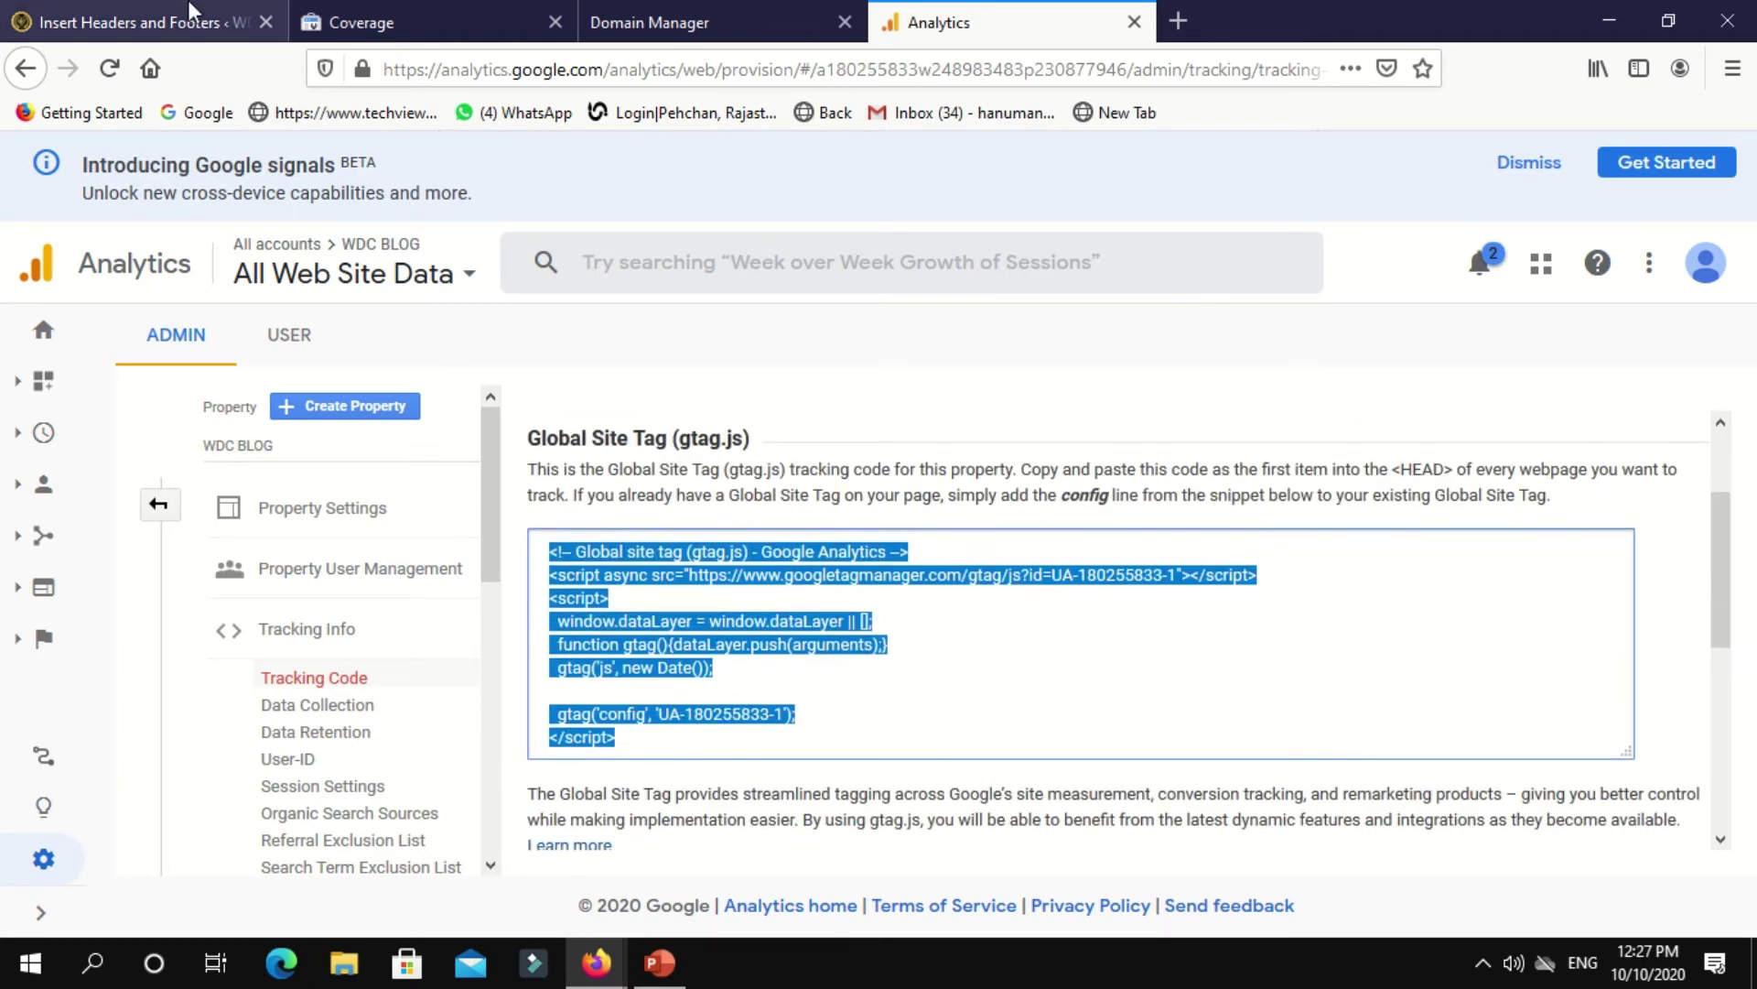
pyautogui.click(144, 13)
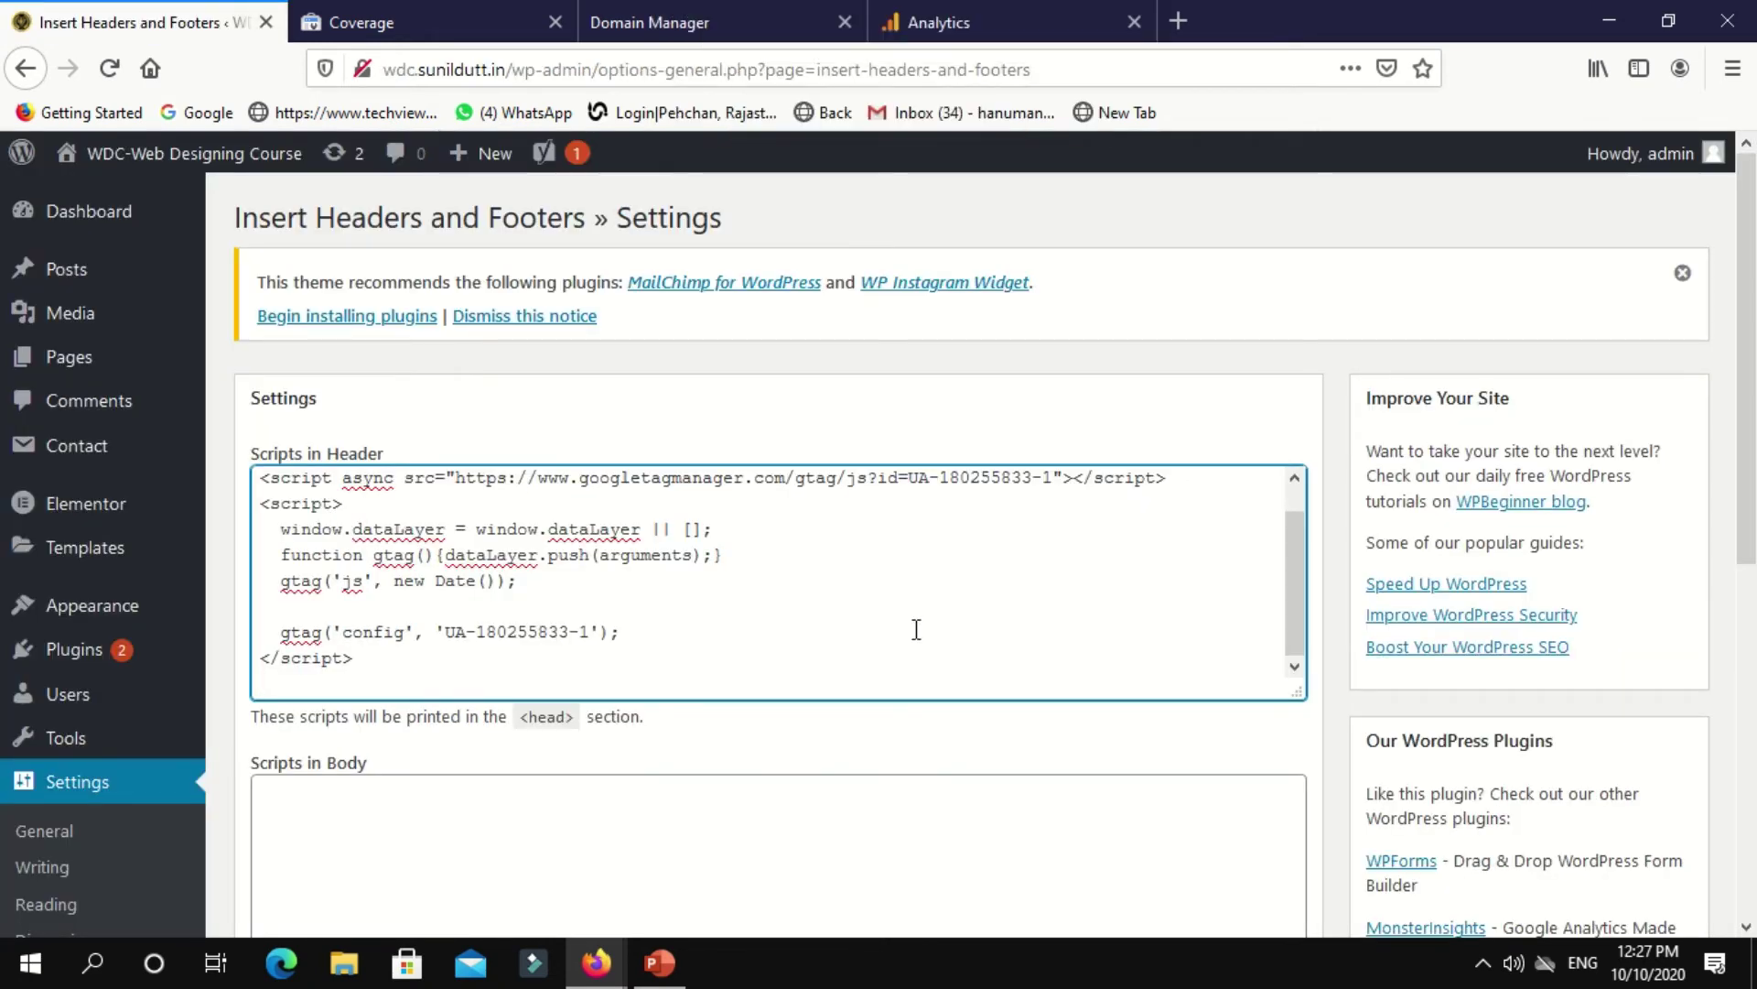
pyautogui.scroll(1, 1300, 576)
pyautogui.scroll(-1, 1300, 577)
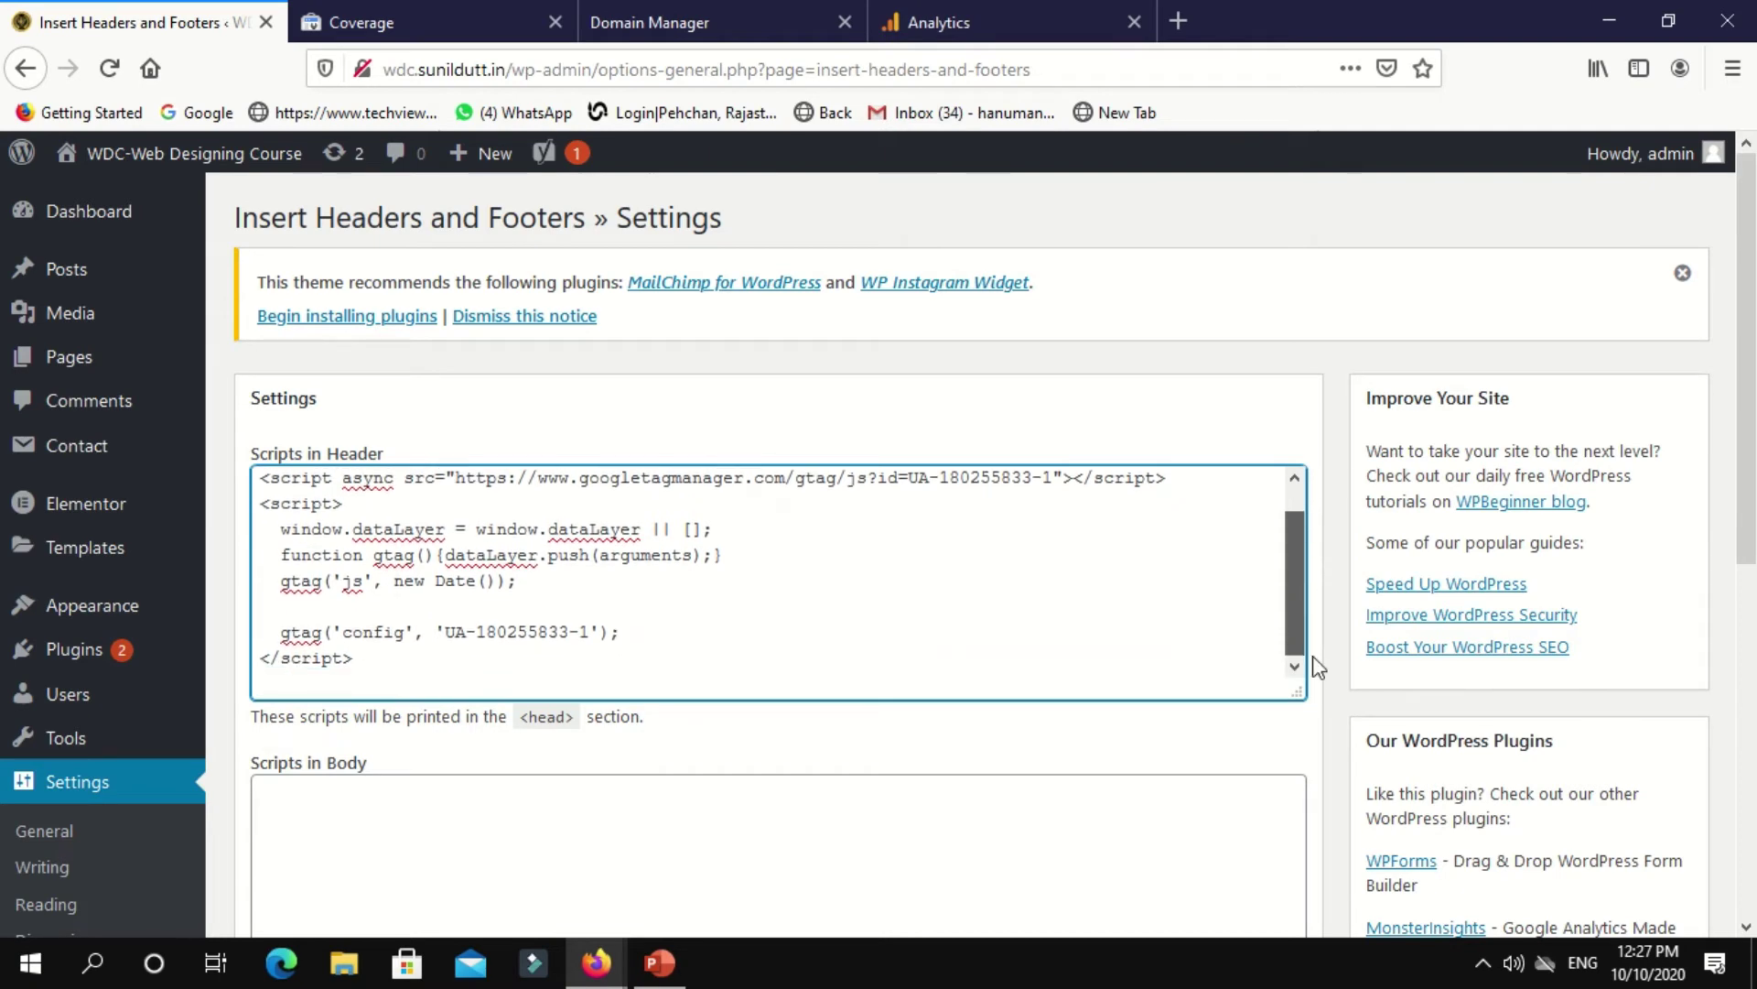
# Save the Insert Headers and Footers settings, leaving the body and footer scripts empty.
pyautogui.moveTo(1738, 494); pyautogui.dragTo(1750, 751)
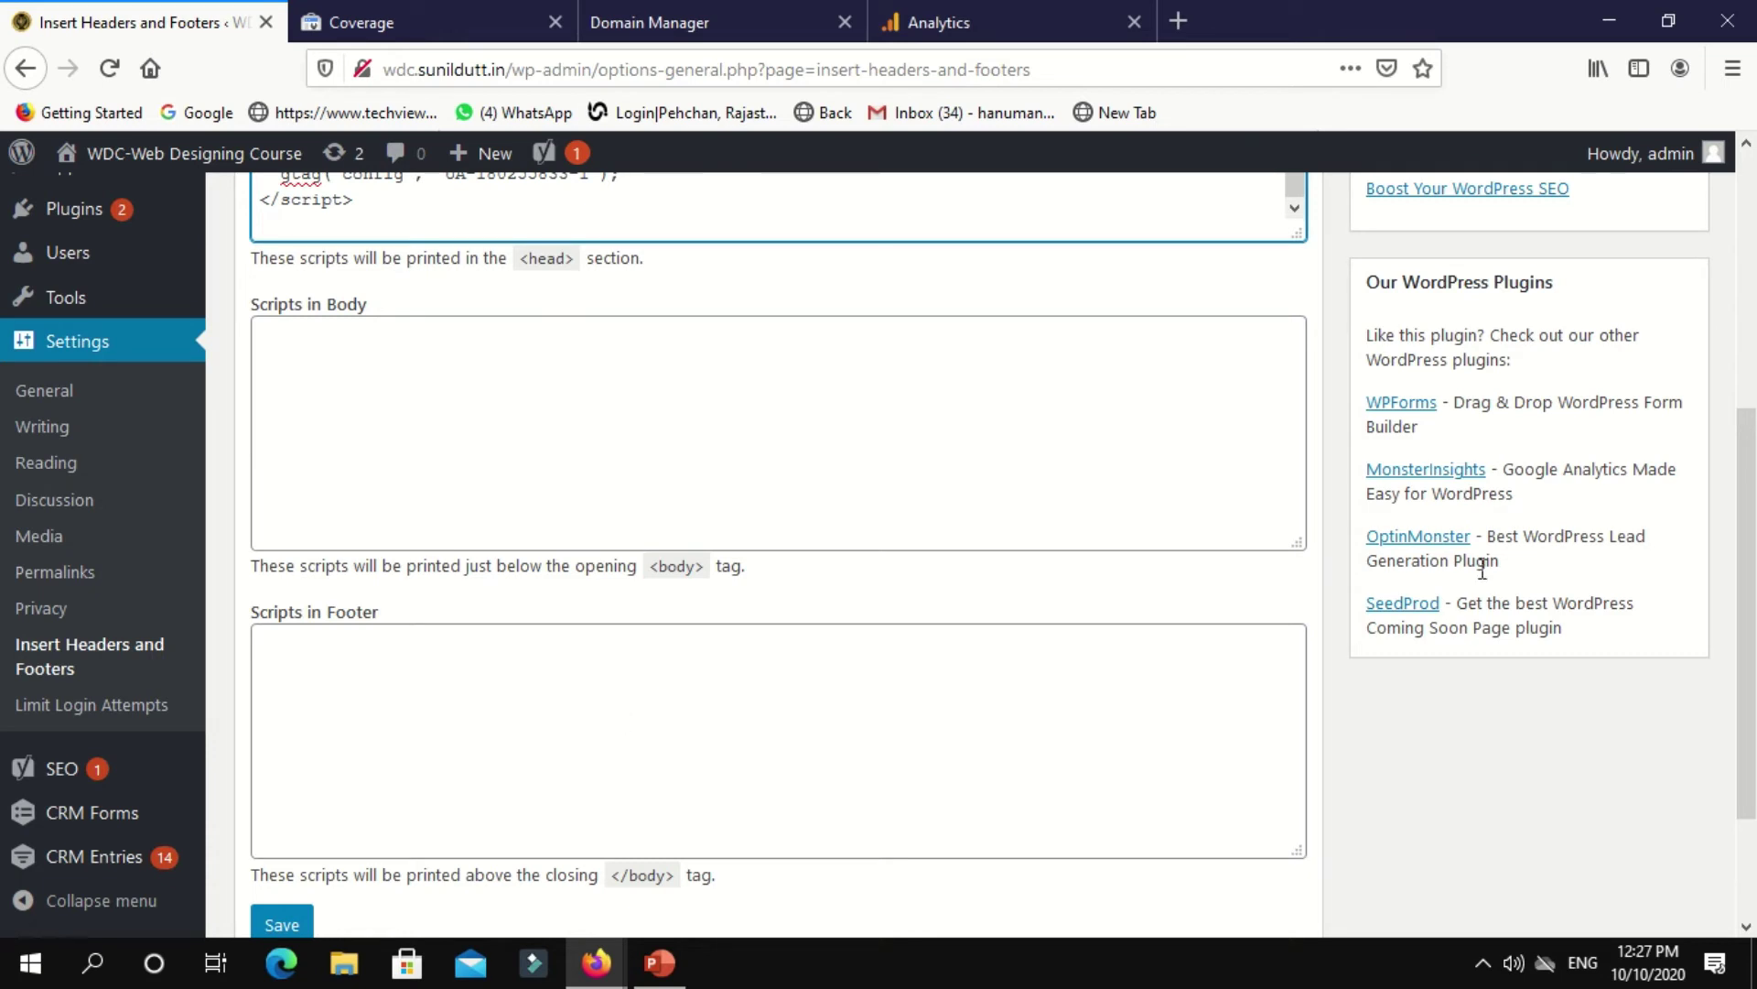
pyautogui.scroll(-3, 1522, 612)
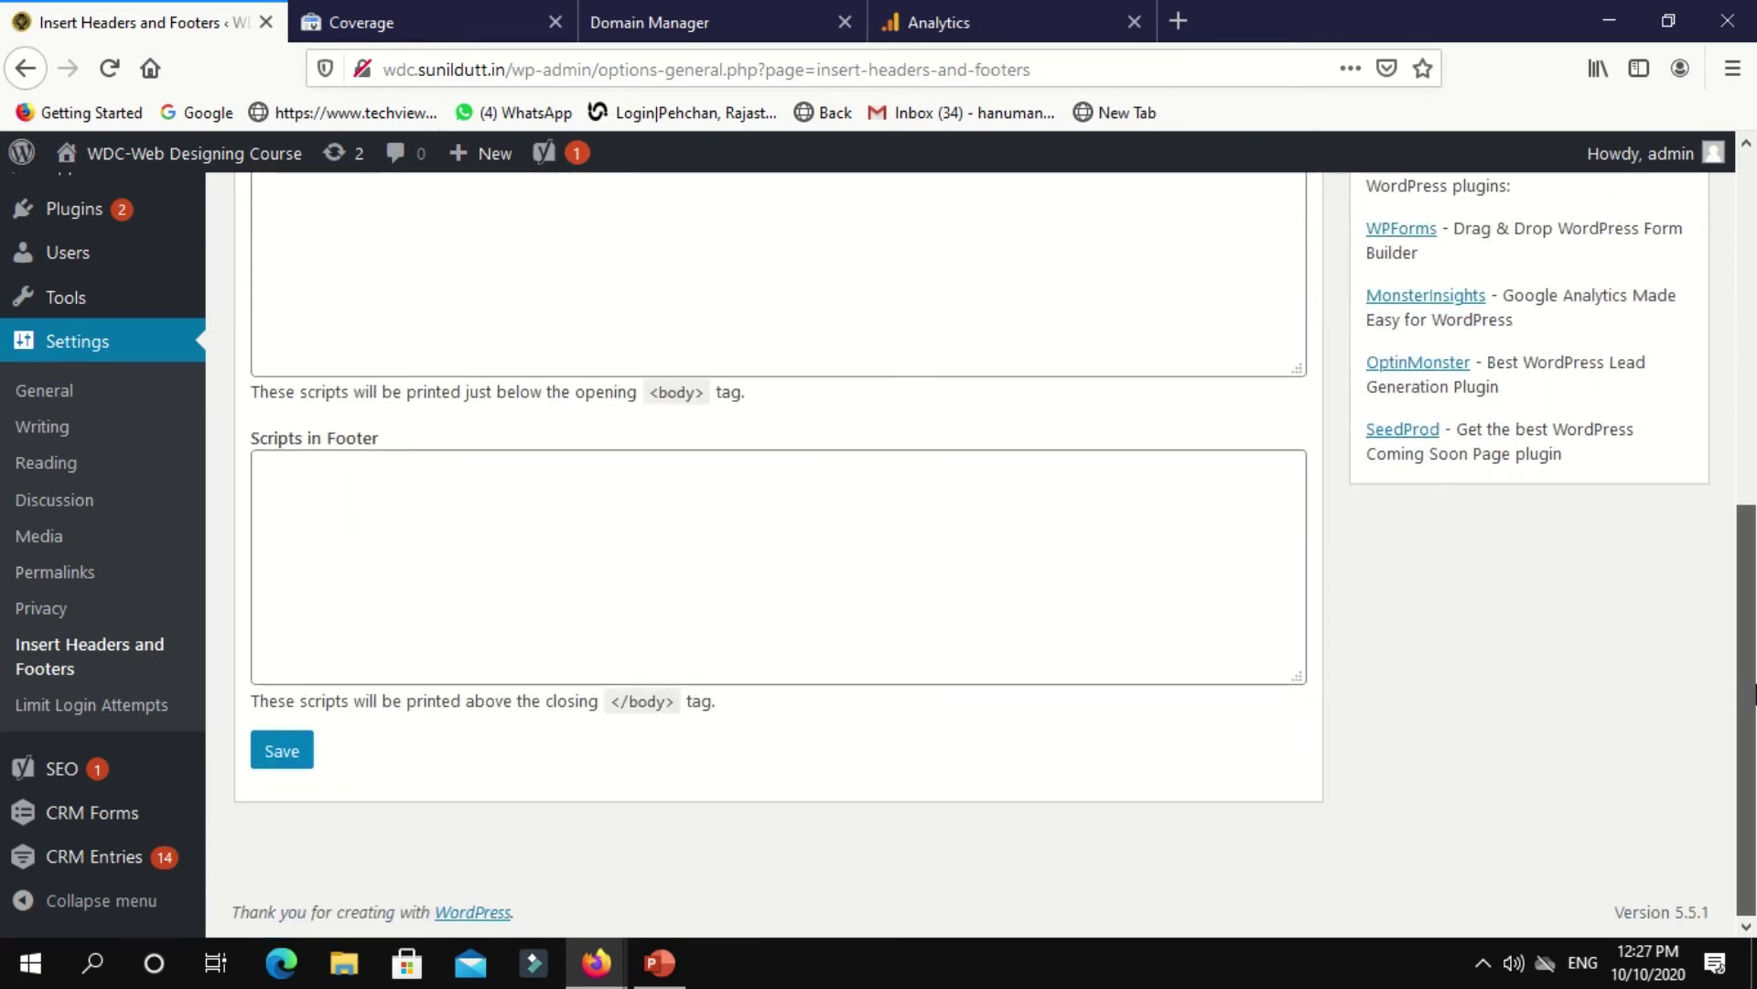
pyautogui.click(286, 756)
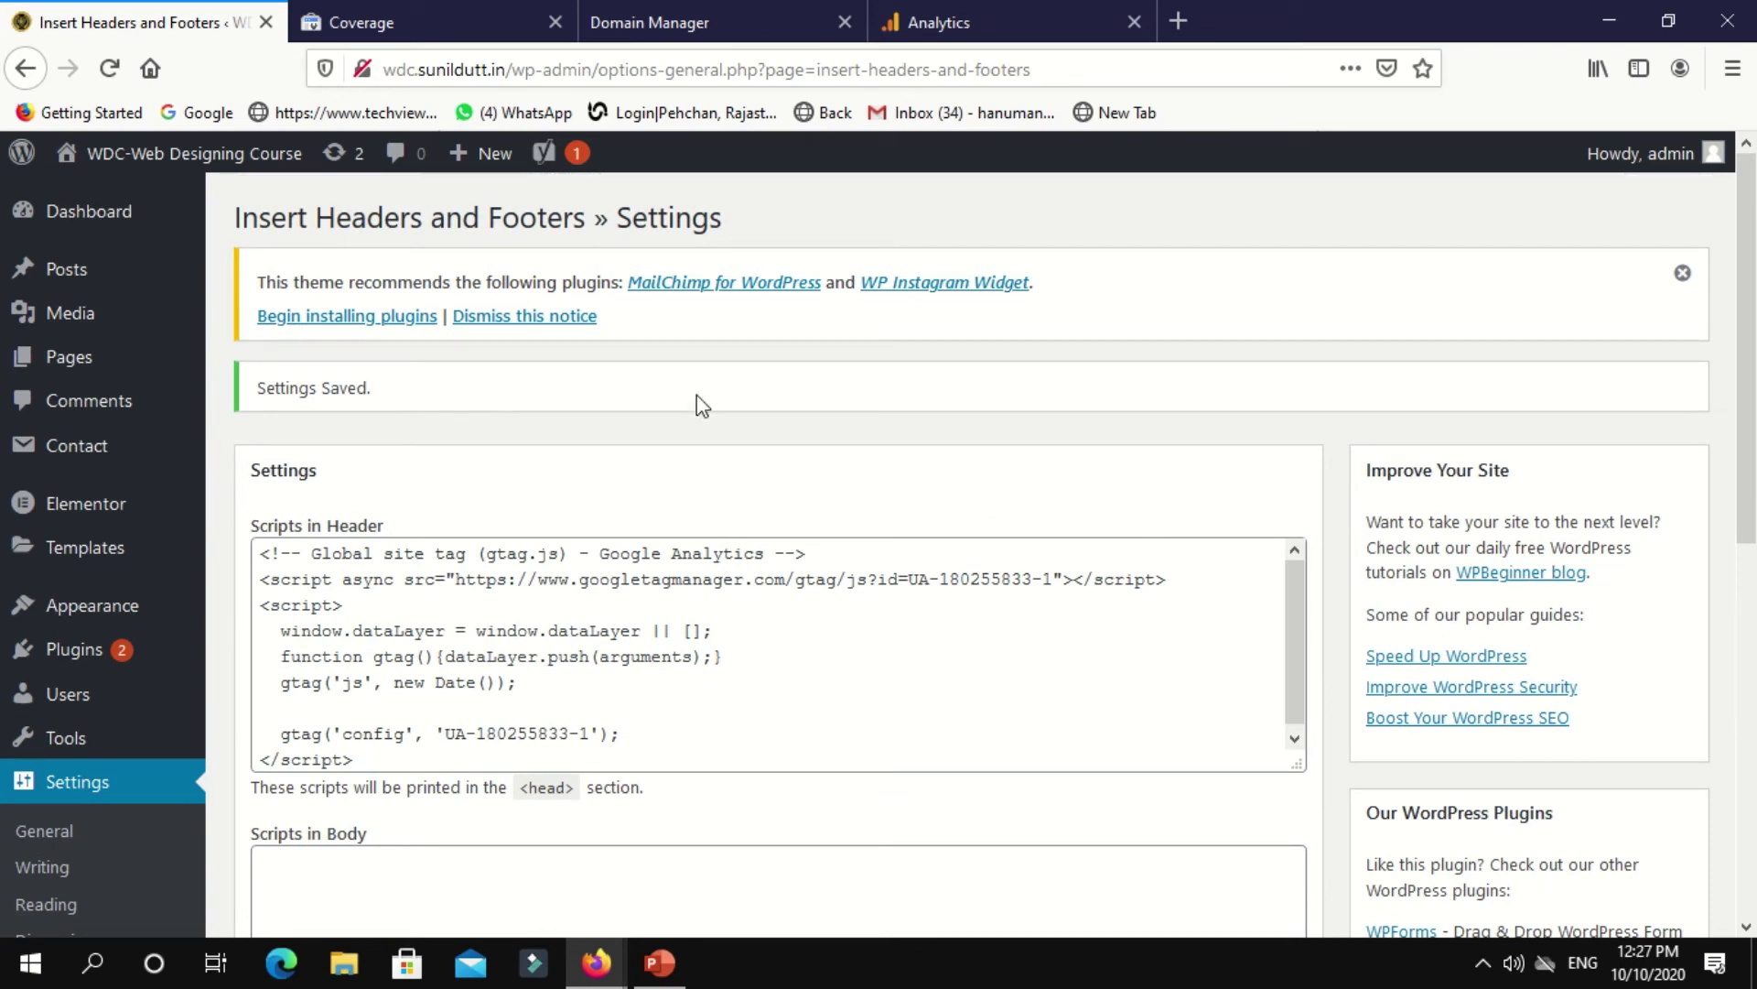
# Return to Google Analytics, leave the tracking code page, and view the Home overview for the WDC BLOG property.
pyautogui.moveTo(1018, 26)
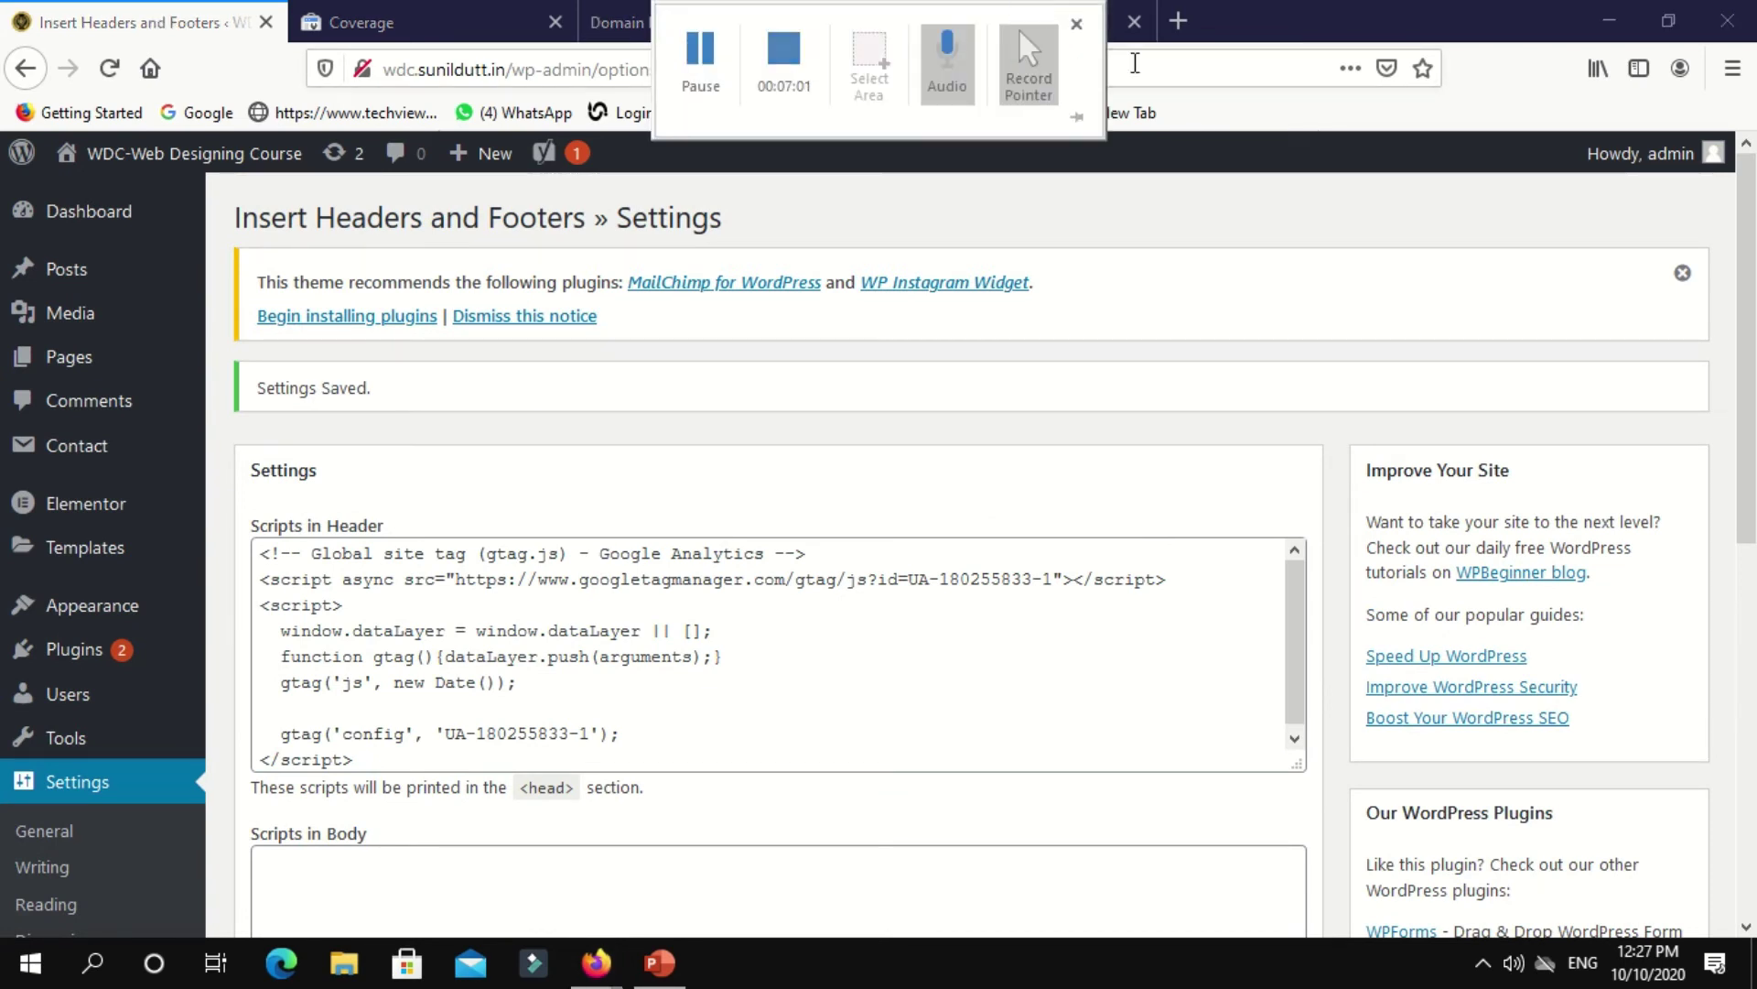
pyautogui.click(1110, 38)
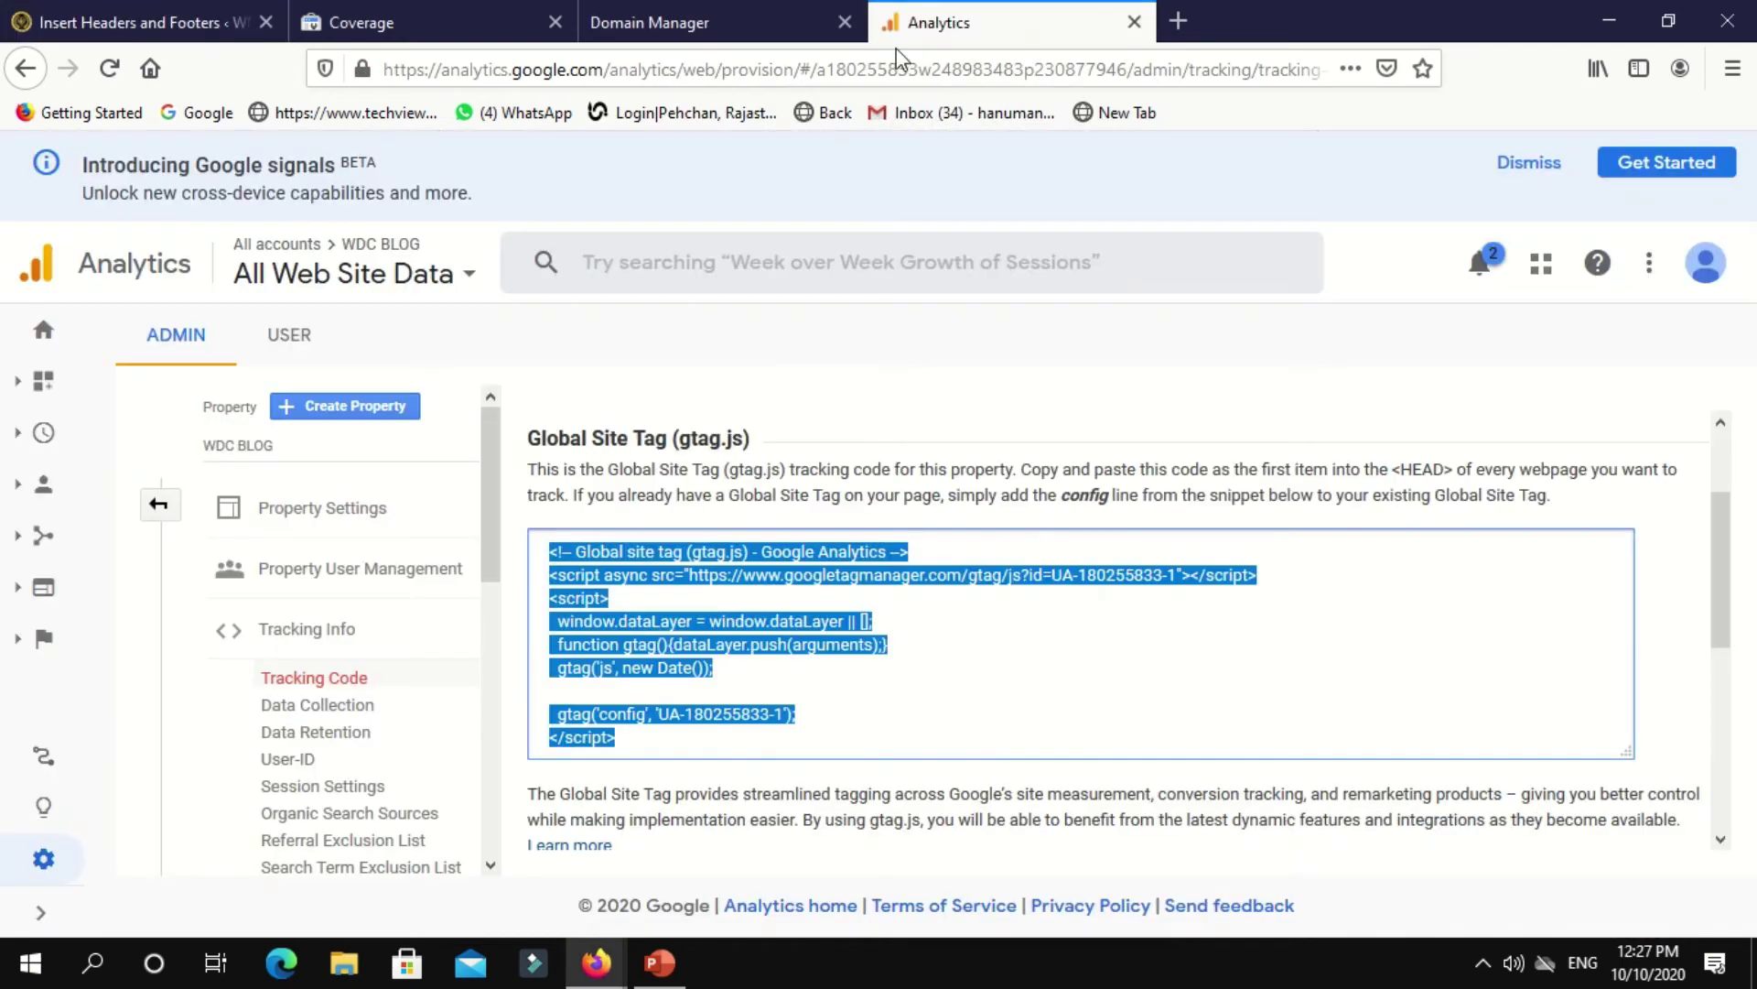
pyautogui.moveTo(1728, 535); pyautogui.dragTo(1726, 588)
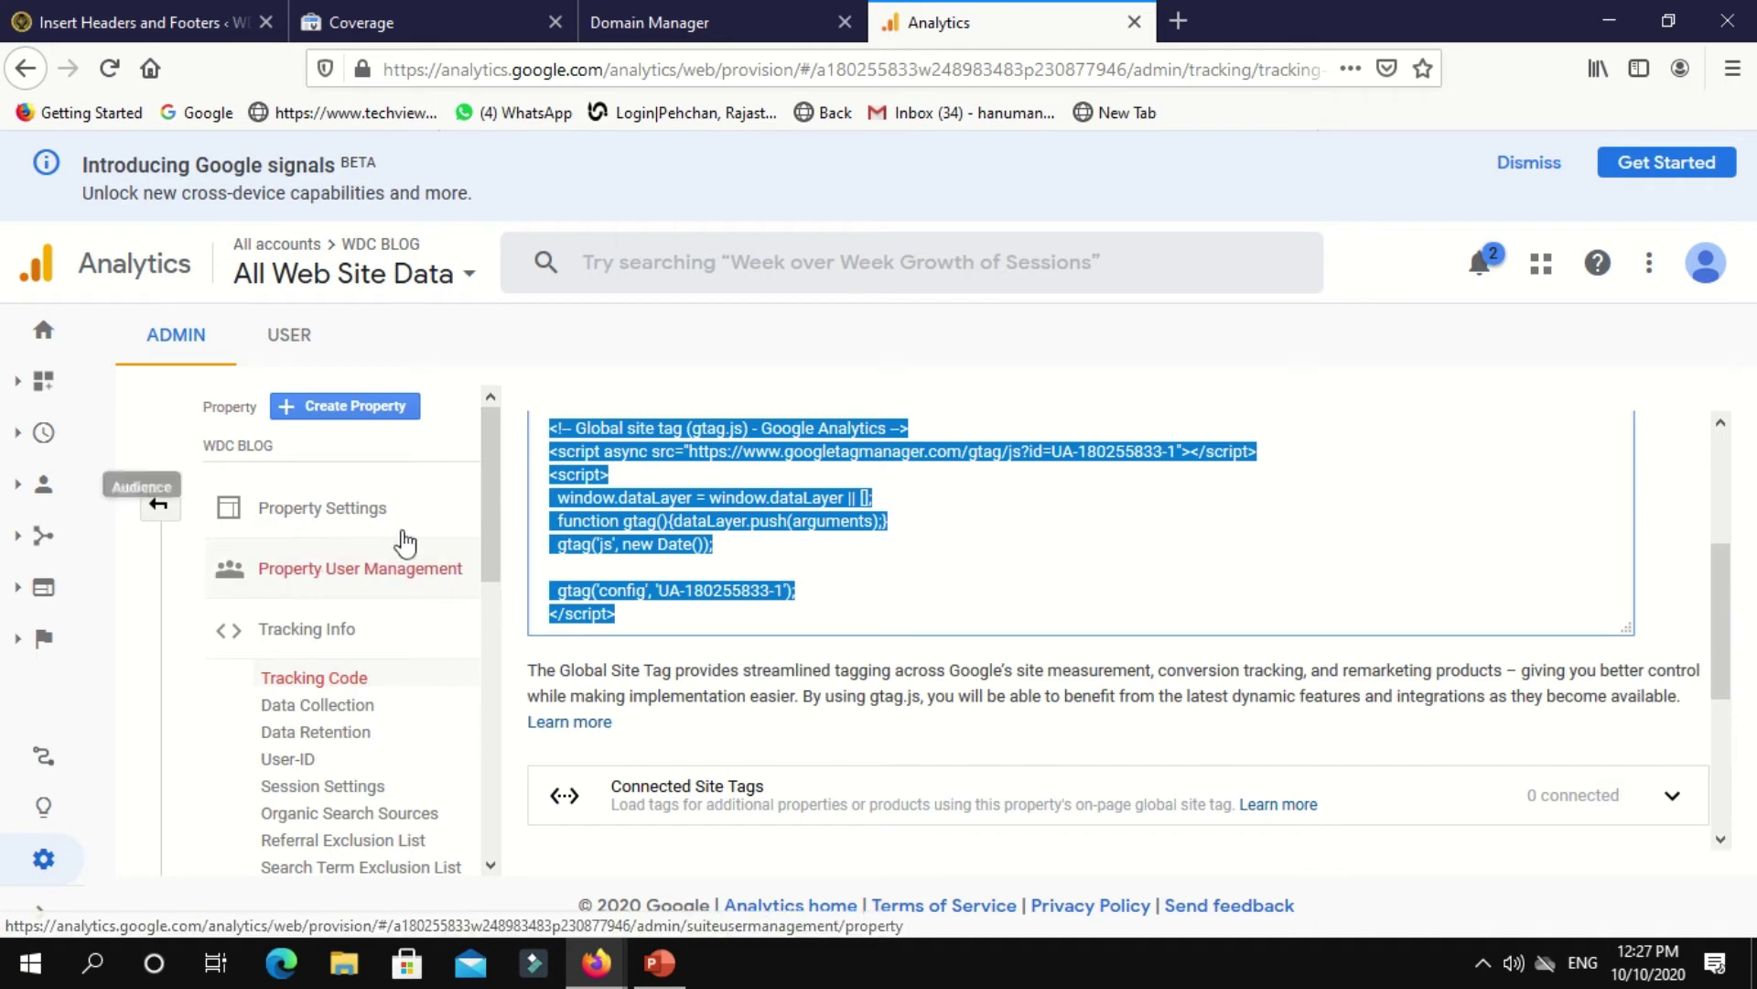
pyautogui.moveTo(486, 553); pyautogui.dragTo(492, 417)
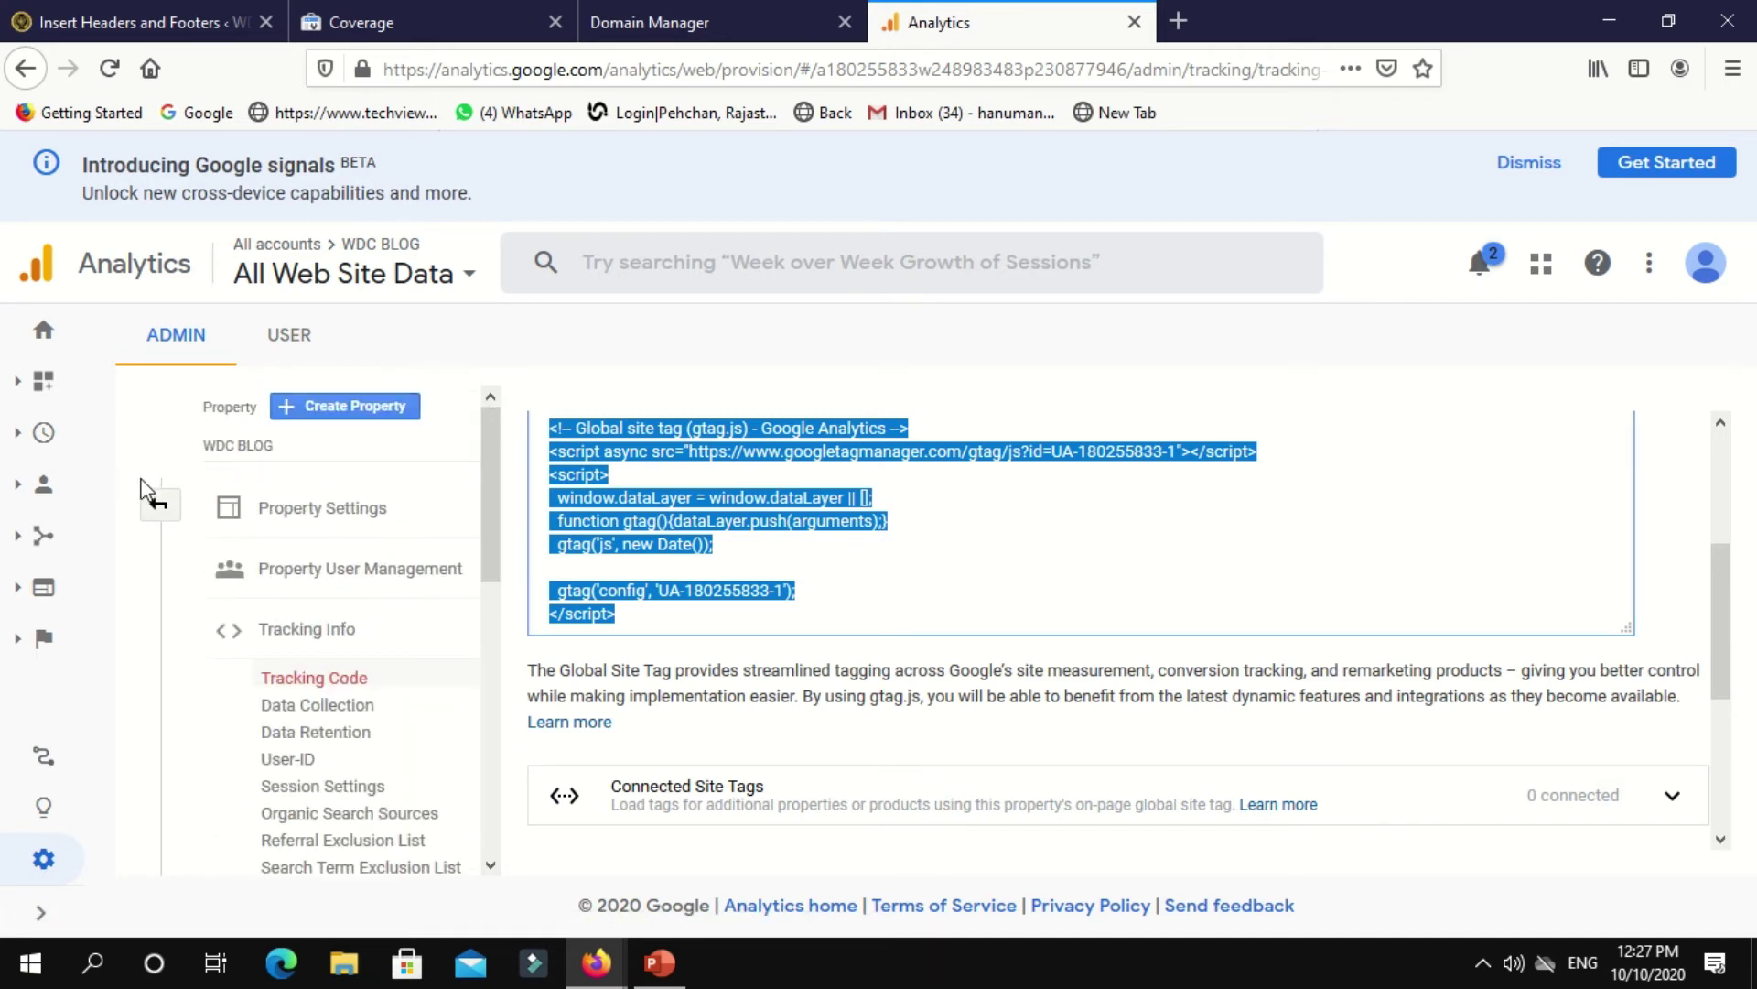
pyautogui.click(161, 512)
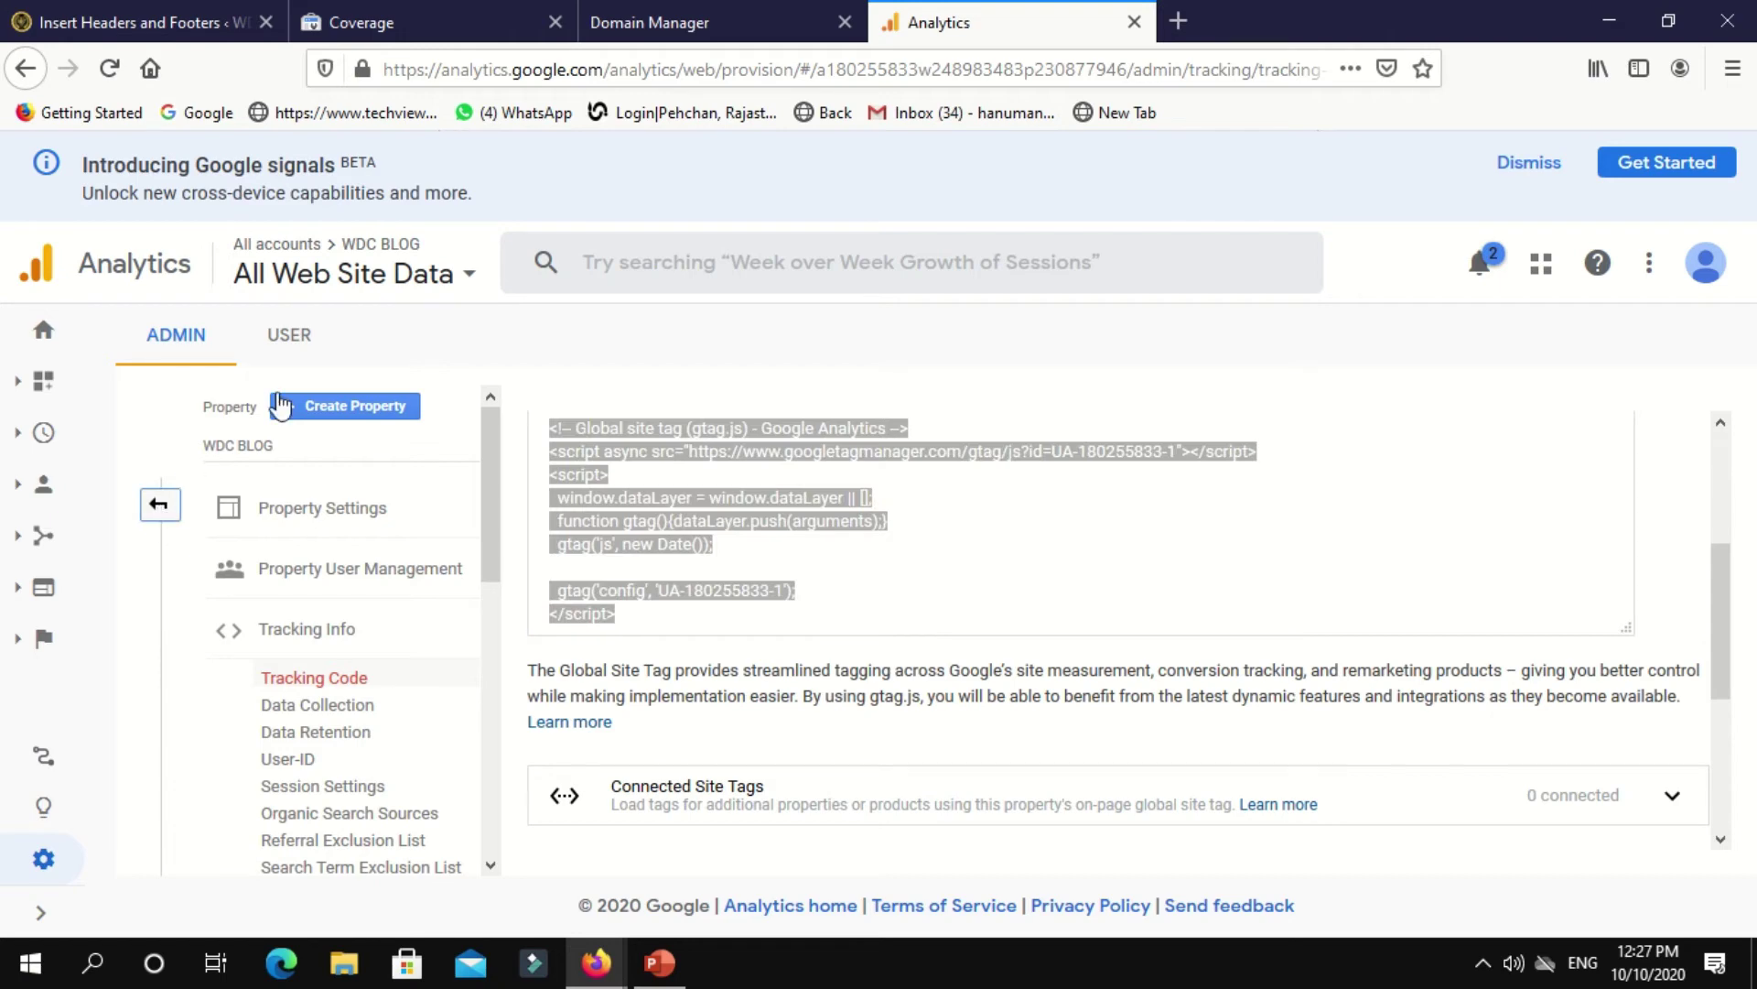
pyautogui.click(371, 267)
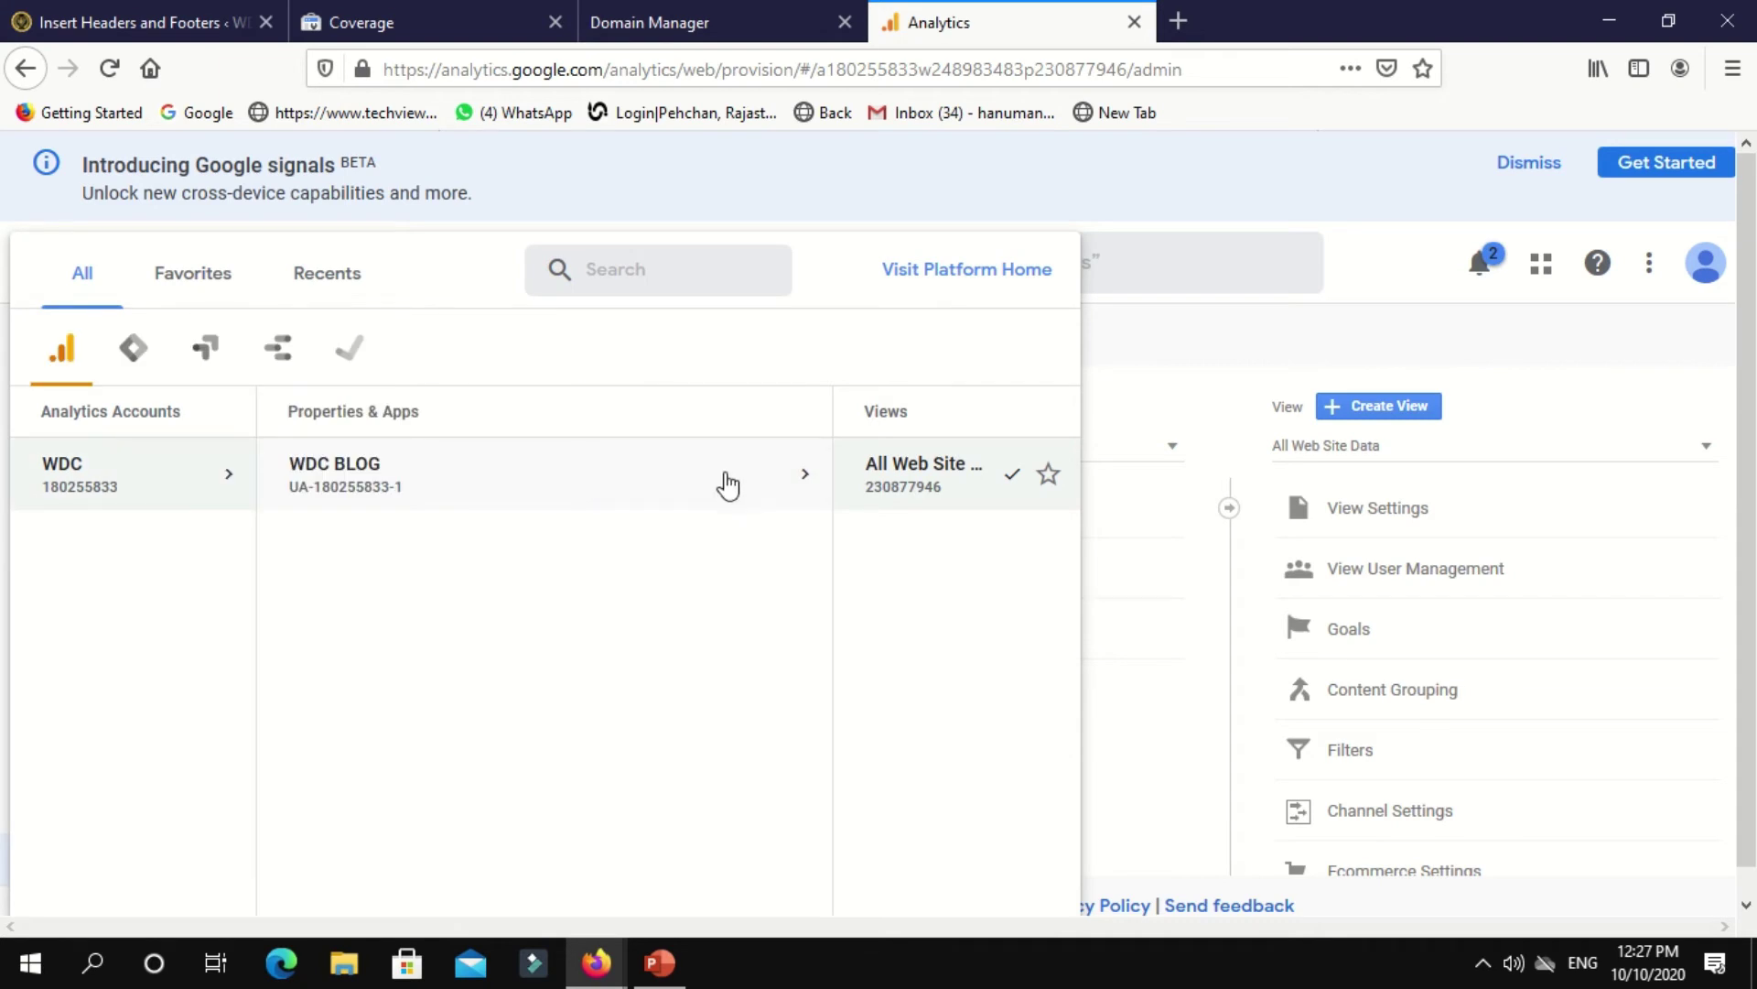
pyautogui.click(804, 486)
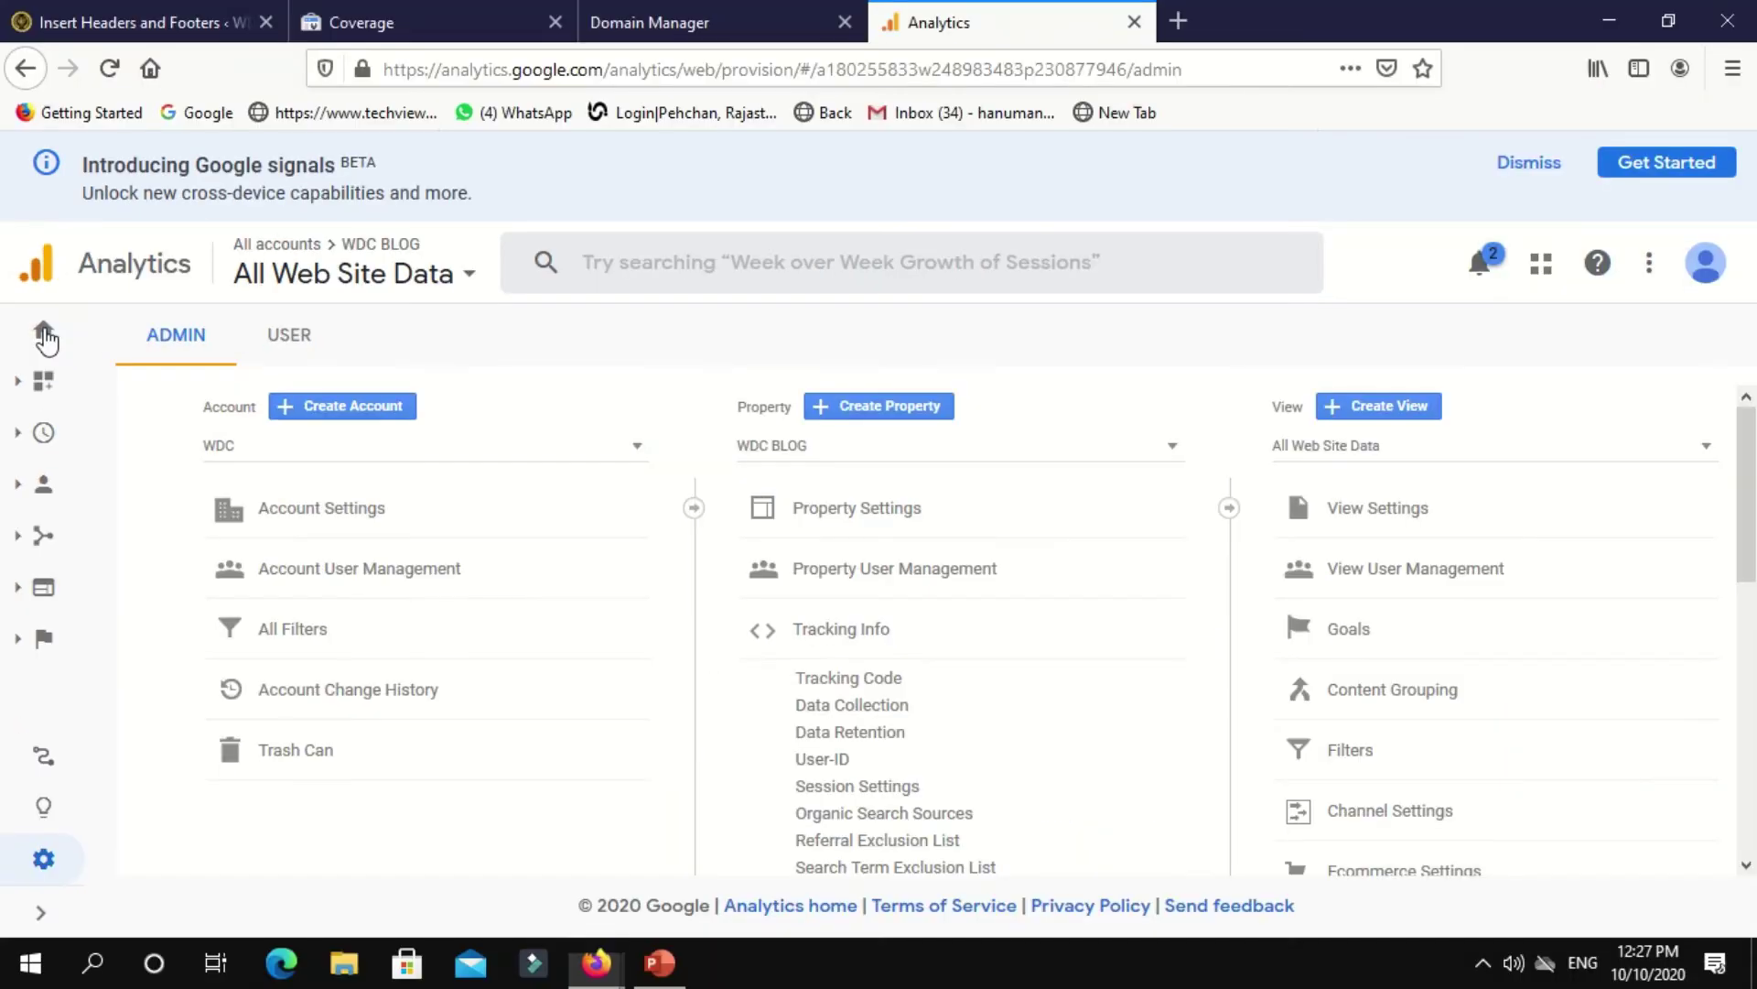
pyautogui.click(46, 336)
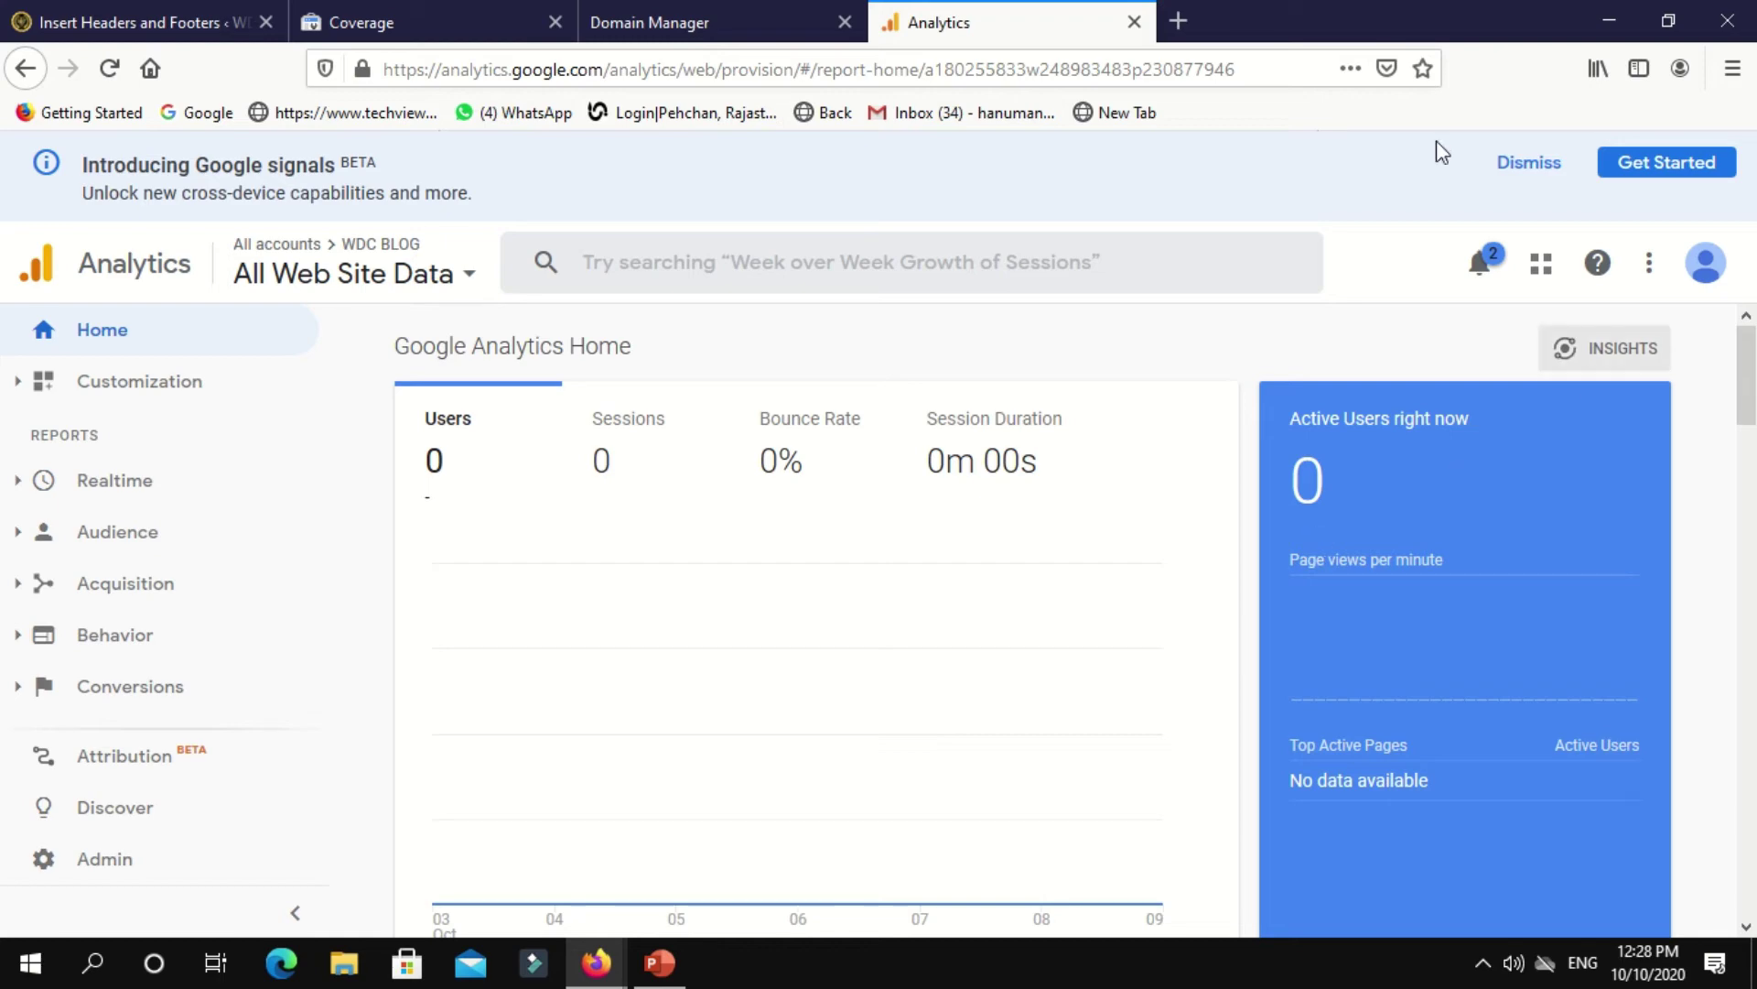
# Load the WDC blog's home page in a new browser tab and refresh the Google Analytics Home overview.
pyautogui.click(1178, 21)
pyautogui.write('wdc.')
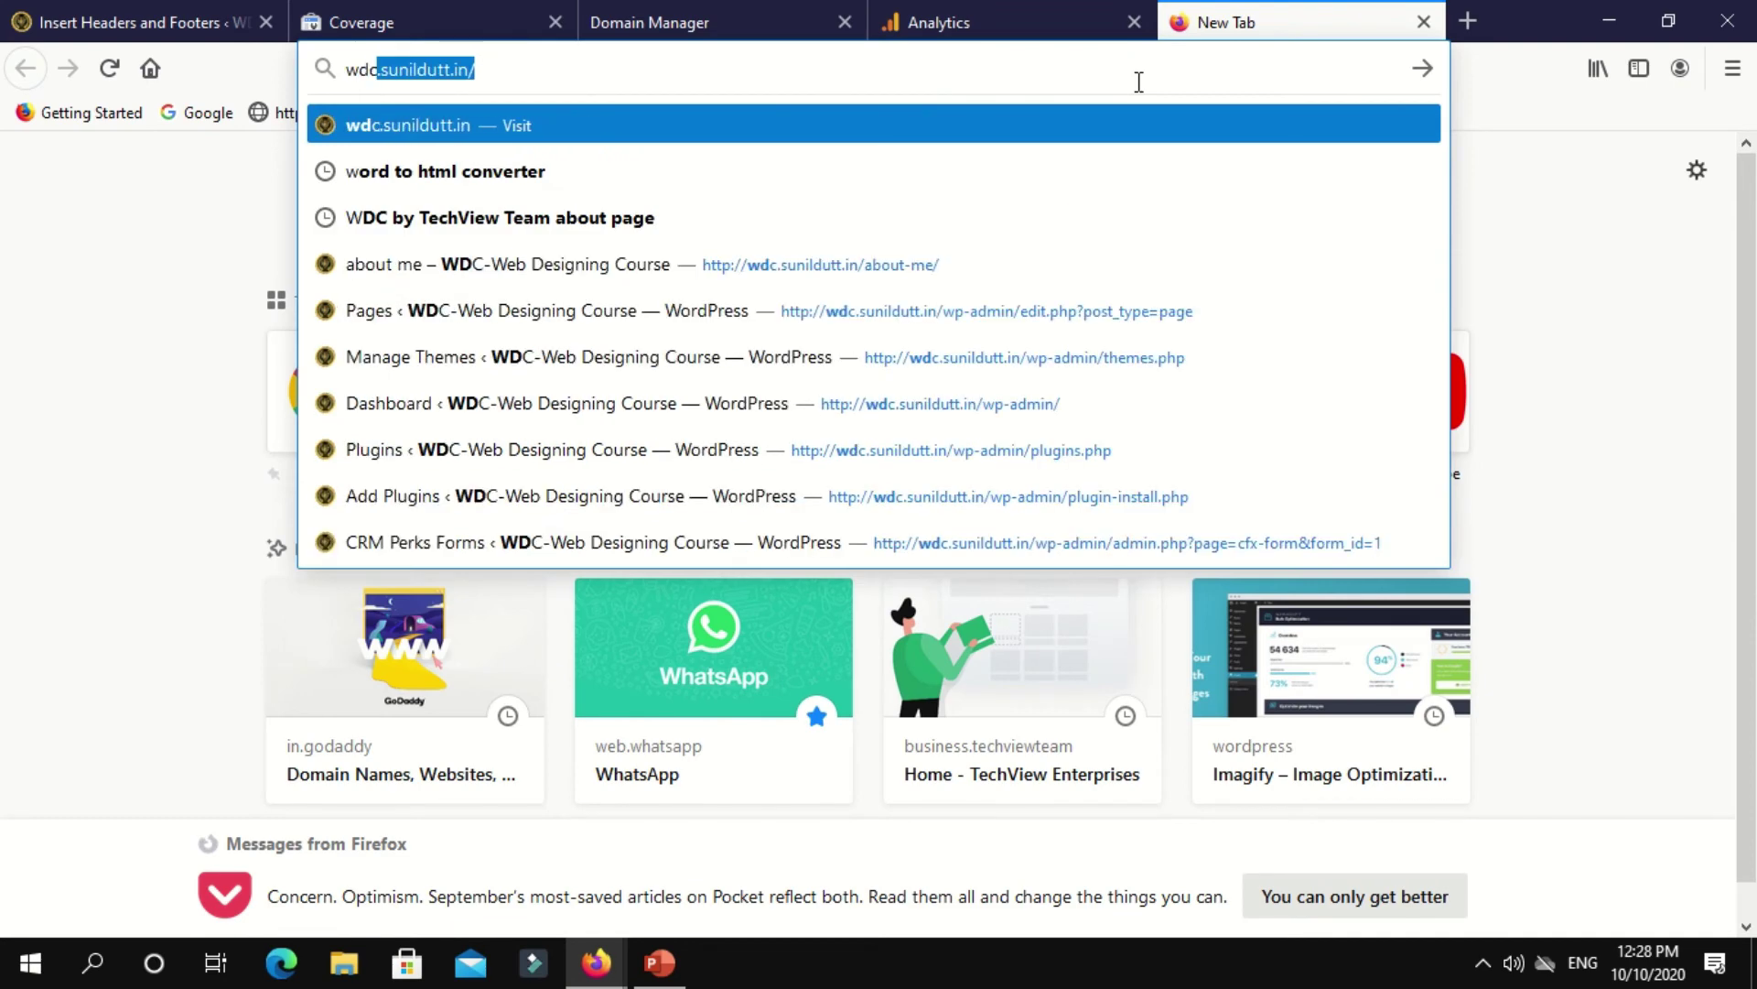
pyautogui.write('sunil')
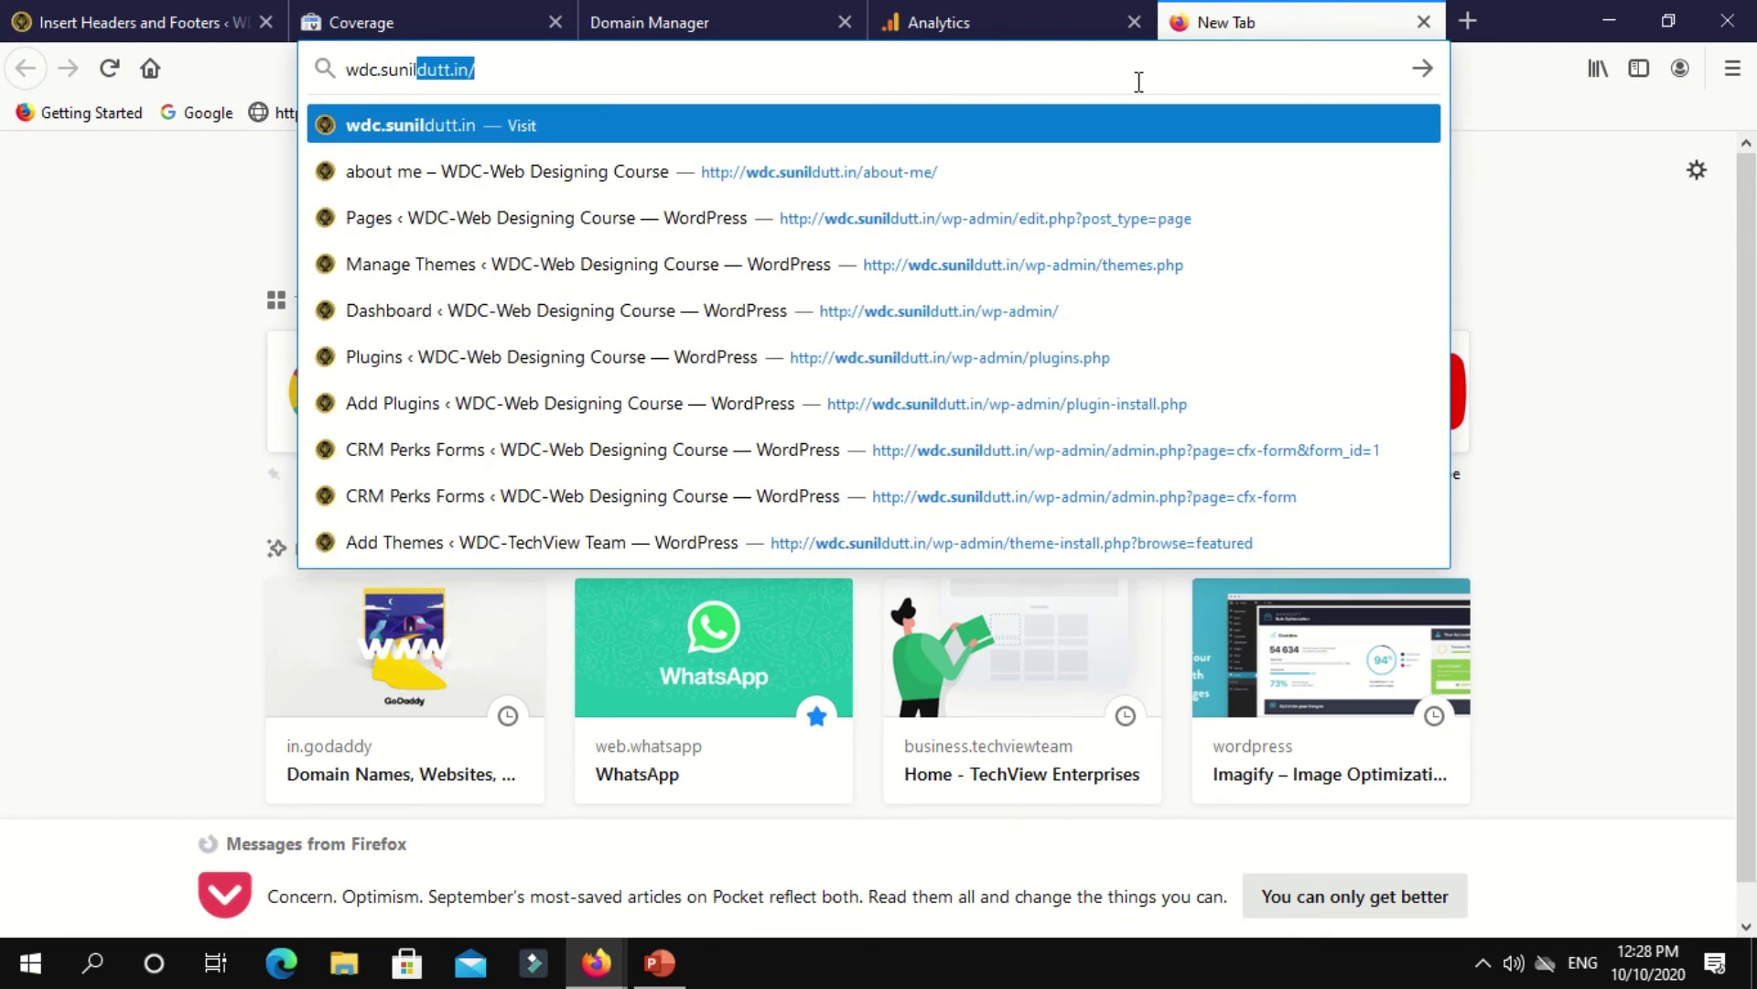
pyautogui.write('dutt.in')
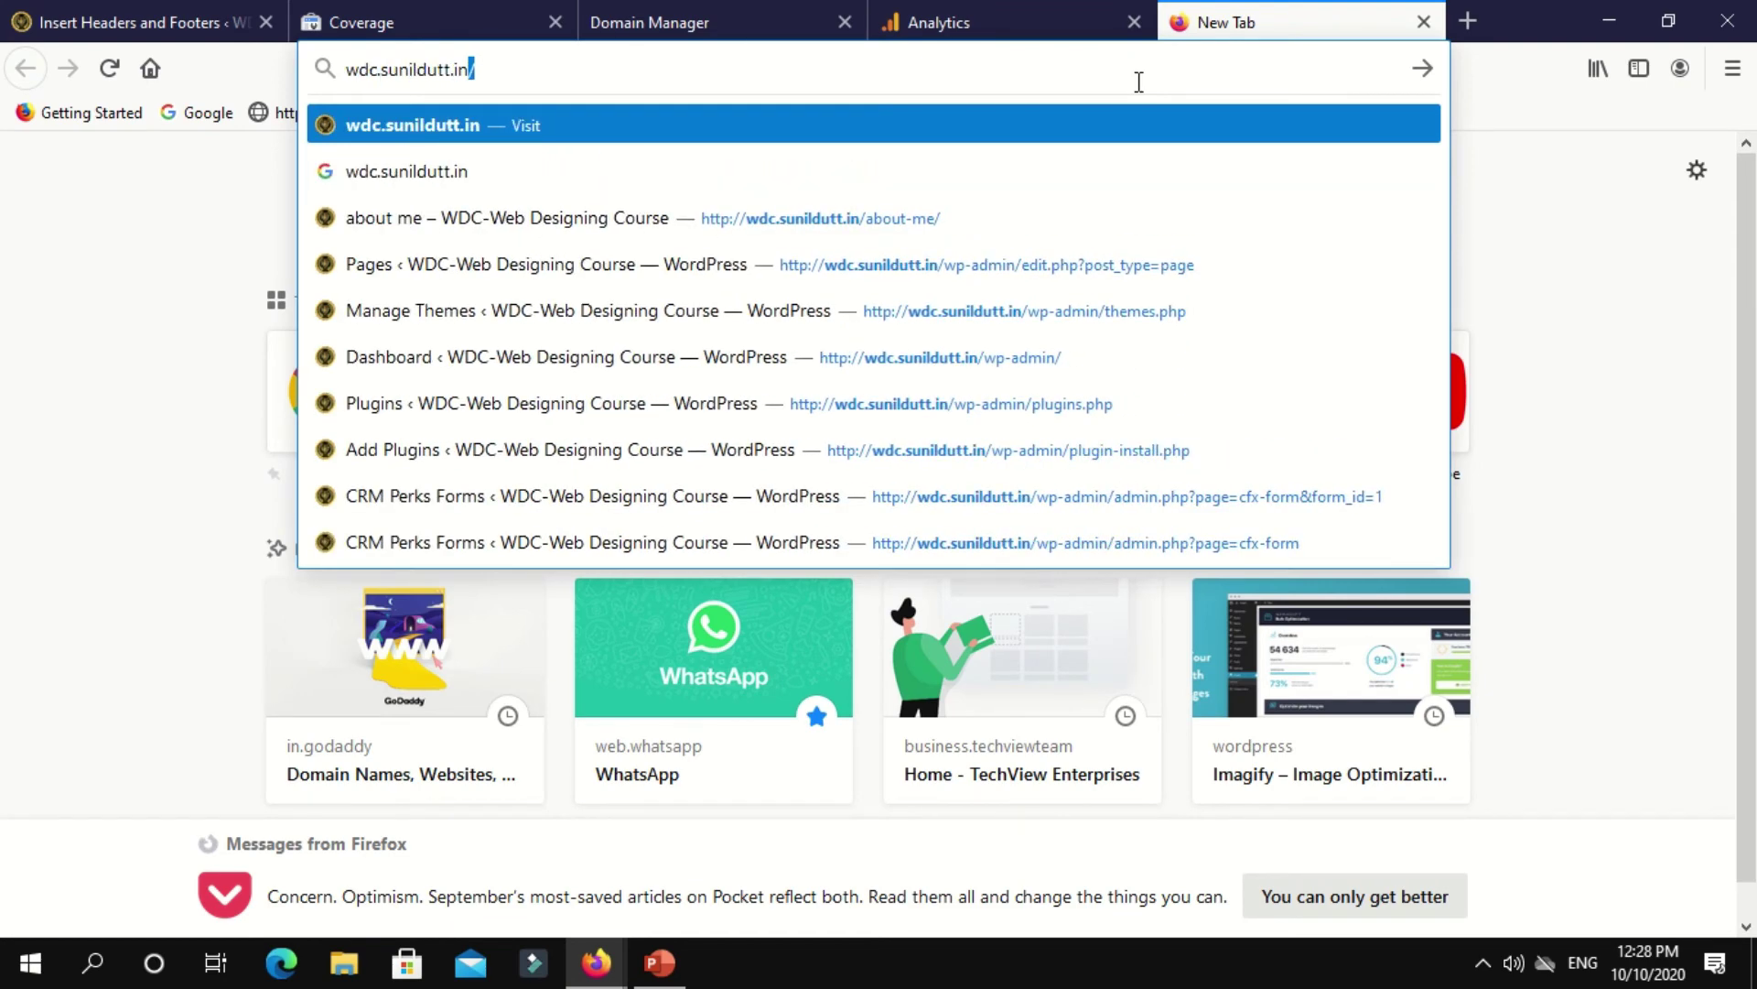
pyautogui.press('Return')
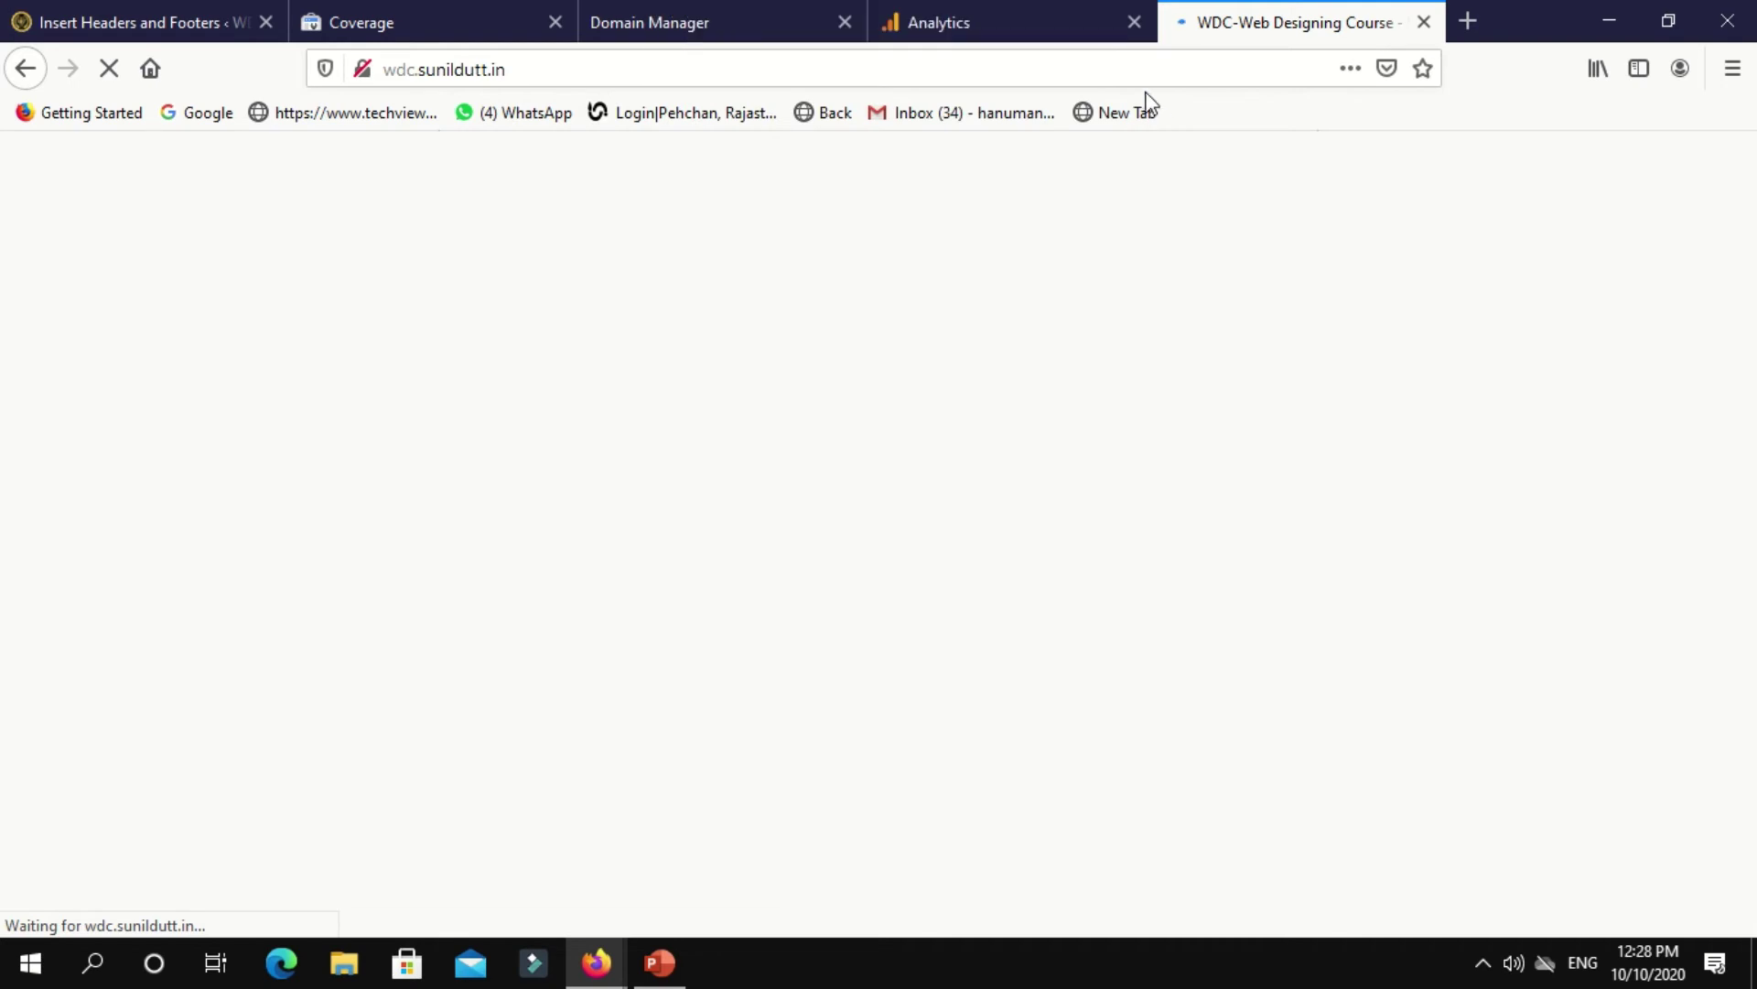
pyautogui.click(1094, 25)
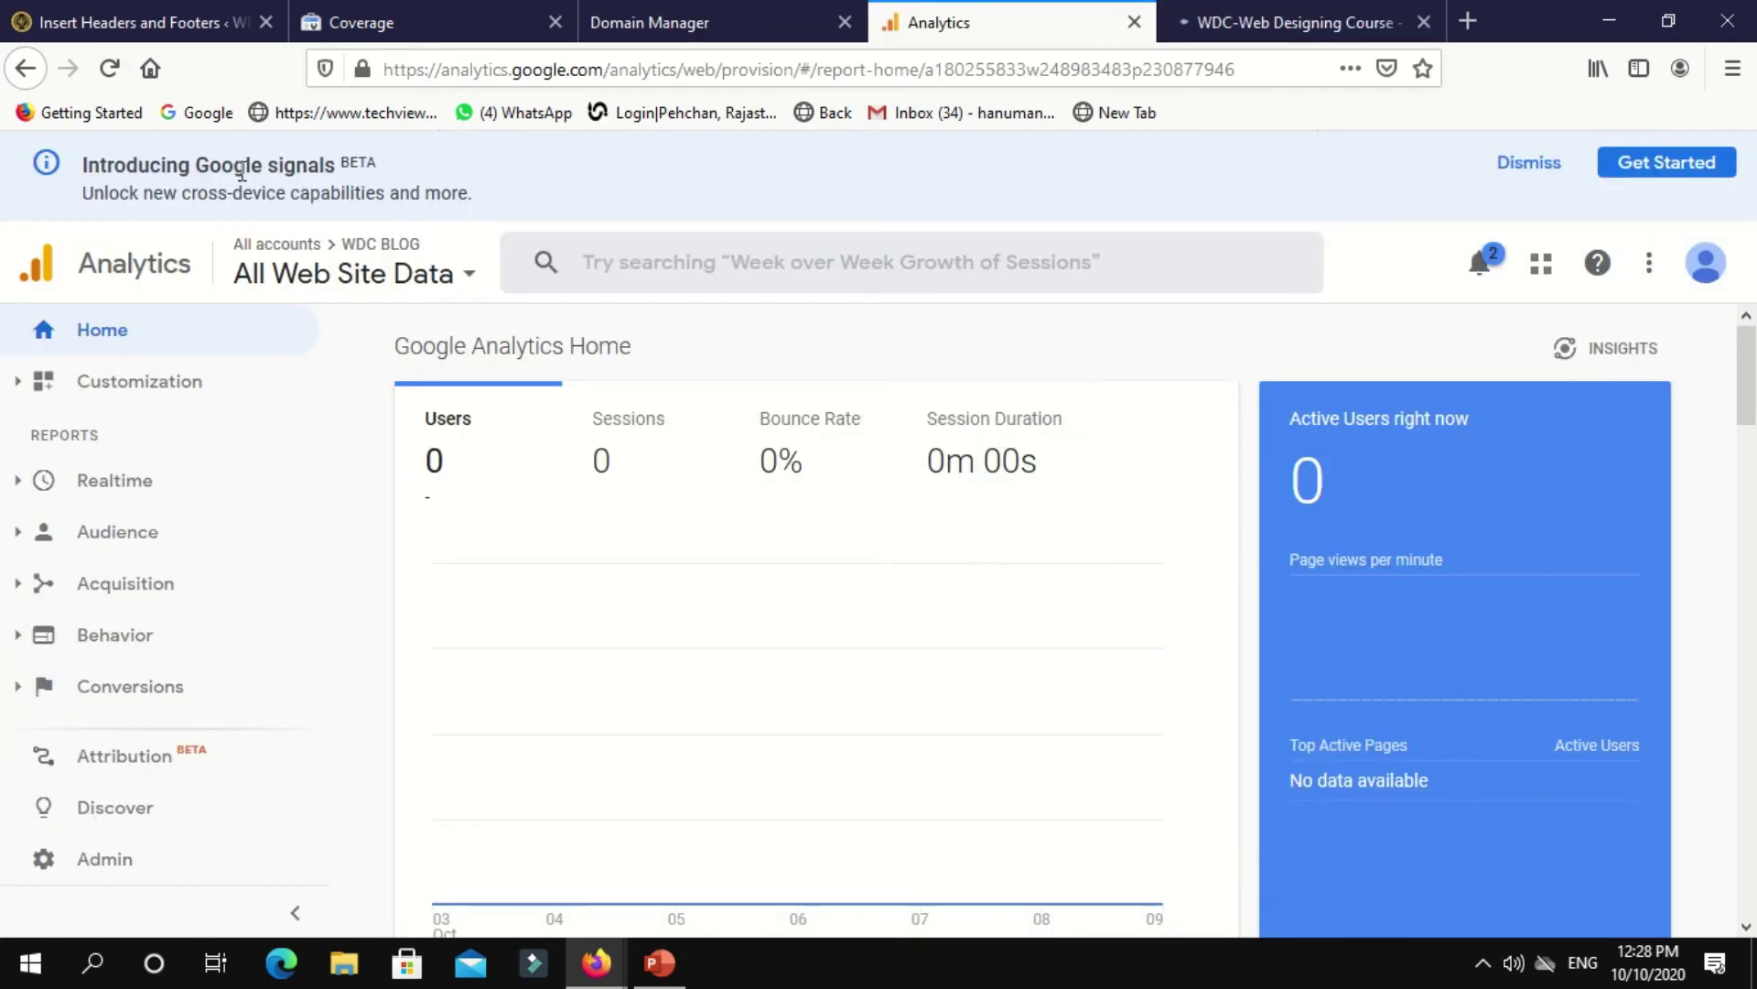
pyautogui.click(110, 68)
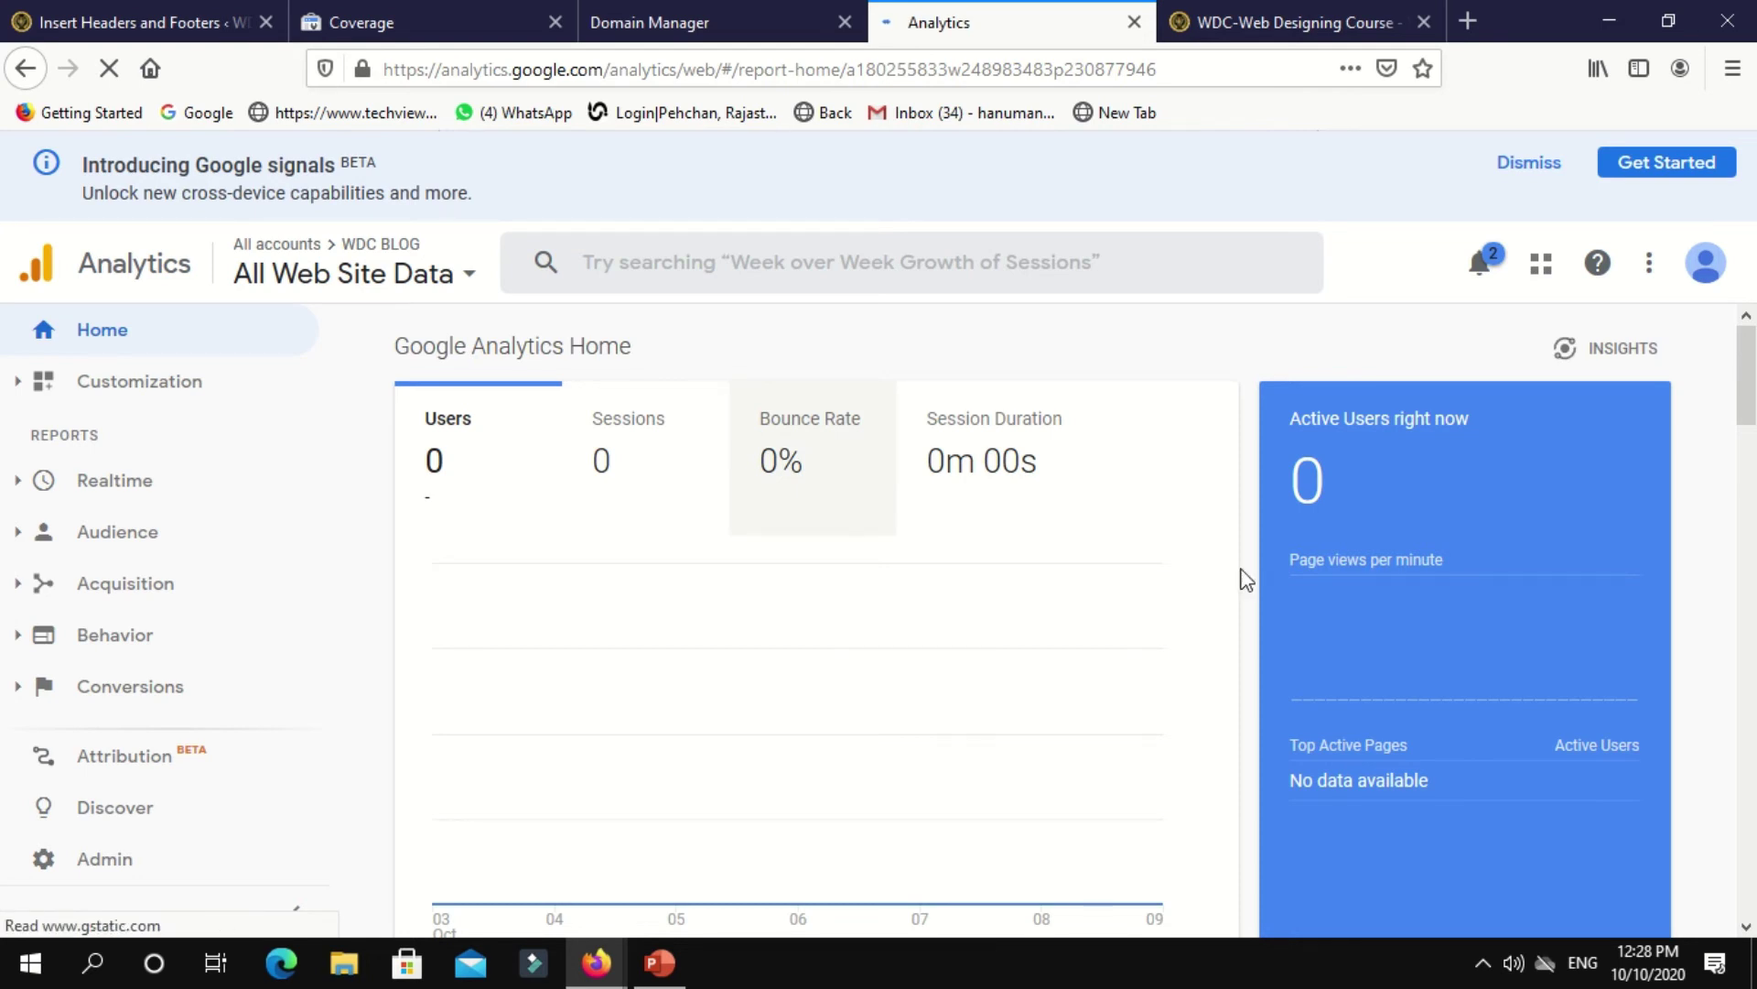
# Visit the Contact page of the WDC blog and look through it to generate a tracked page view.
pyautogui.click(1324, 18)
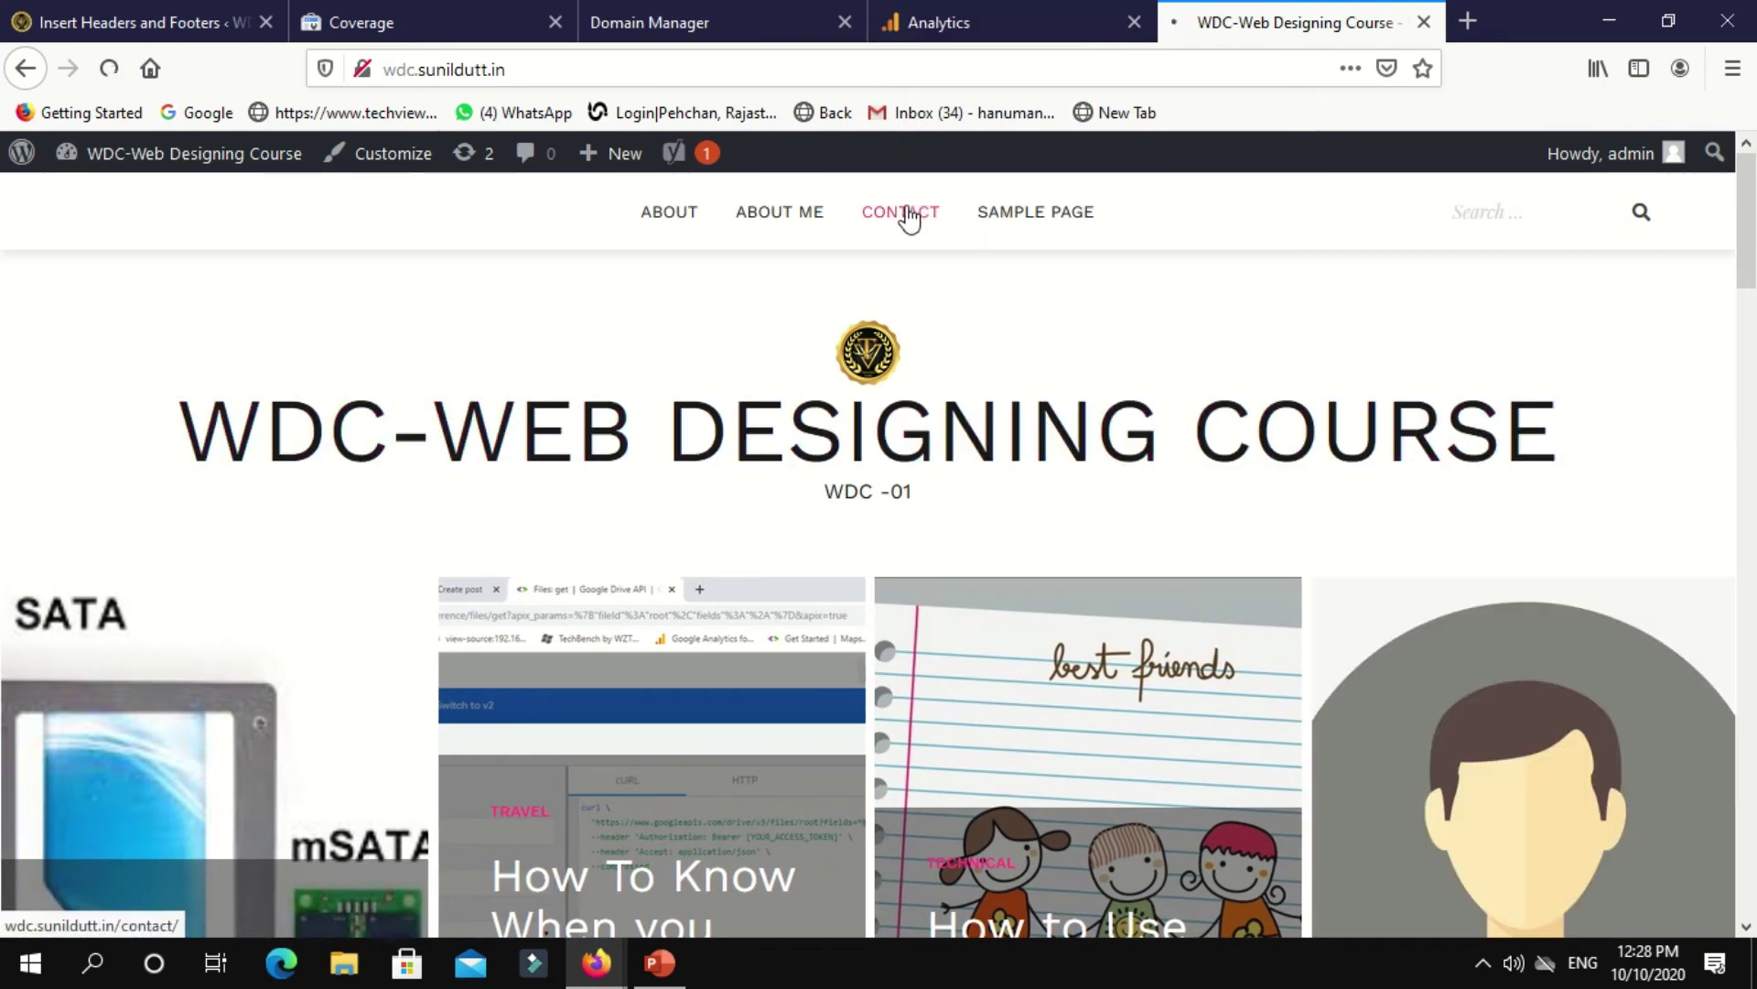
pyautogui.click(909, 218)
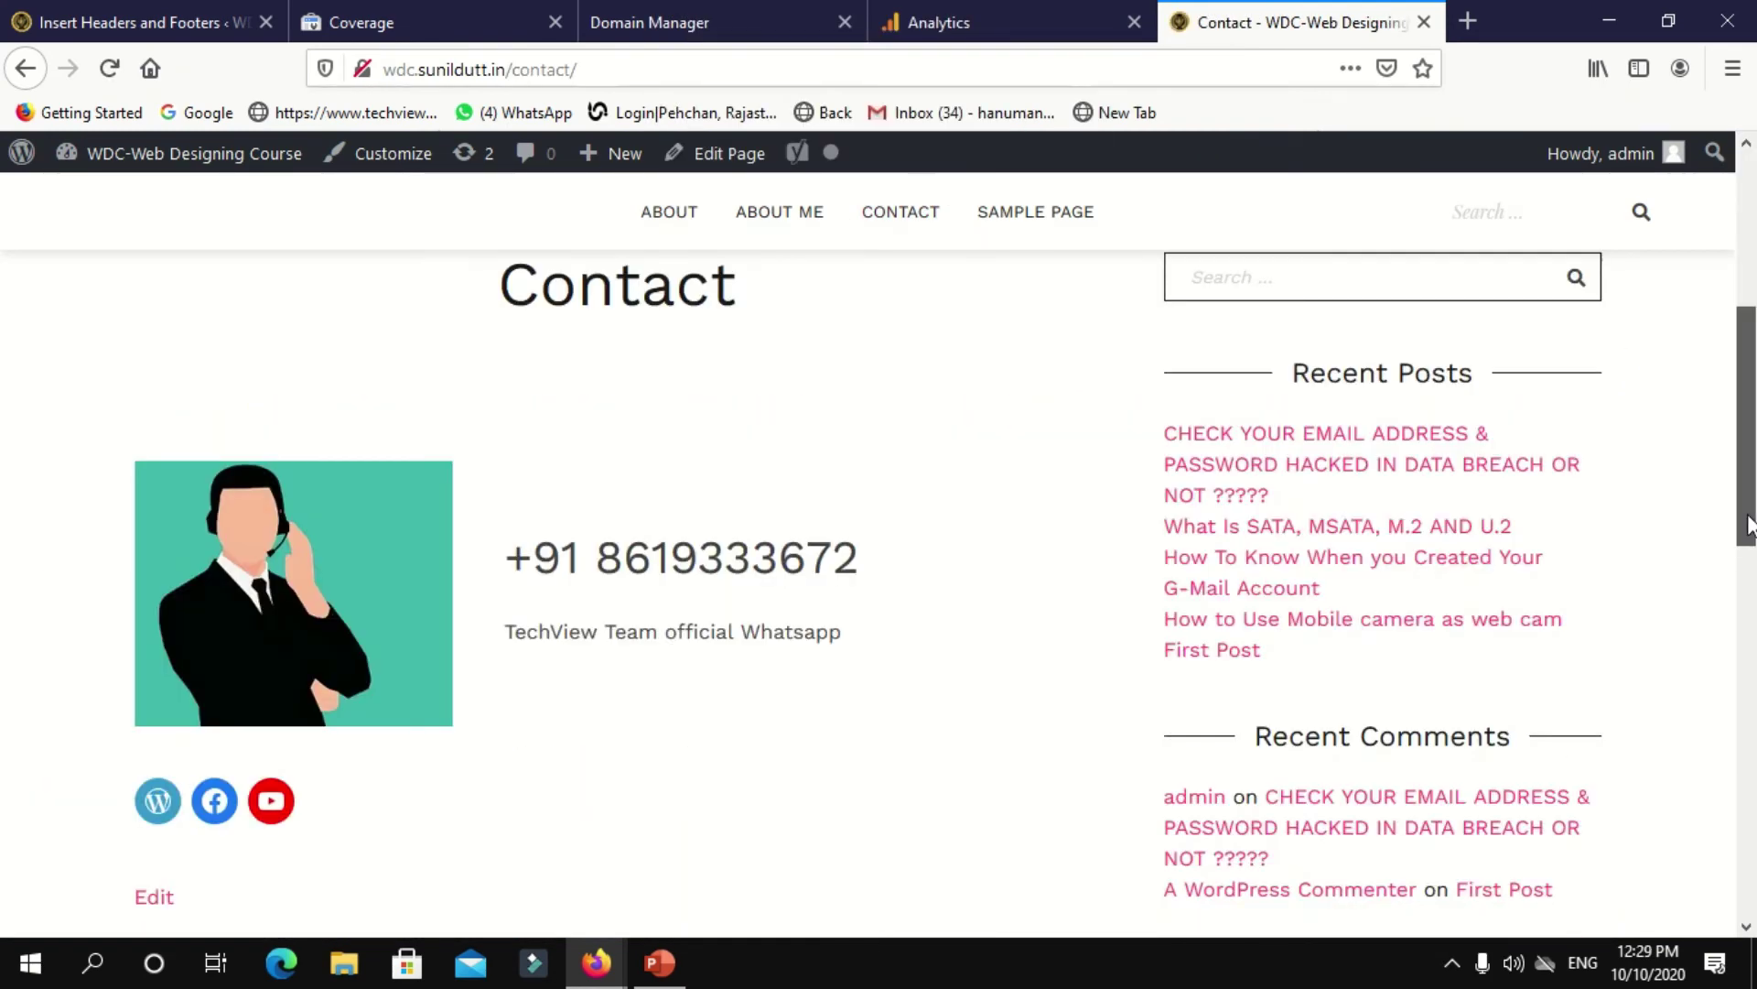
pyautogui.scroll(5, 1750, 525)
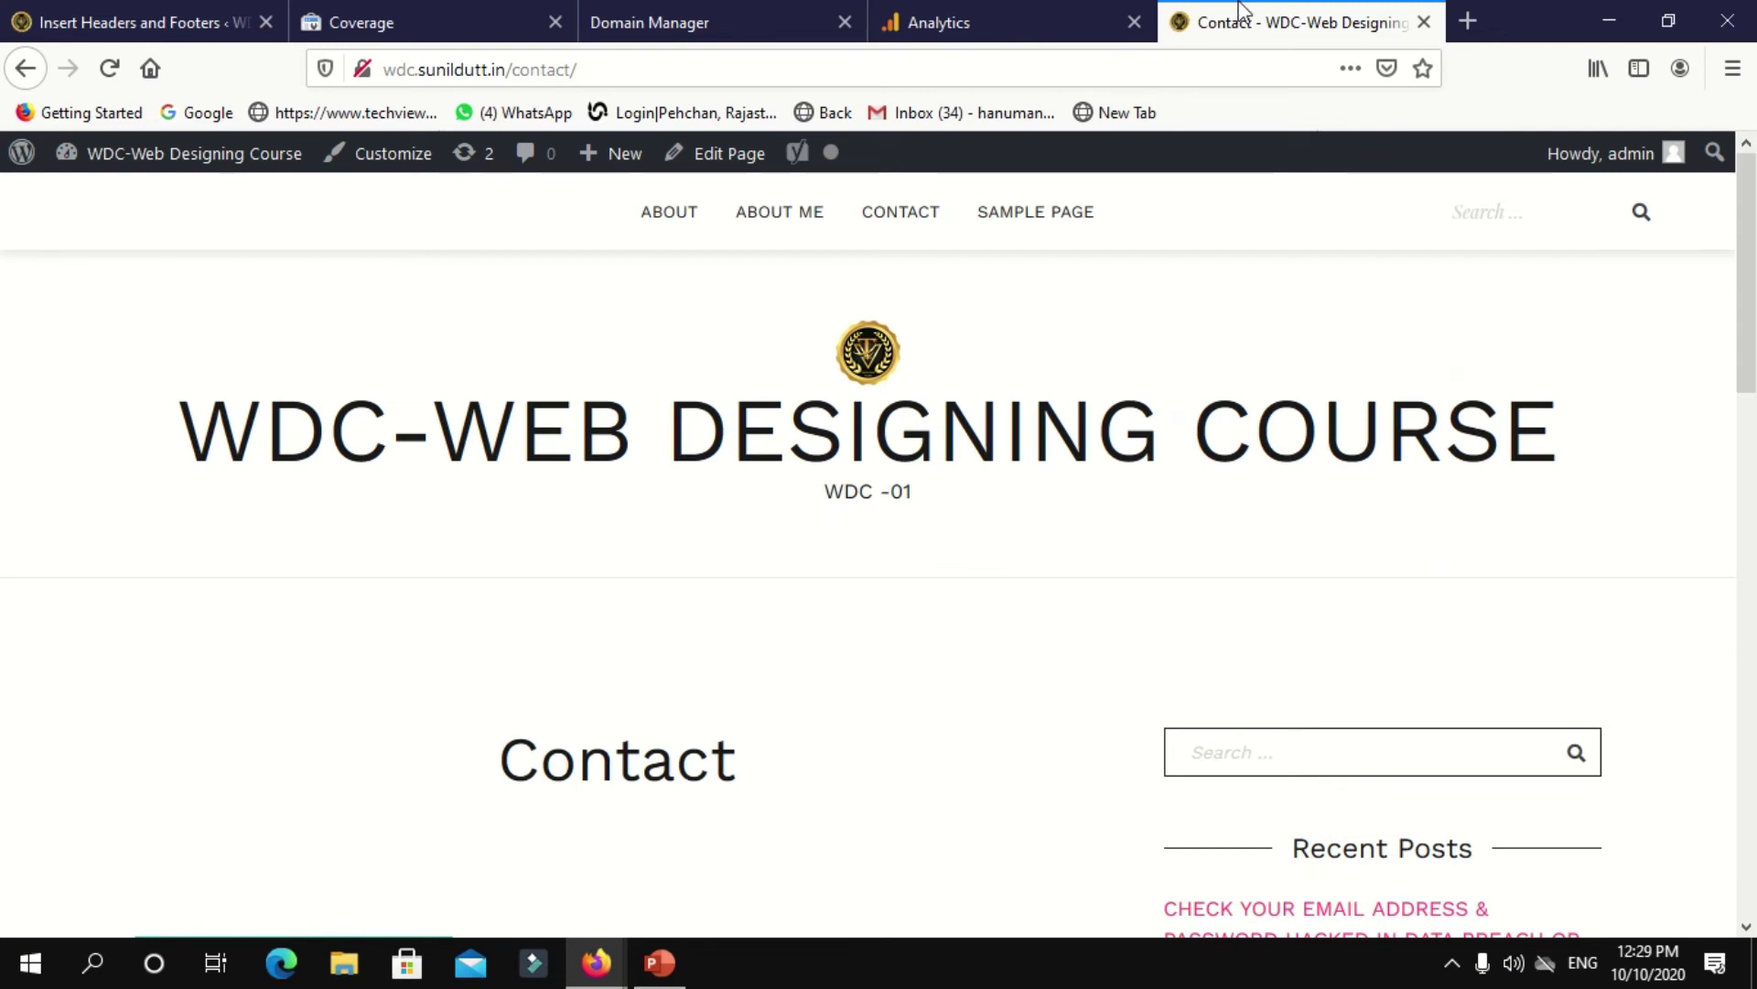
# Check the active users, page views per minute and top active pages on the Google Analytics Home overview.
pyautogui.click(1115, 33)
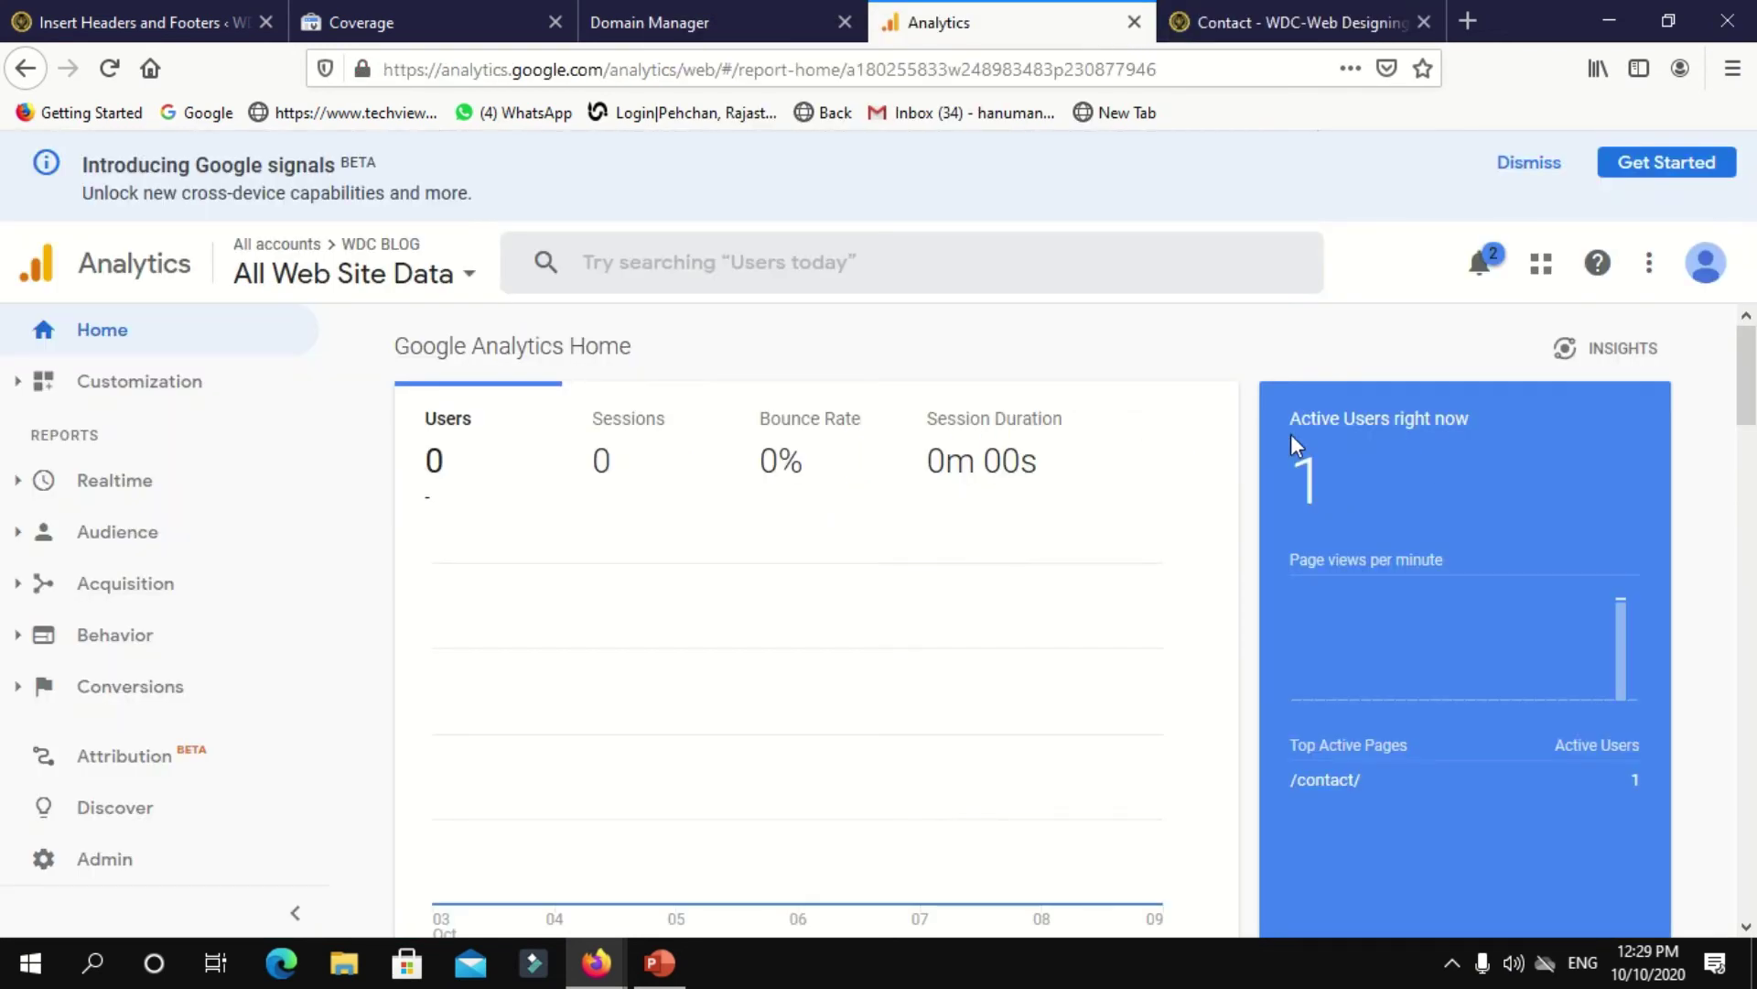
pyautogui.moveTo(1287, 430); pyautogui.dragTo(1366, 522)
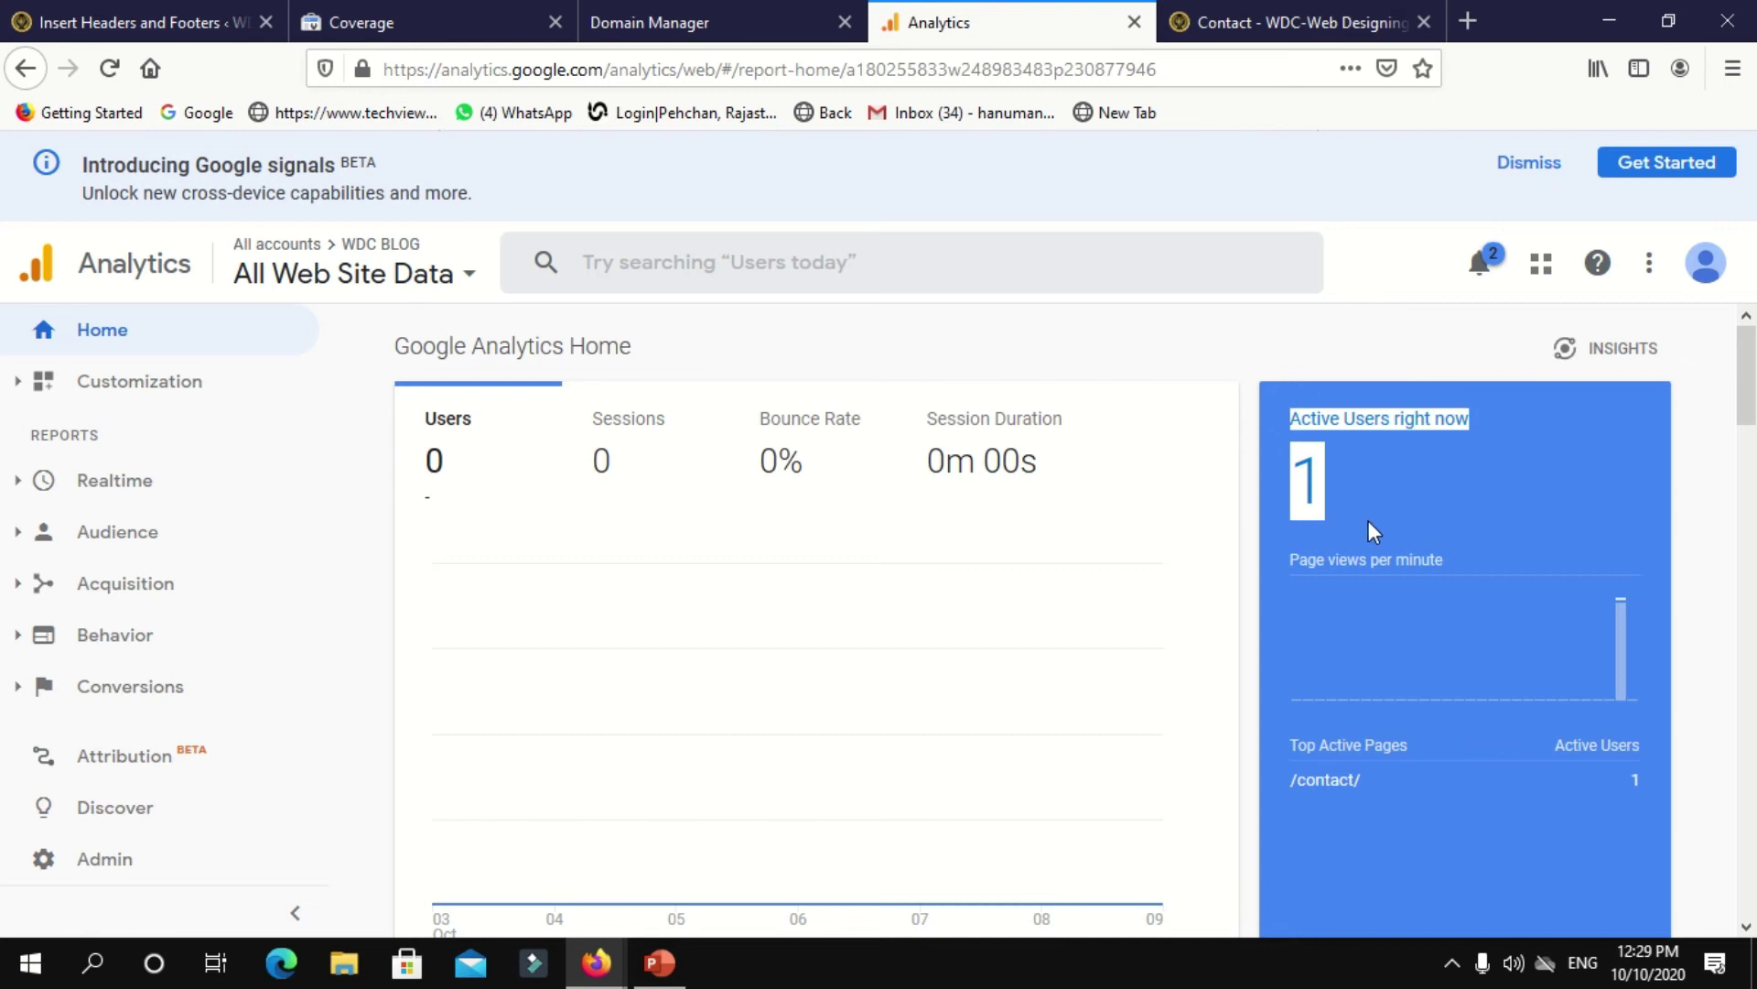
pyautogui.moveTo(1418, 654)
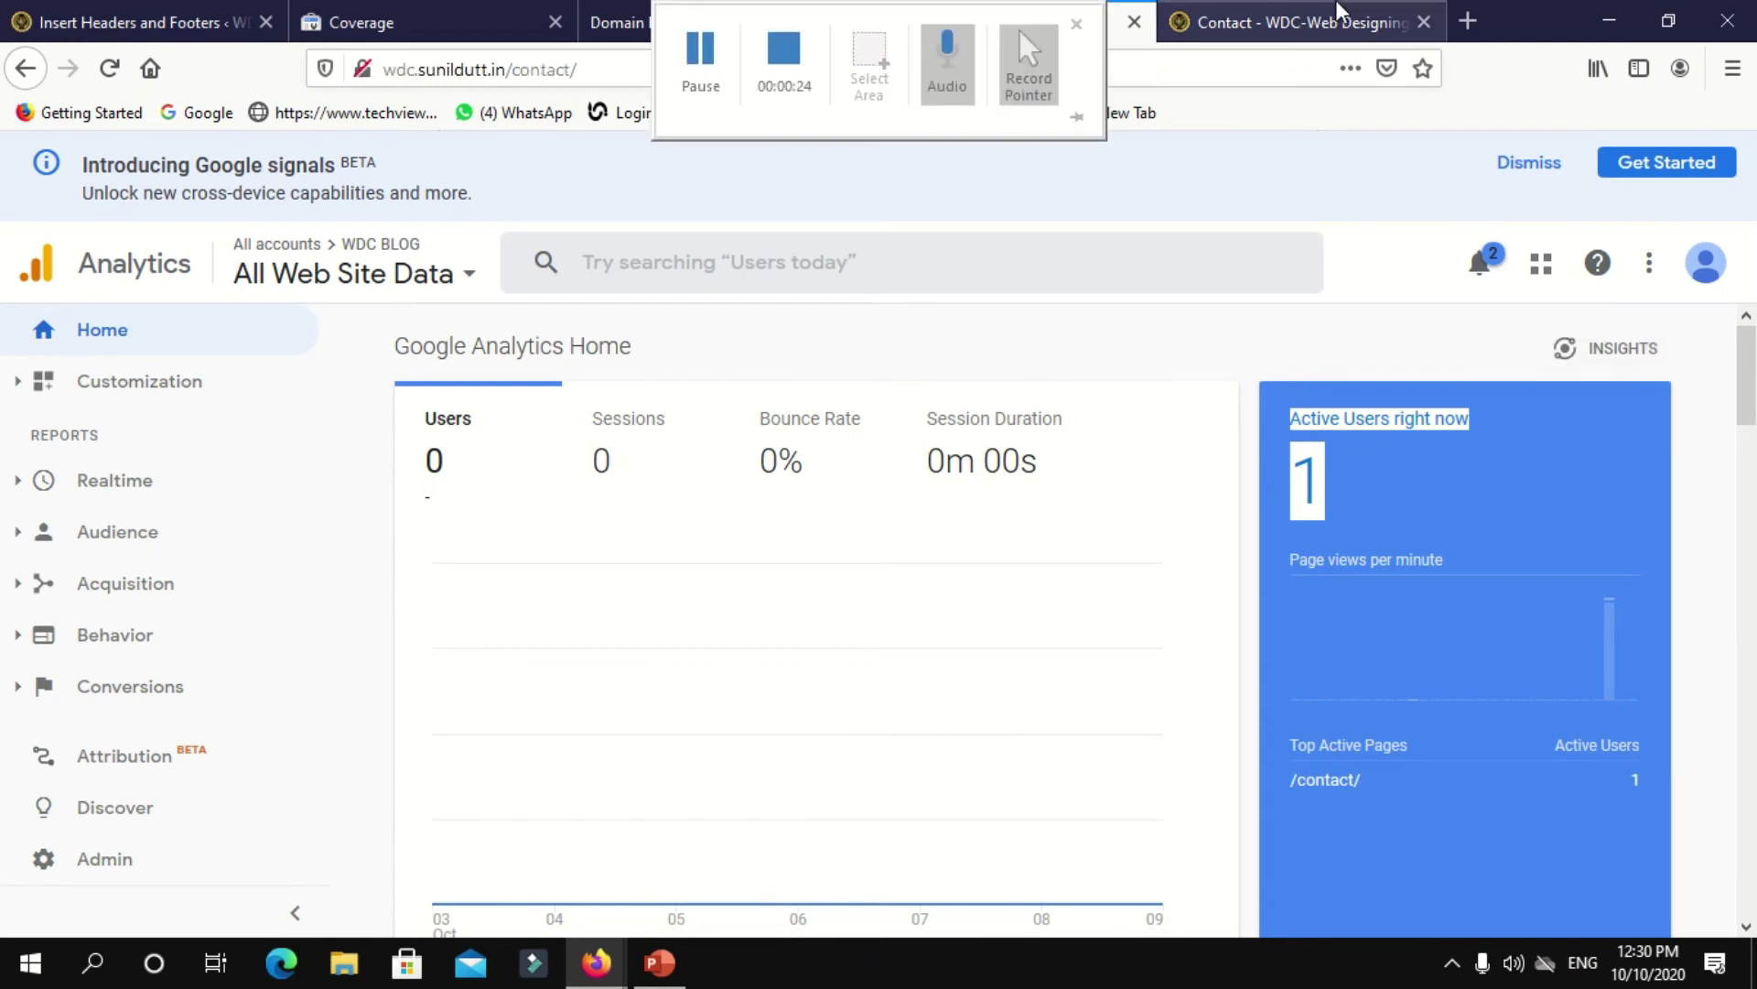
# Visit the About page of the WDC blog to generate another page view.
pyautogui.click(1338, 13)
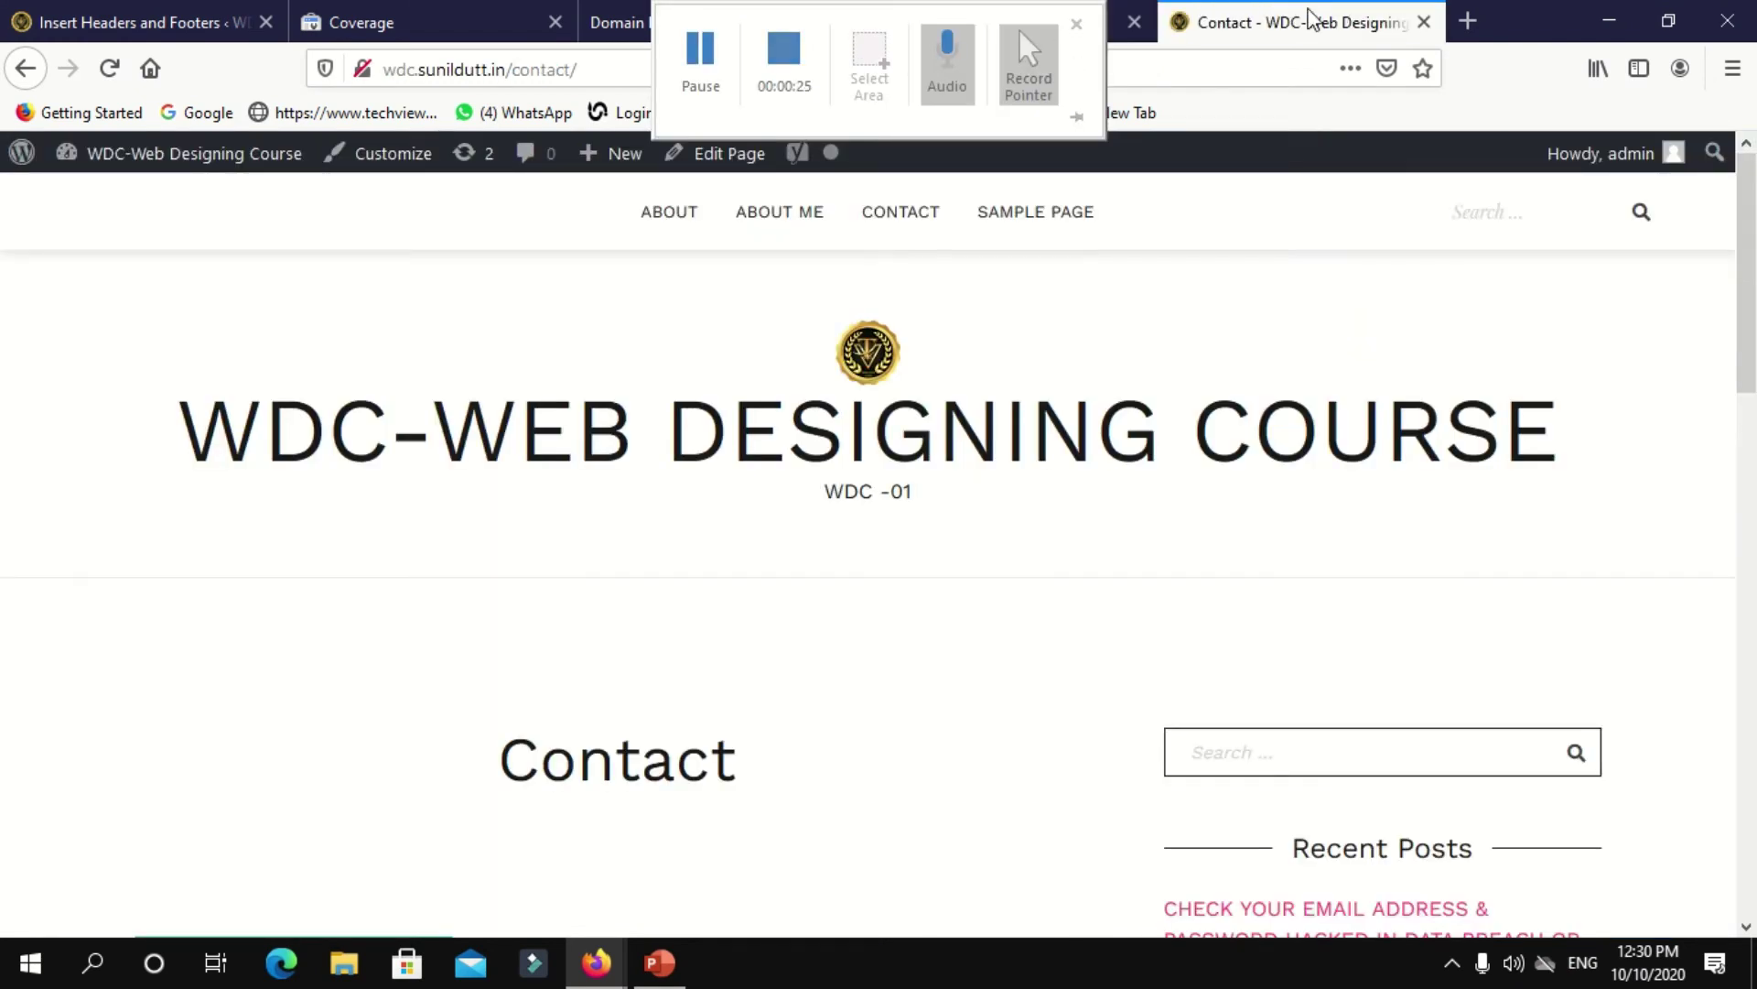
pyautogui.click(674, 219)
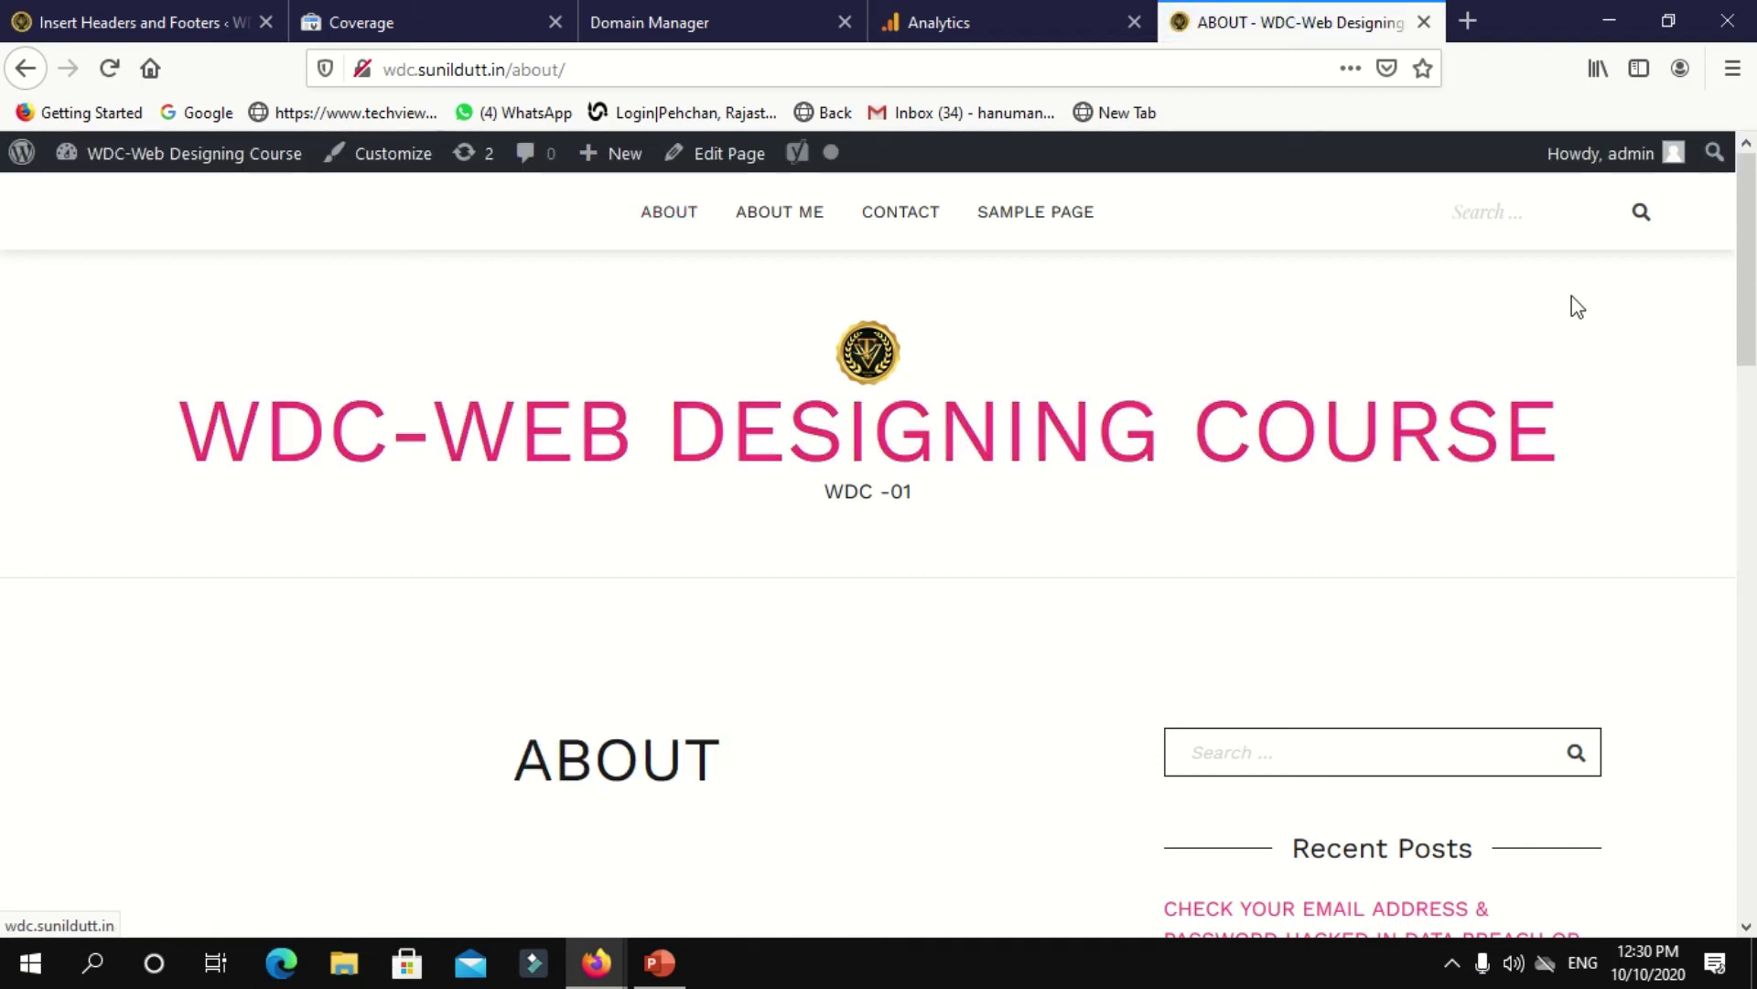
pyautogui.moveTo(1746, 238); pyautogui.dragTo(1755, 135)
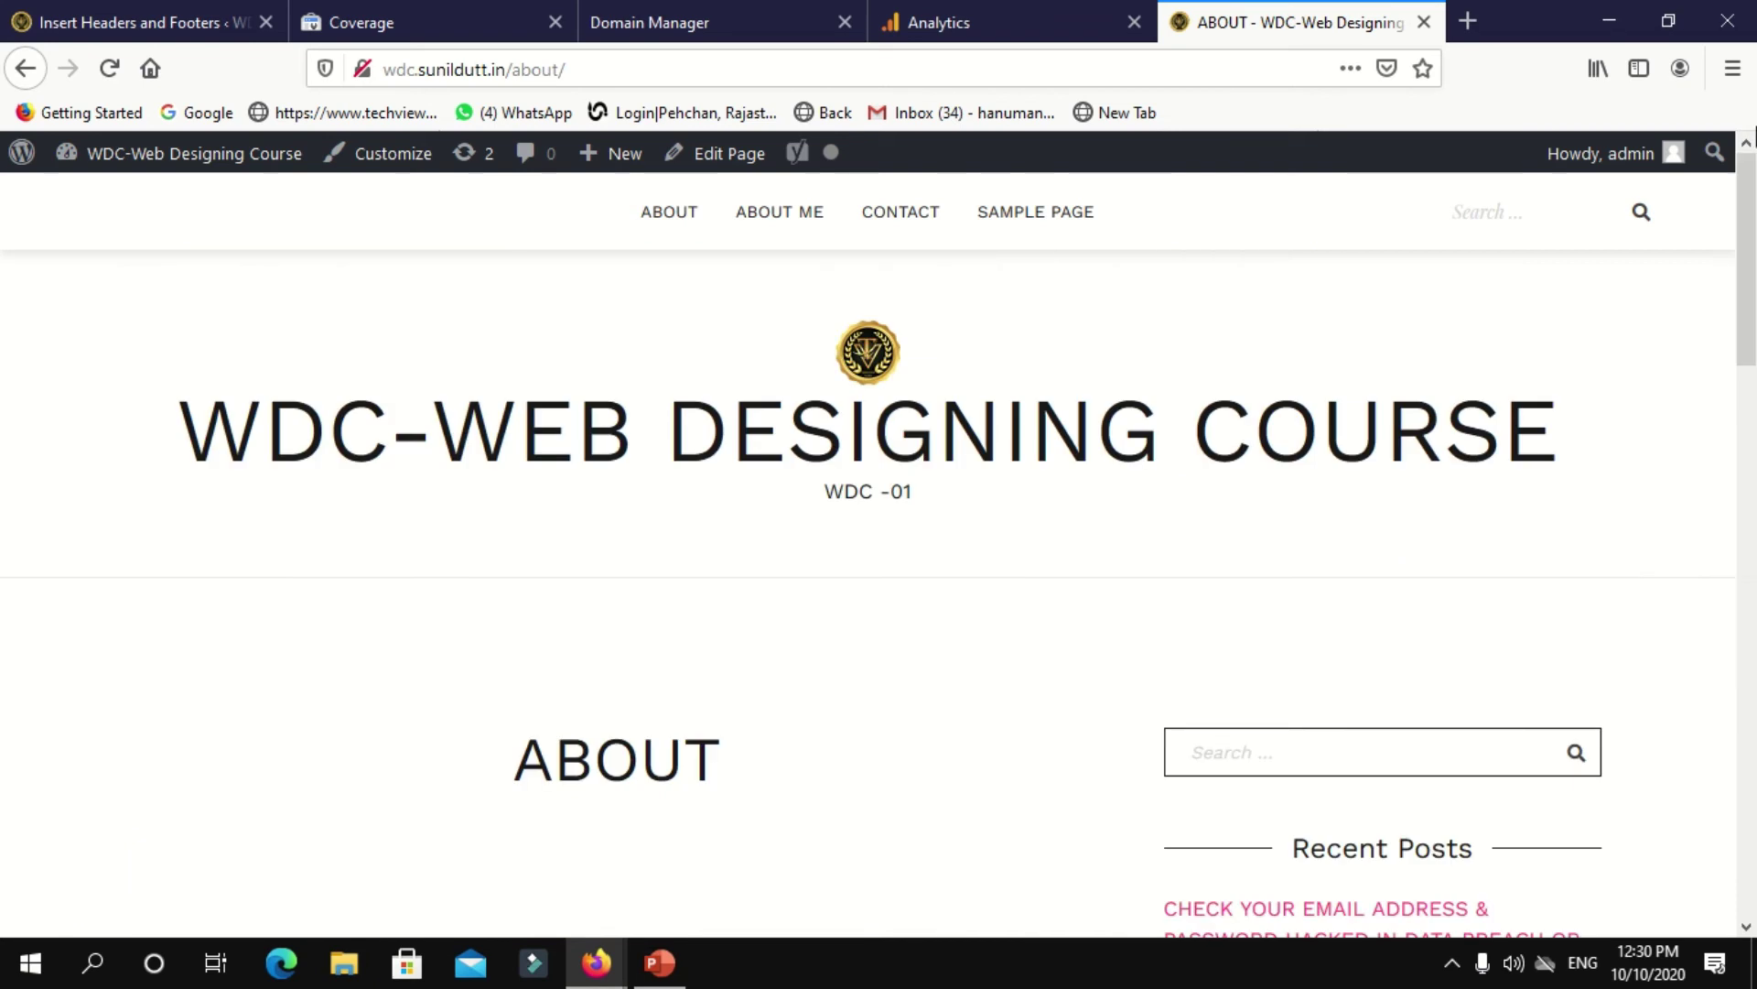
# Return to Google Analytics and refresh the Home overview to check the real-time data after the About page visit.
pyautogui.click(1047, 14)
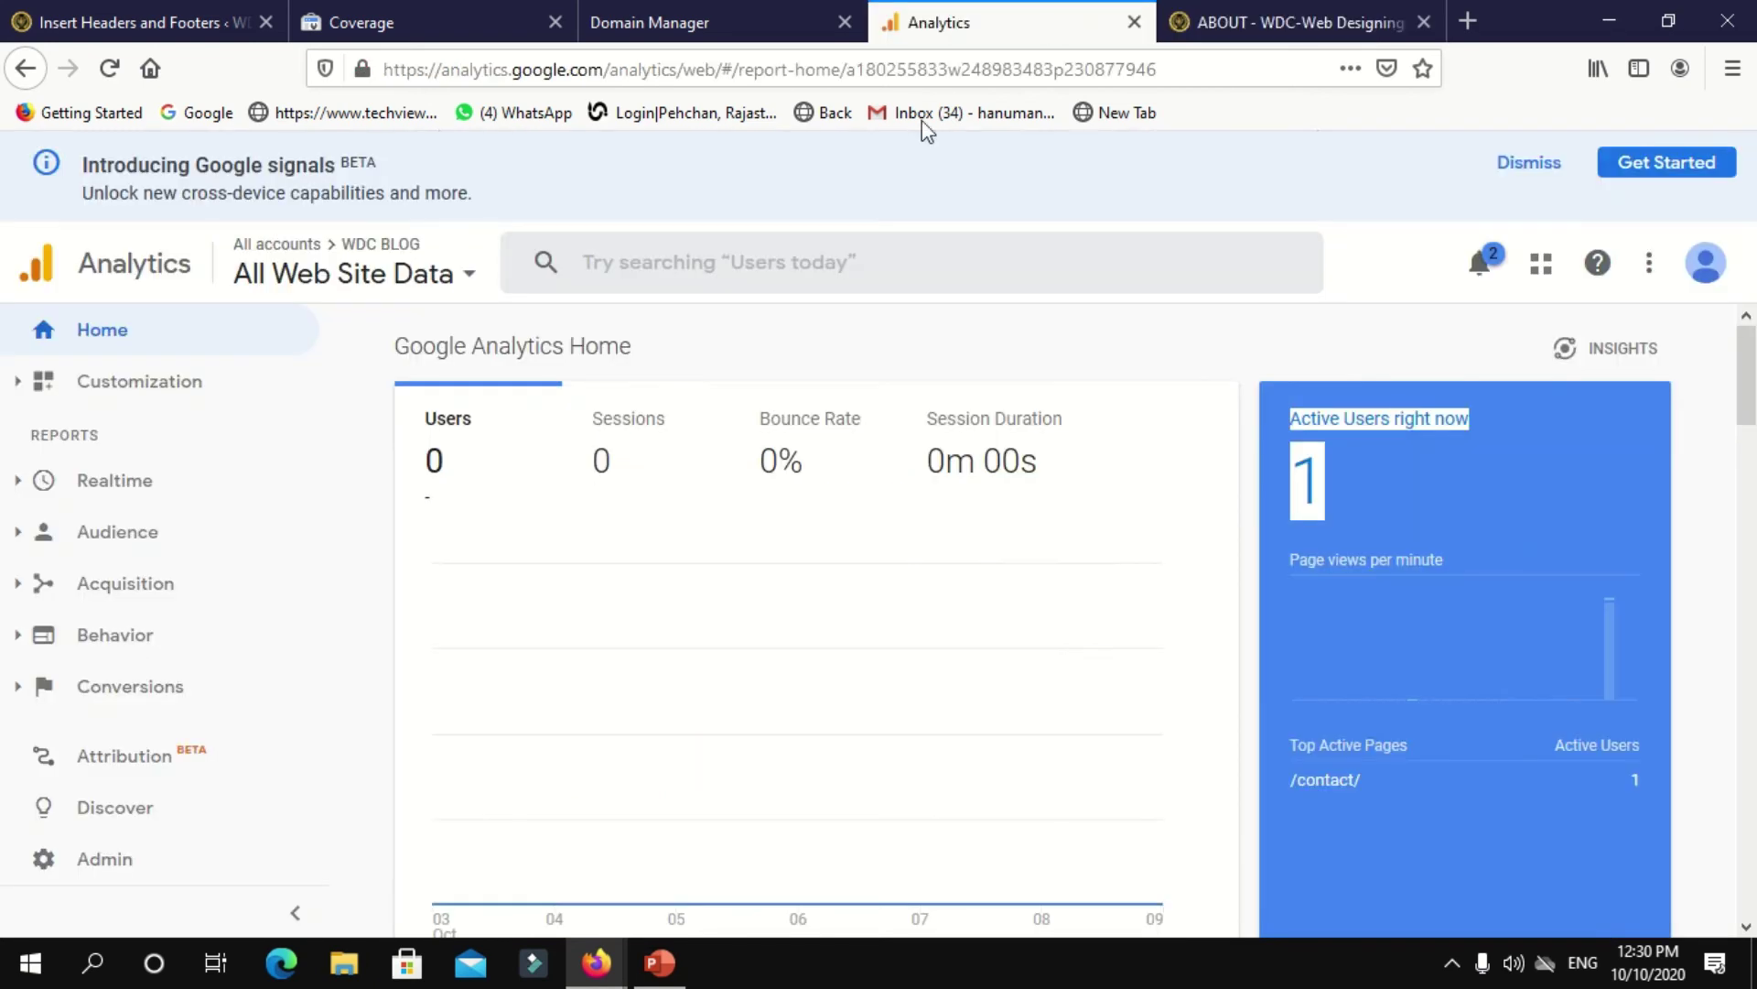
pyautogui.click(335, 350)
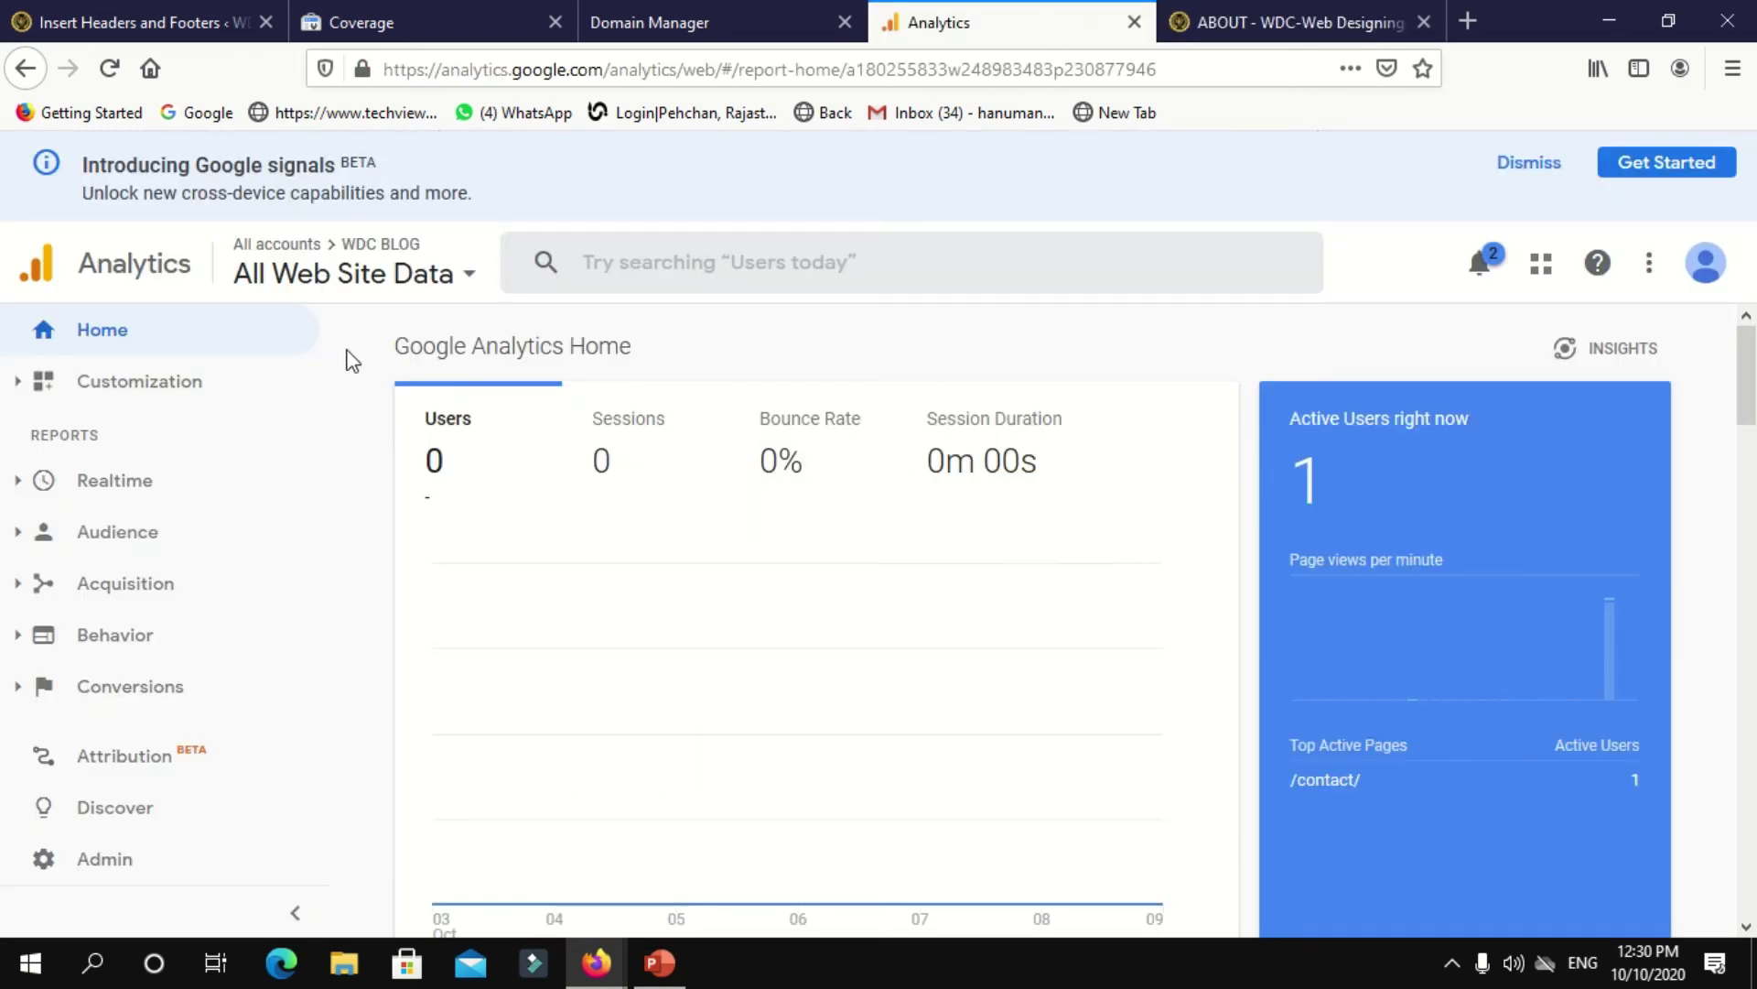
pyautogui.click(111, 69)
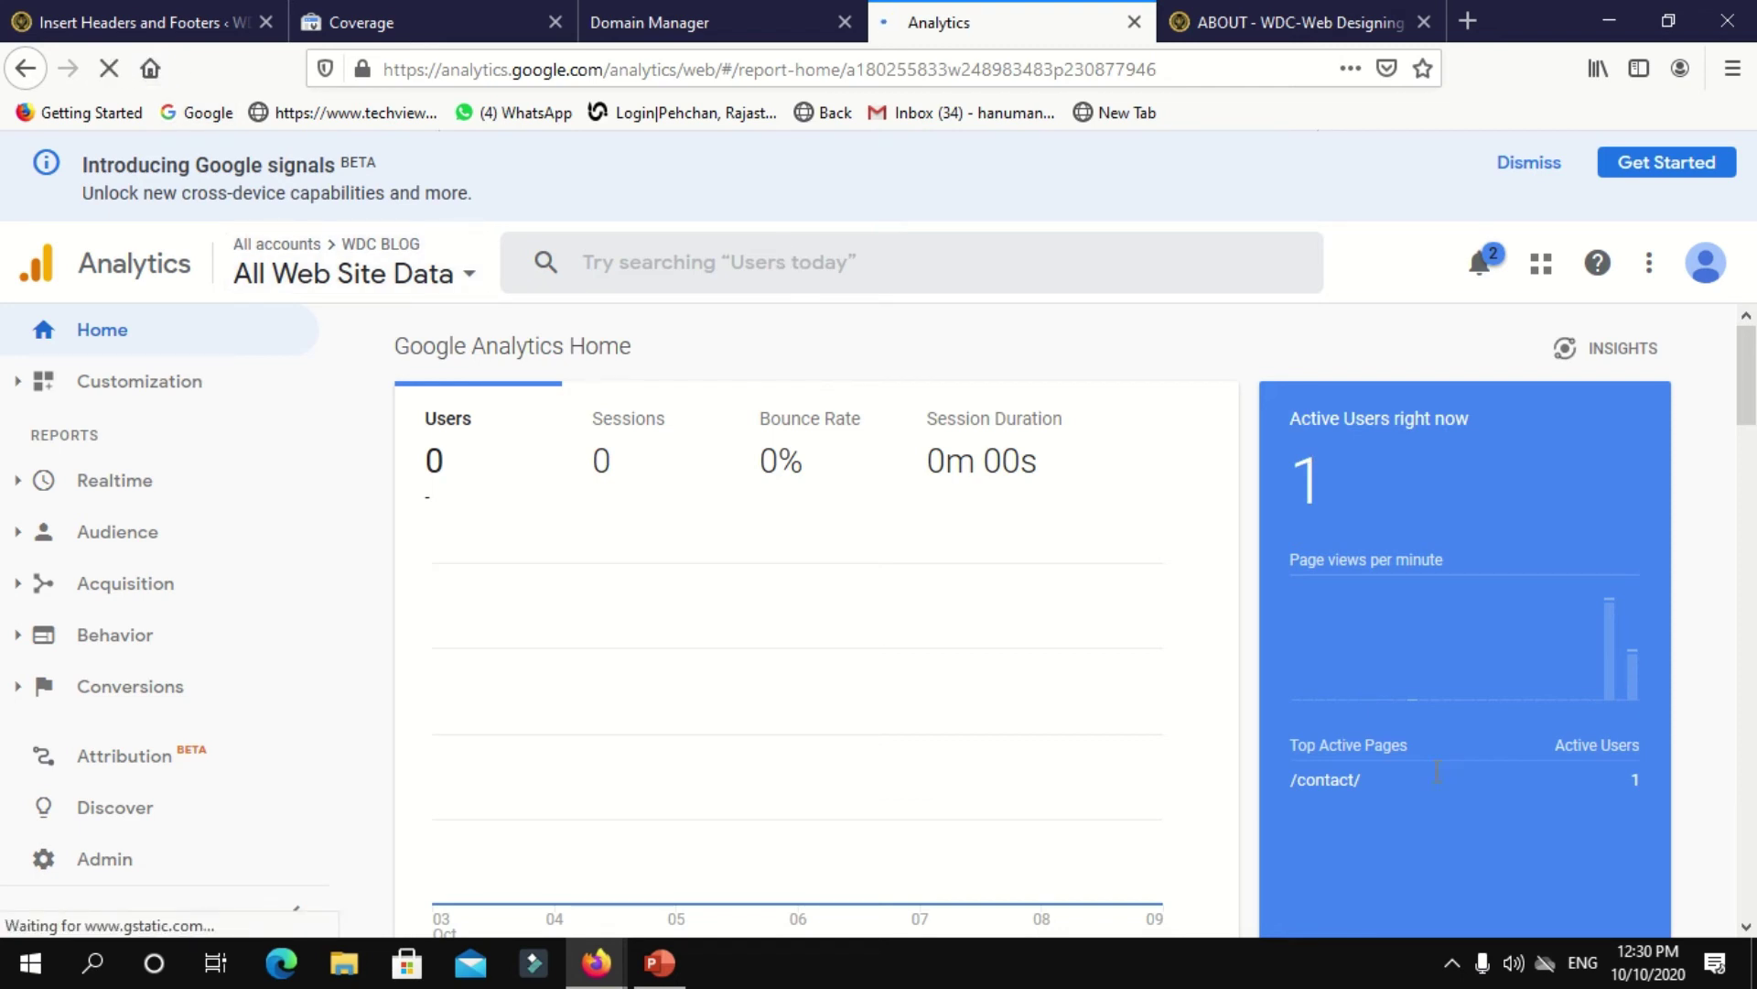